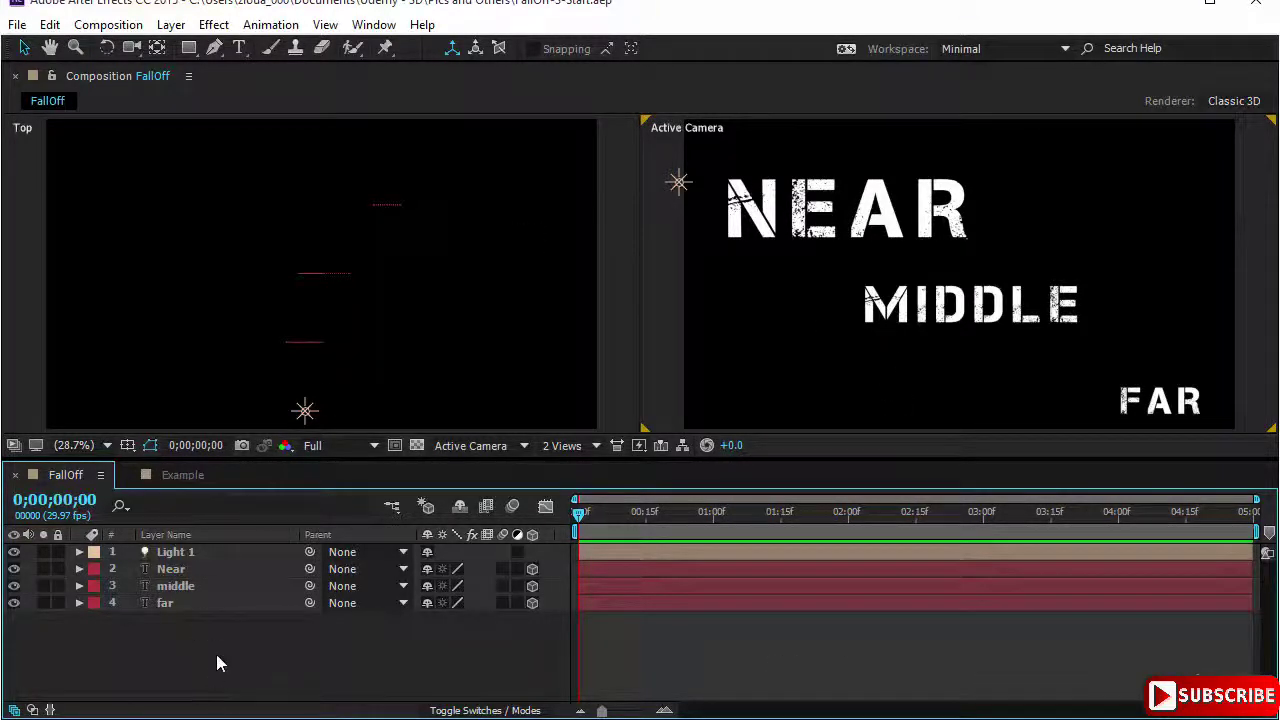
- Show the Position values of Light 1 and the Near, middle and far layers, then deselect everything
{"action": "left_click_drag", "start_coordinate": [196, 637], "coordinate": [210, 565]}
{"action": "key", "text": "p"}
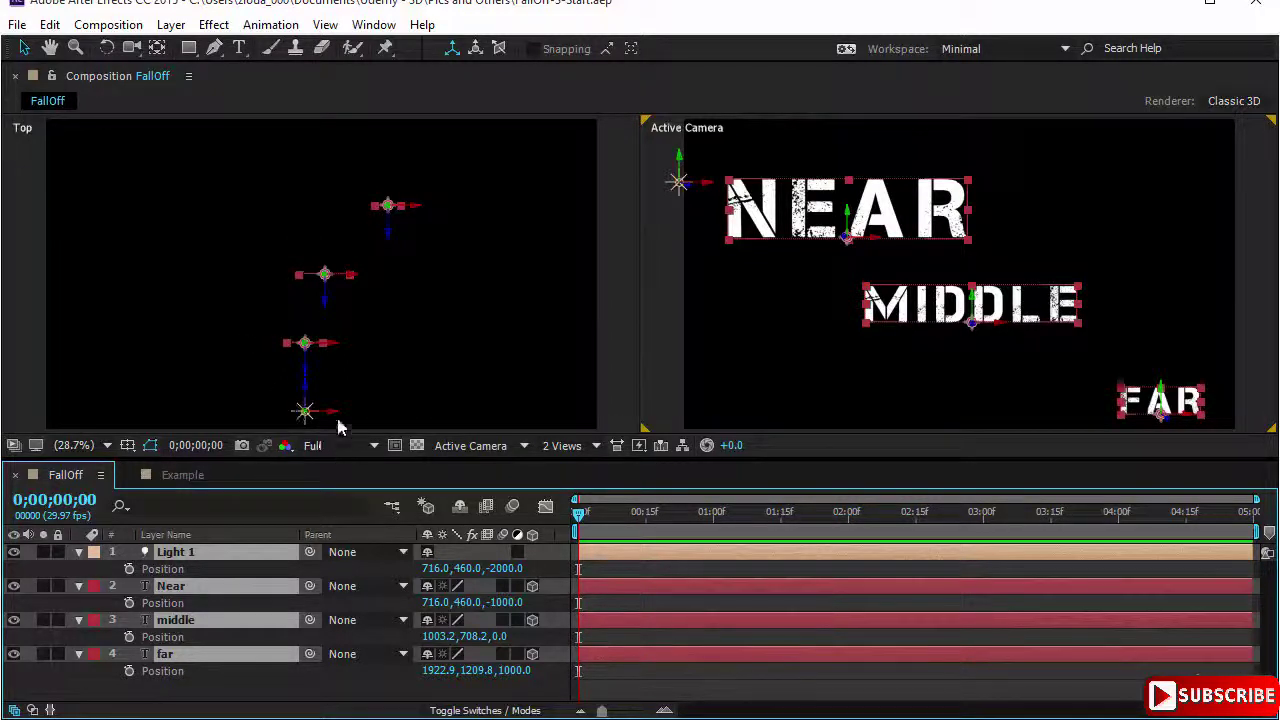
{"action": "left_click", "coordinate": [437, 349]}
{"action": "left_click", "coordinate": [716, 358]}
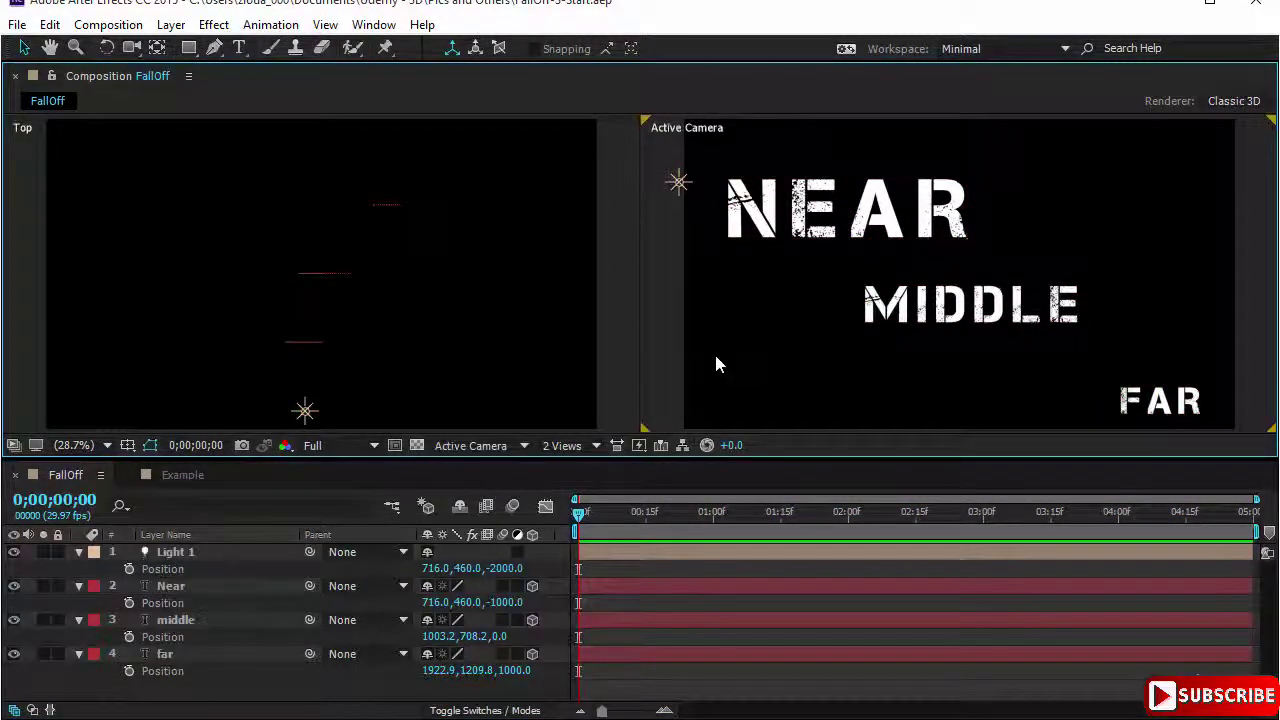
{"action": "double_click", "coordinate": [199, 552]}
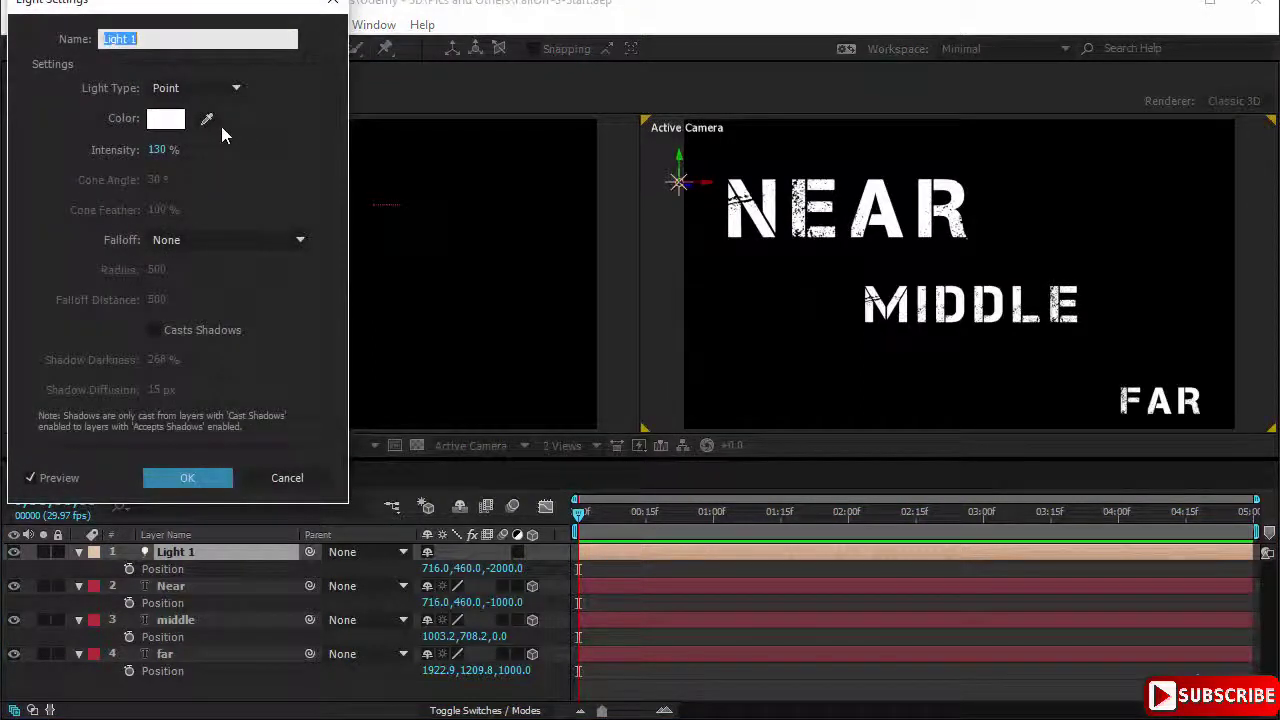
{"action": "left_click", "coordinate": [212, 478]}
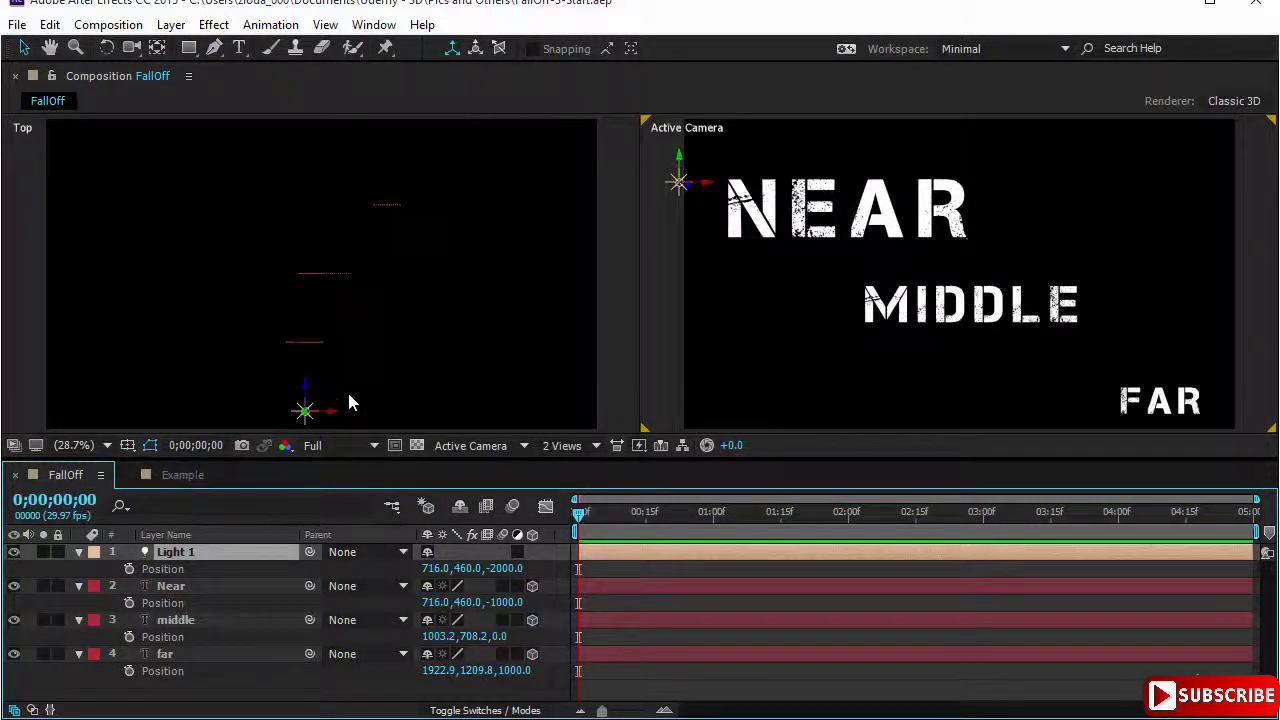
{"action": "left_click", "coordinate": [213, 592]}
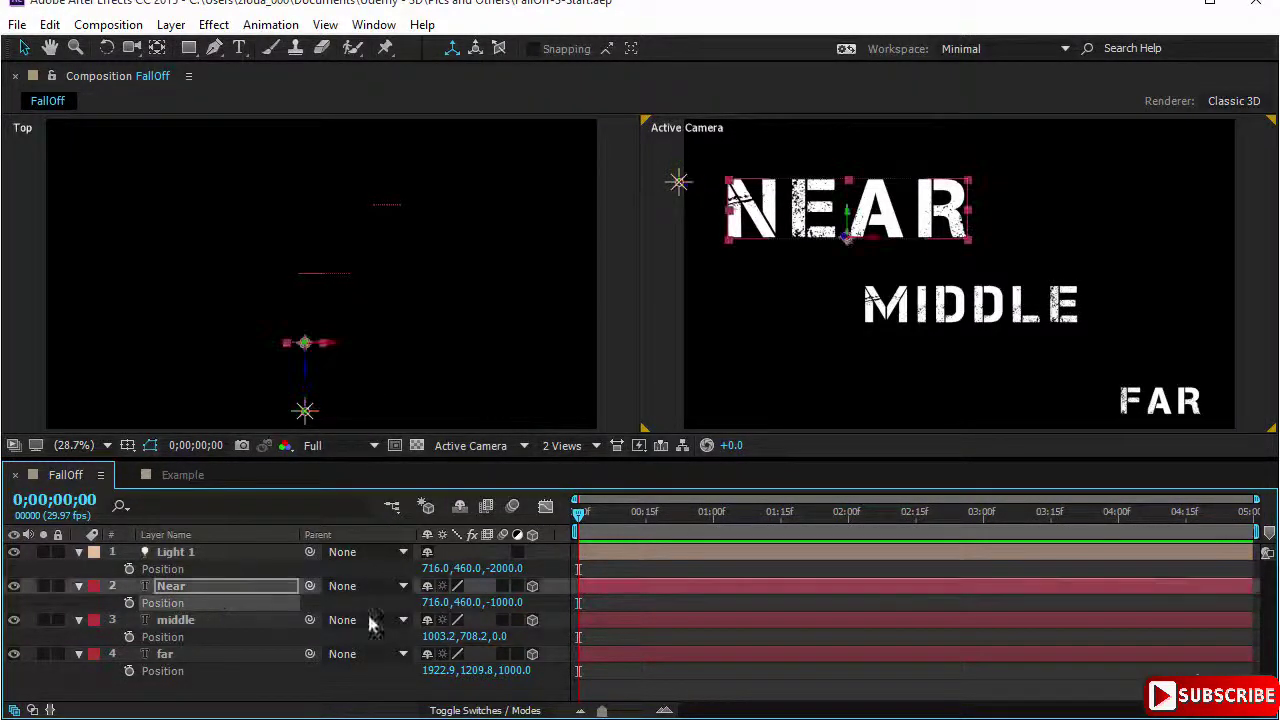
{"action": "left_click", "coordinate": [207, 621]}
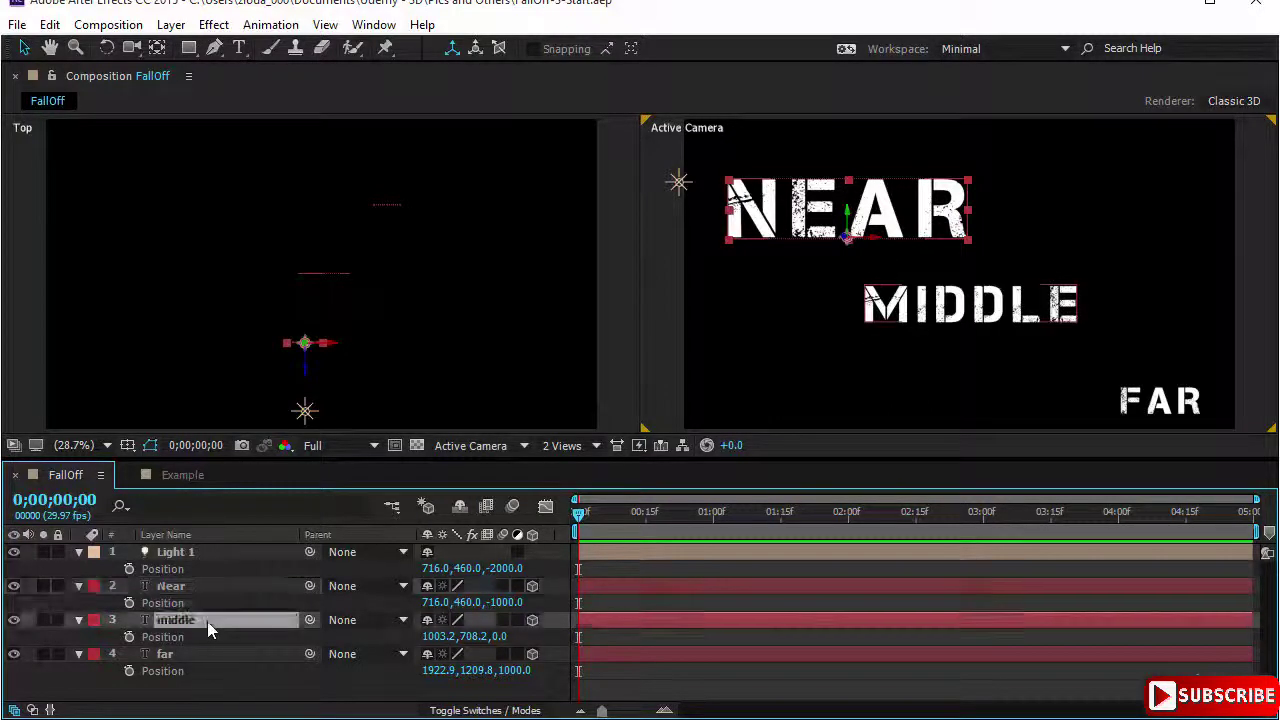
{"action": "left_click", "coordinate": [193, 656]}
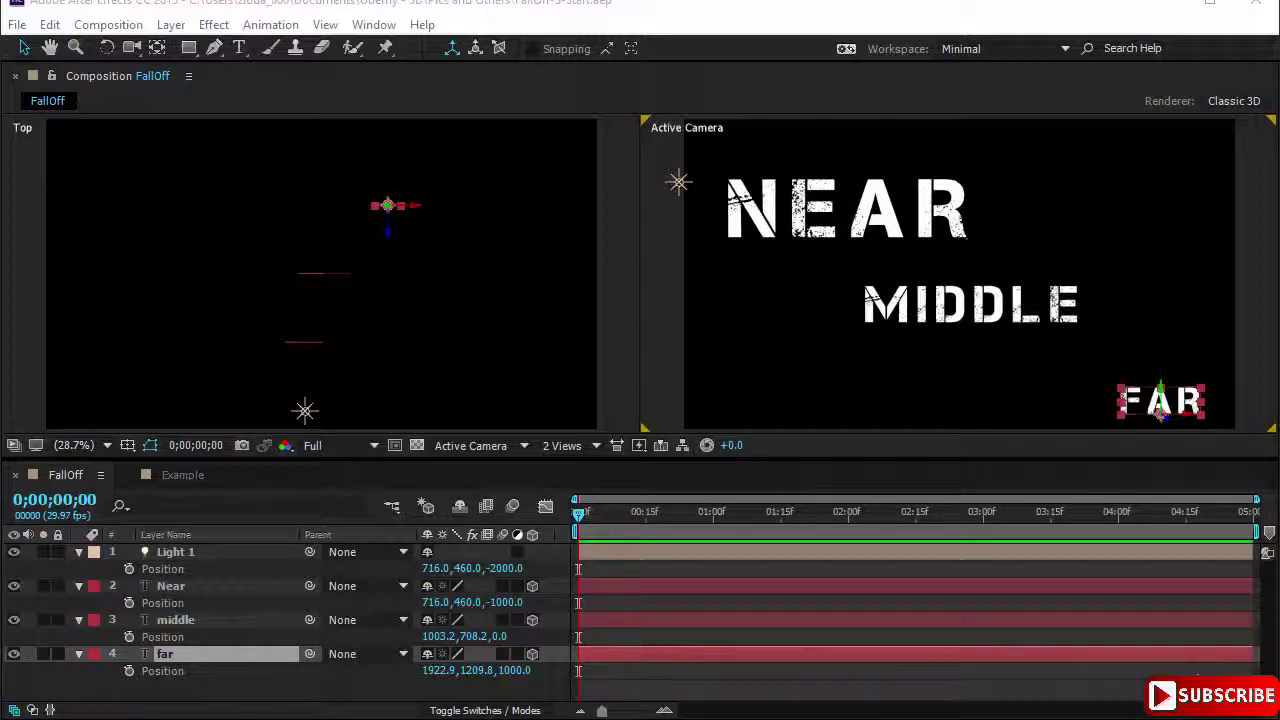
{"action": "left_click", "coordinate": [224, 553]}
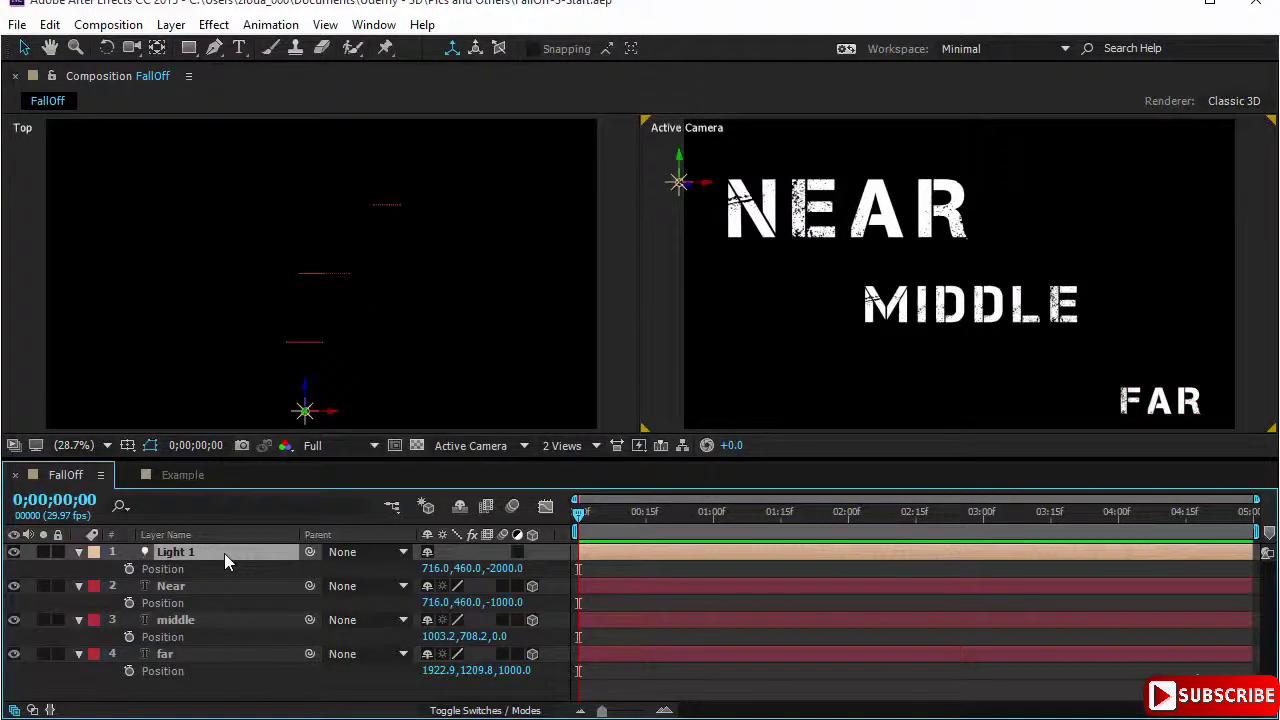
- Change Light 1's falloff to Inverse Square Clamped in Light Settings
{"action": "double_click", "coordinate": [224, 553]}
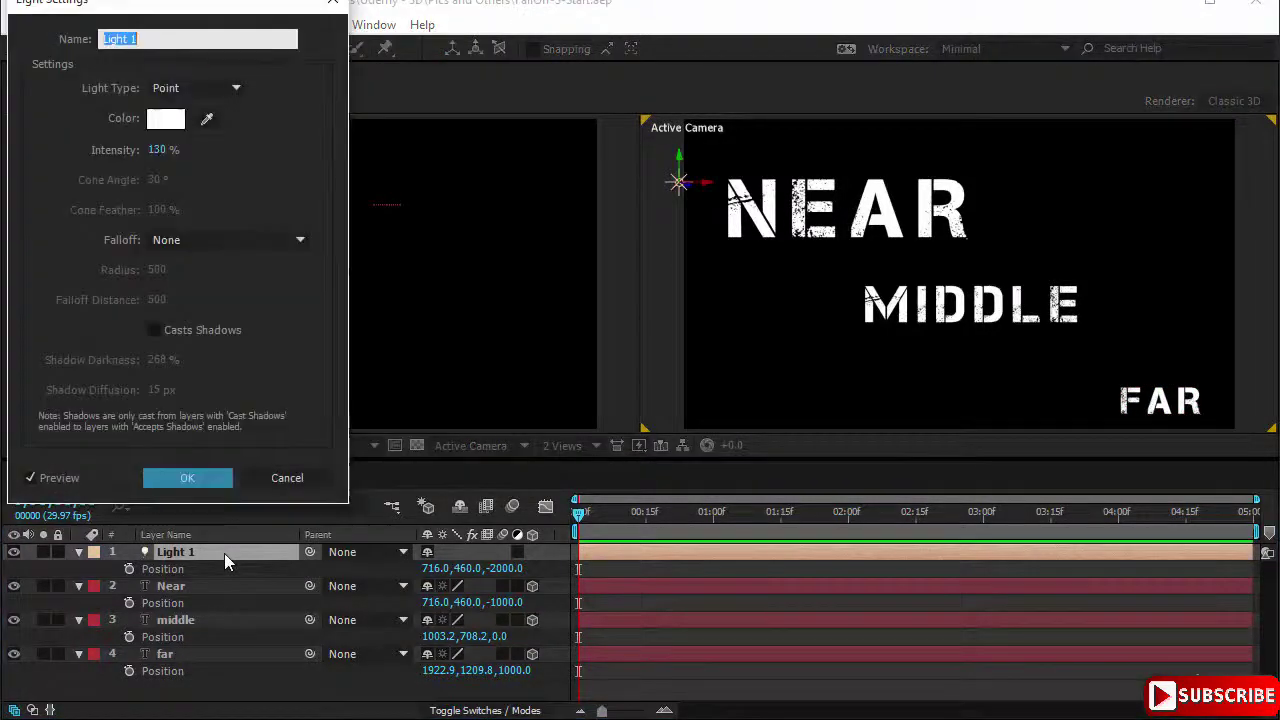
{"action": "left_click", "coordinate": [181, 246]}
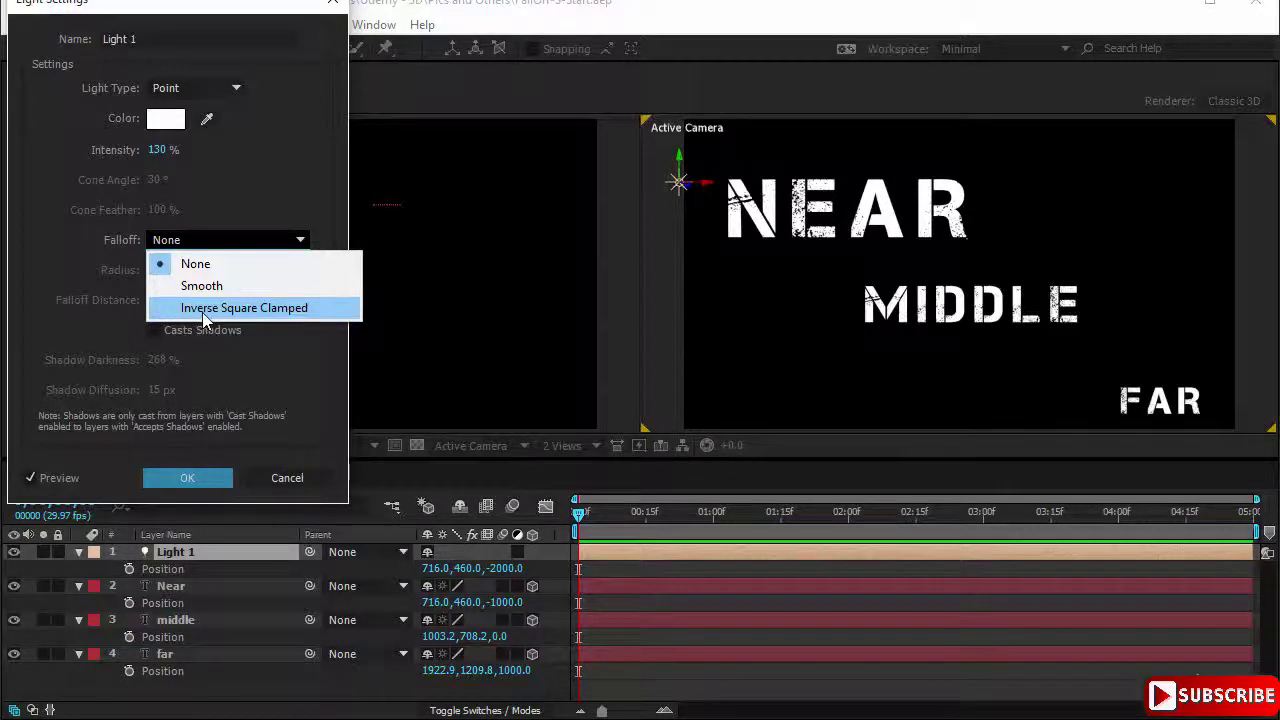
{"action": "left_click", "coordinate": [203, 312]}
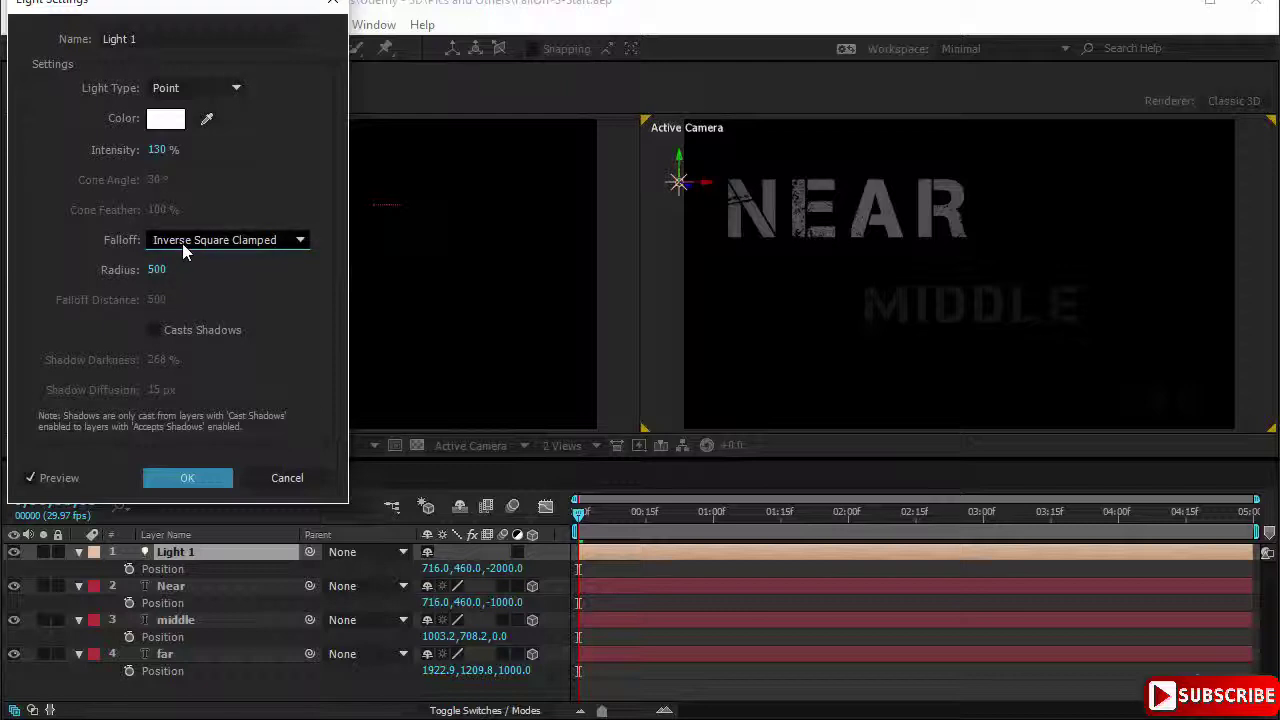
{"action": "left_click", "coordinate": [187, 478]}
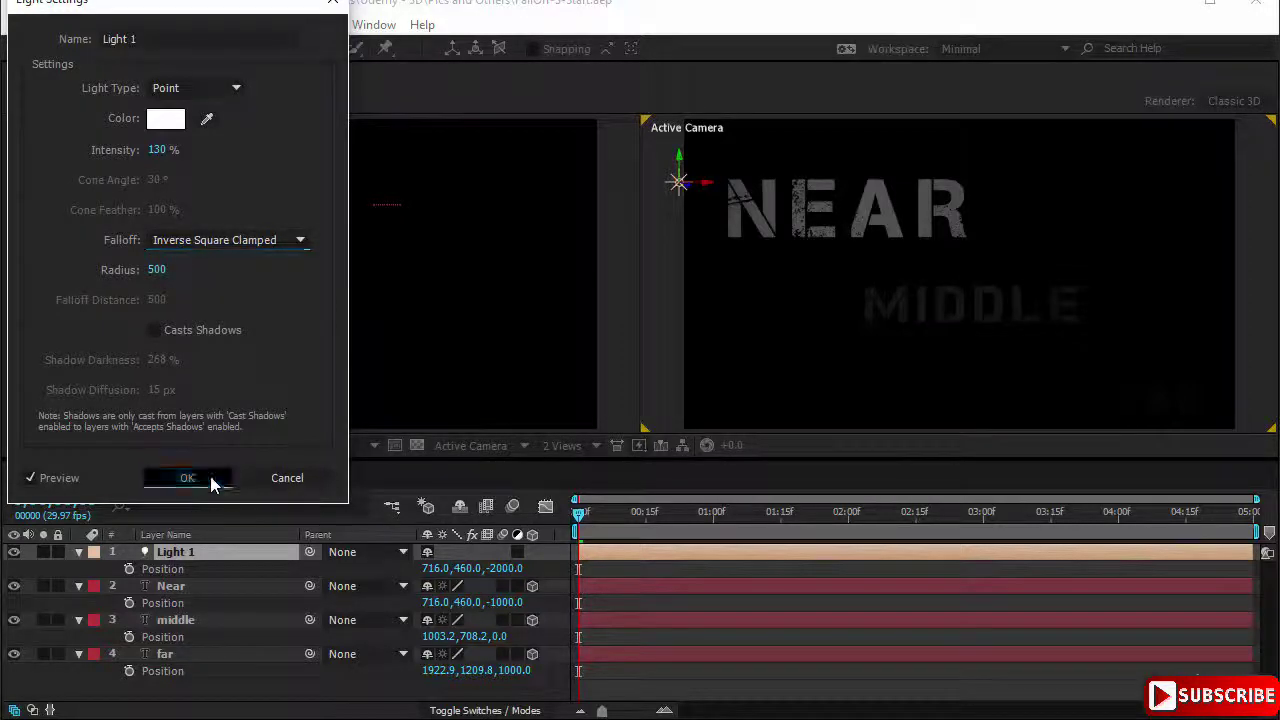
{"action": "scroll", "coordinate": [971, 386], "scroll_direction": "up", "scroll_amount": 1}
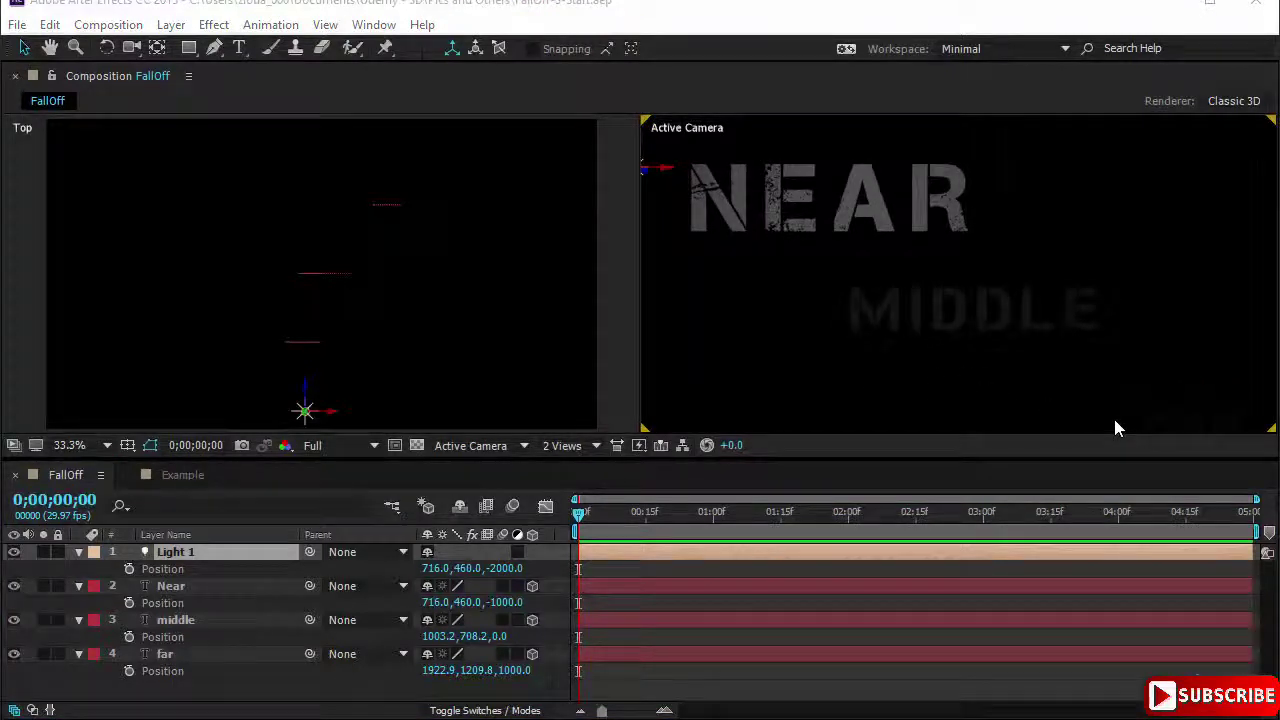
- Reveal Light 1's Light Options with AA and select the Radius property
{"action": "left_click", "coordinate": [188, 550]}
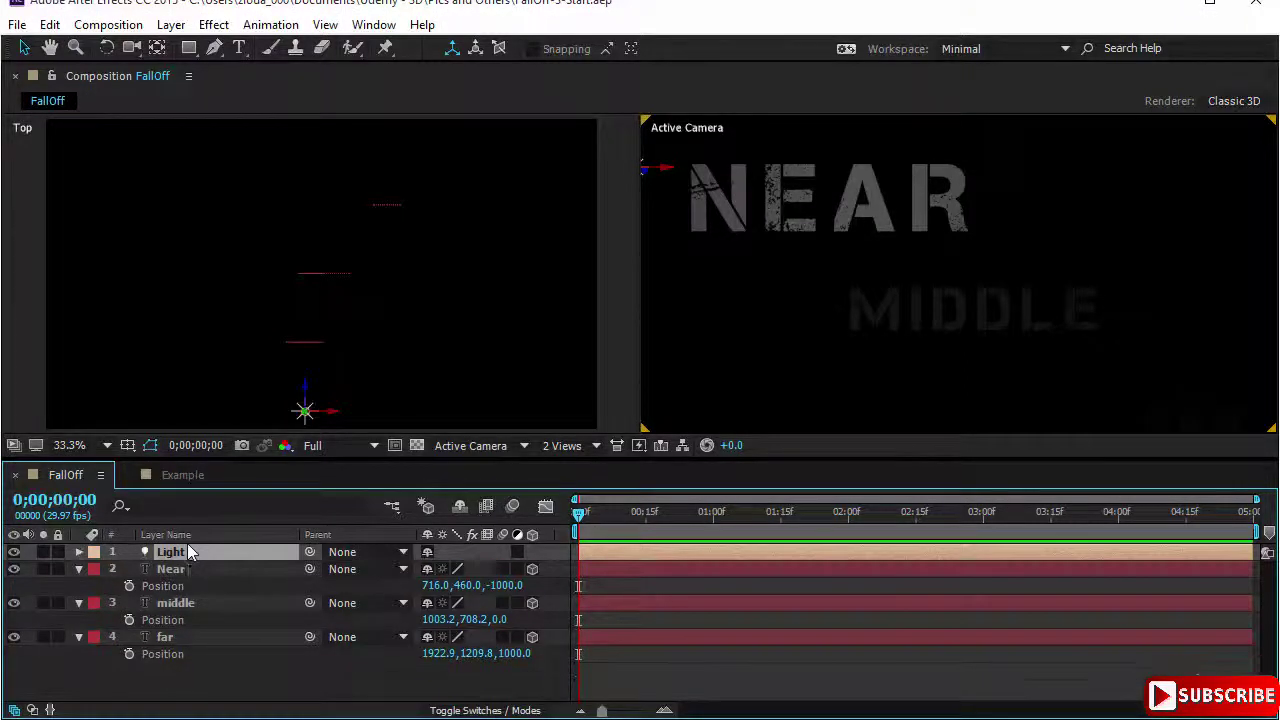
{"action": "key", "text": "a"}
{"action": "key", "text": "a"}
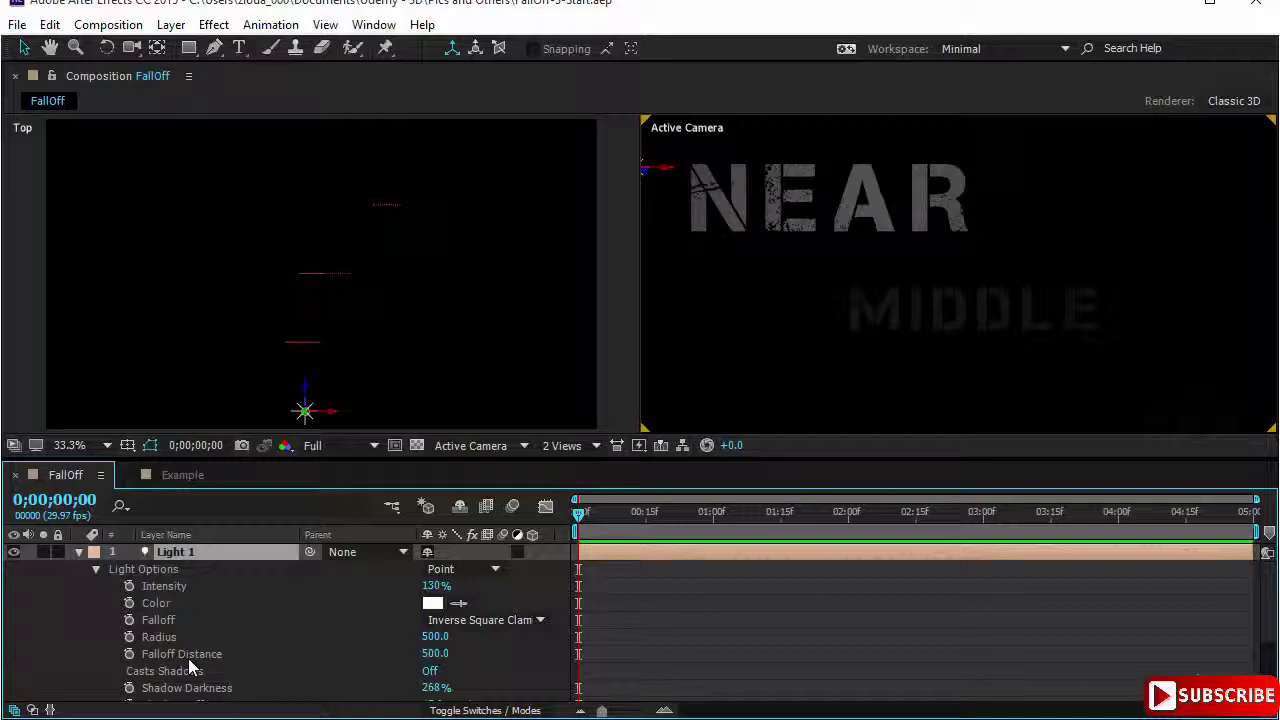
{"action": "left_click", "coordinate": [162, 620]}
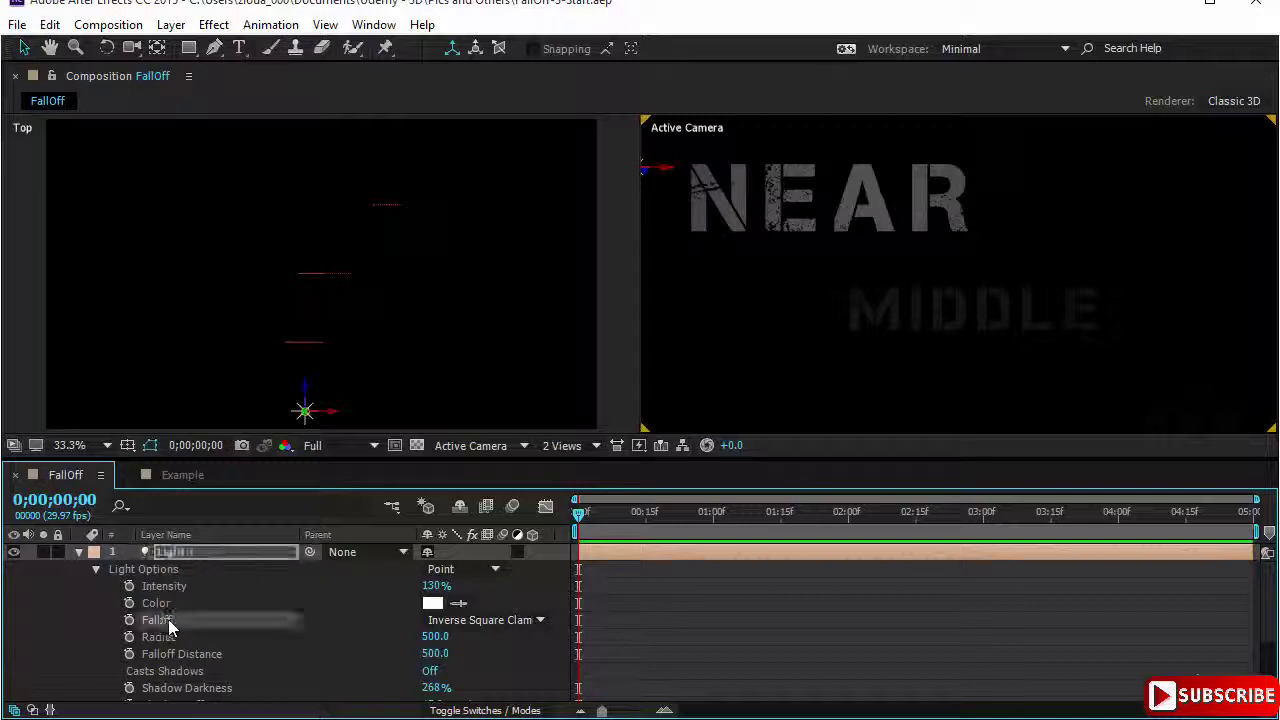
{"action": "left_click", "coordinate": [410, 637]}
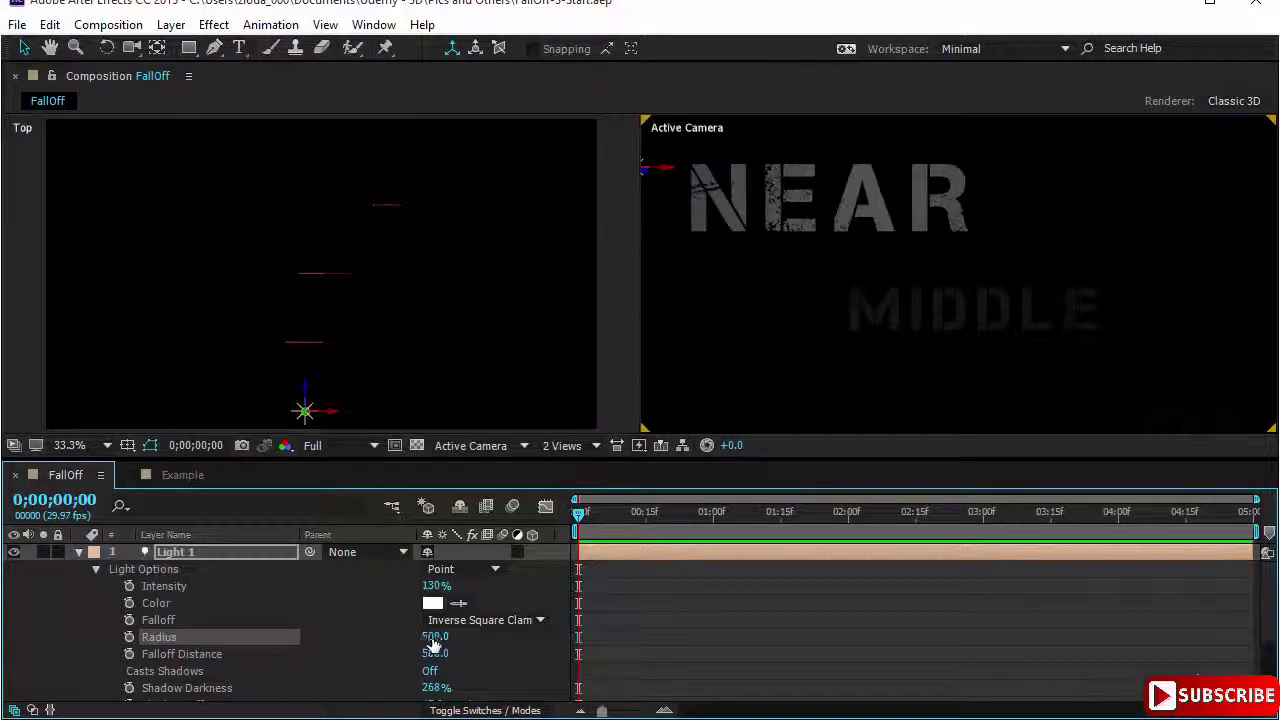
- Scrub Light 1's Radius upward, then set it exactly to 1000
{"action": "left_click_drag", "start_coordinate": [435, 636], "coordinate": [540, 636]}
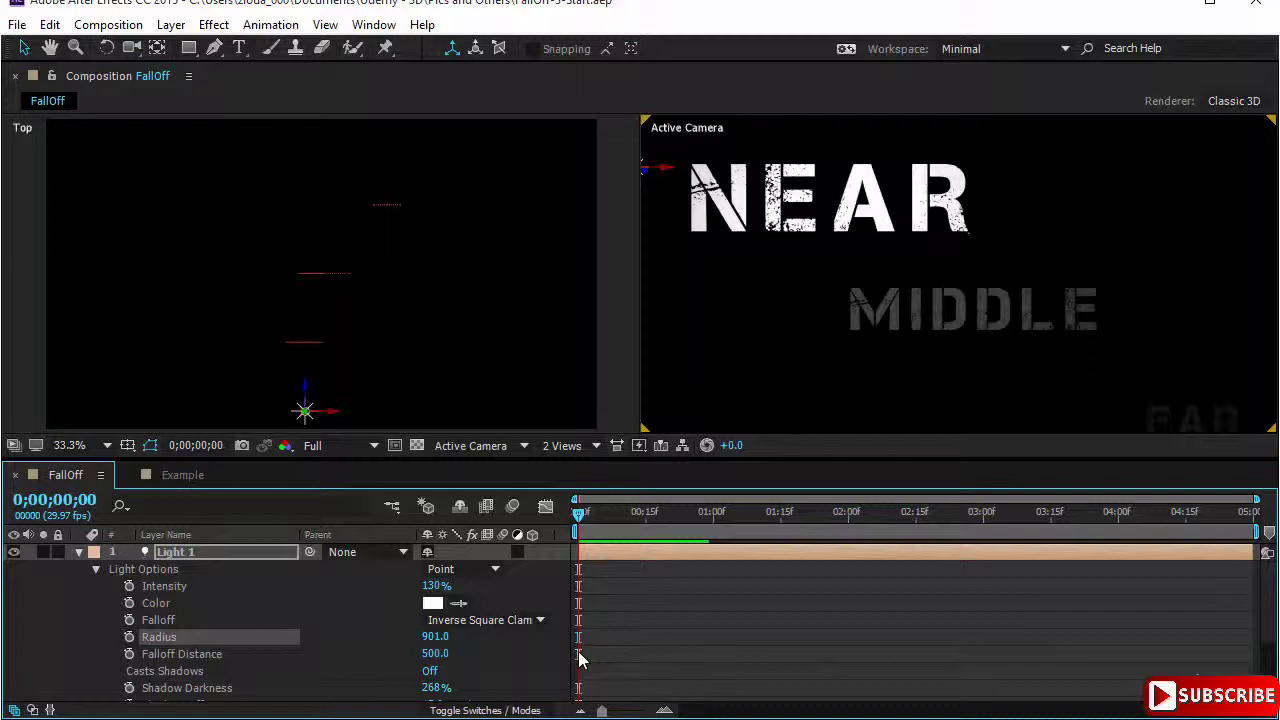
{"action": "left_click_drag", "start_coordinate": [438, 640], "coordinate": [489, 636]}
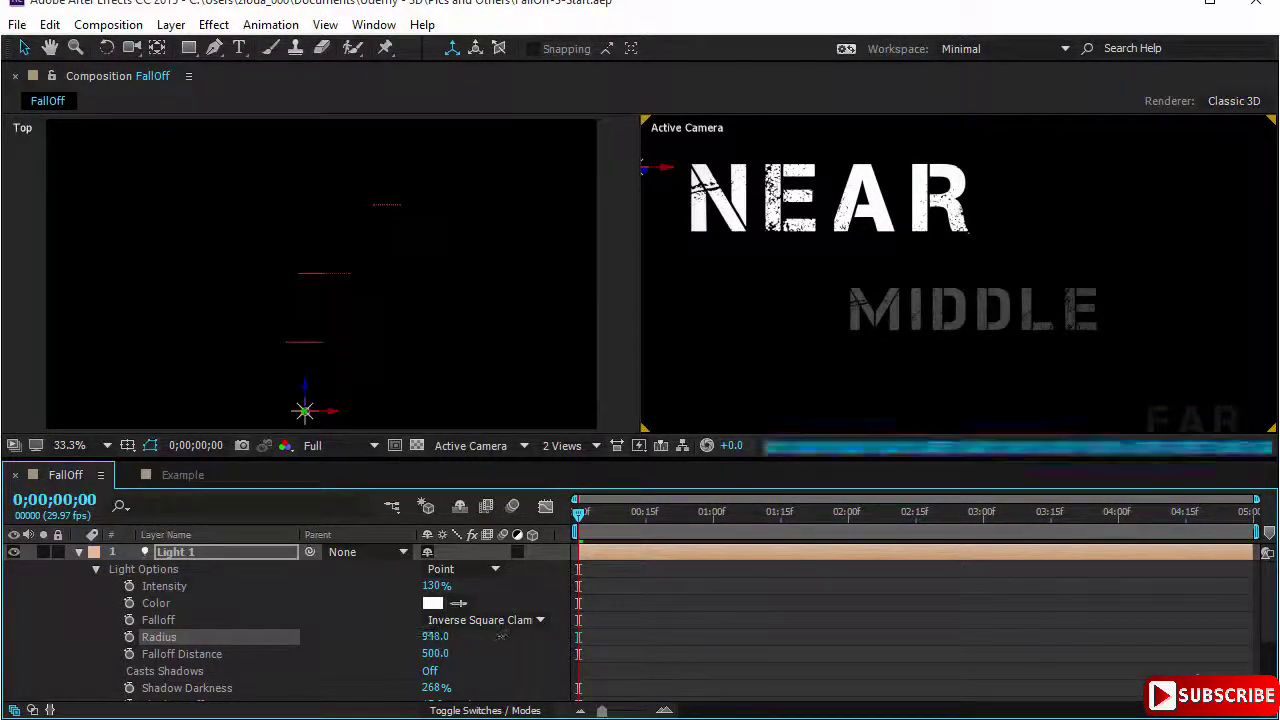
{"action": "left_click", "coordinate": [440, 637]}
{"action": "type", "text": "1000"}
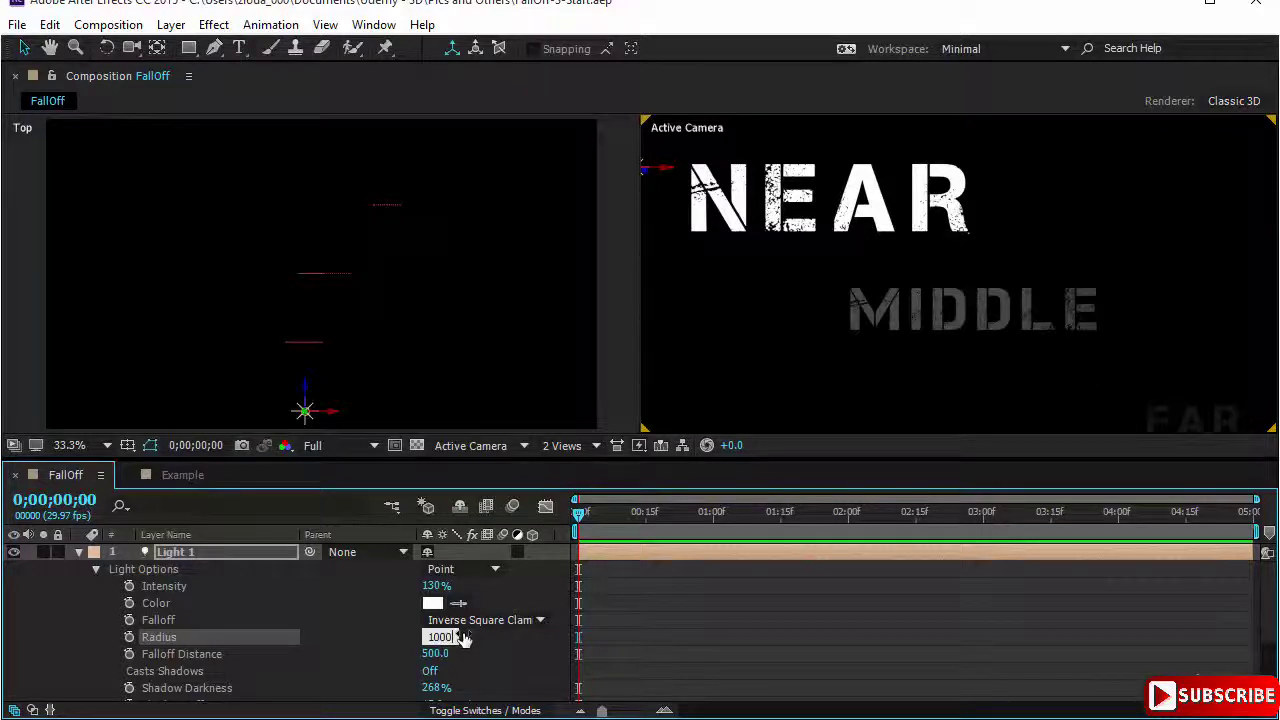
{"action": "key", "text": "Return"}
{"action": "left_click", "coordinate": [810, 208]}
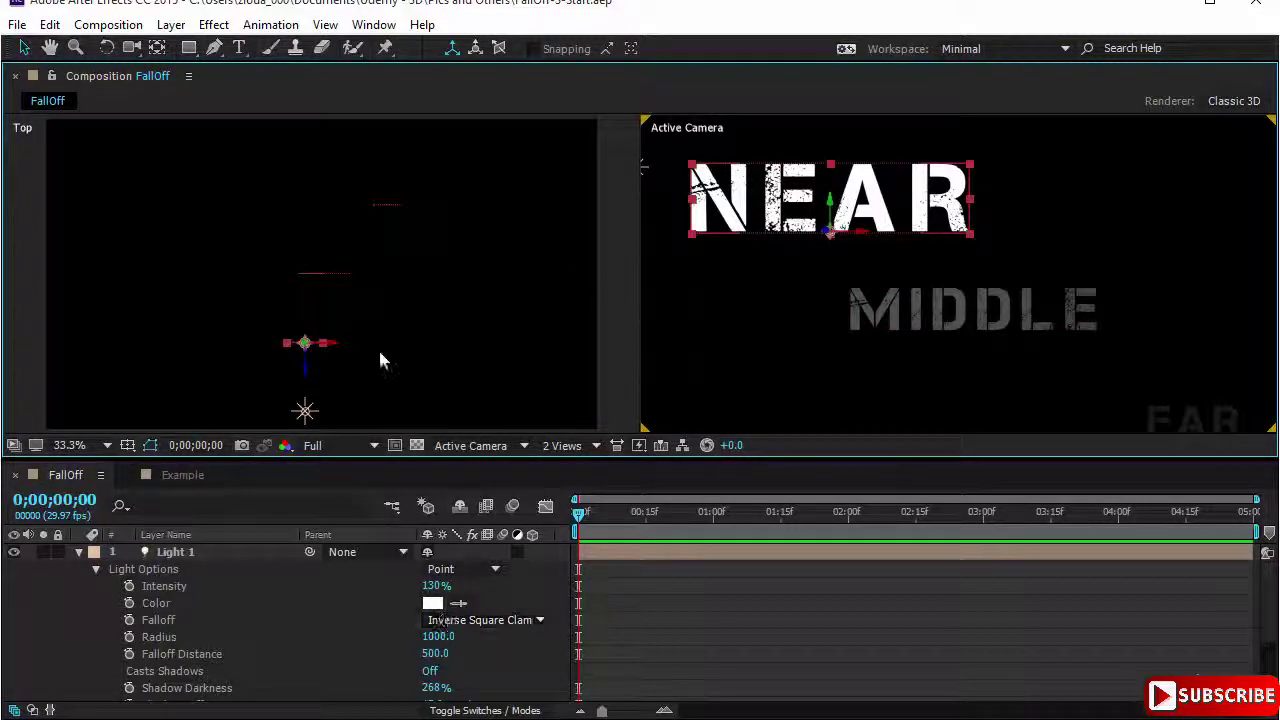
- Move Light 1 right in the top view to darken NEAR, then back left to relight it
{"action": "left_click", "coordinate": [306, 413]}
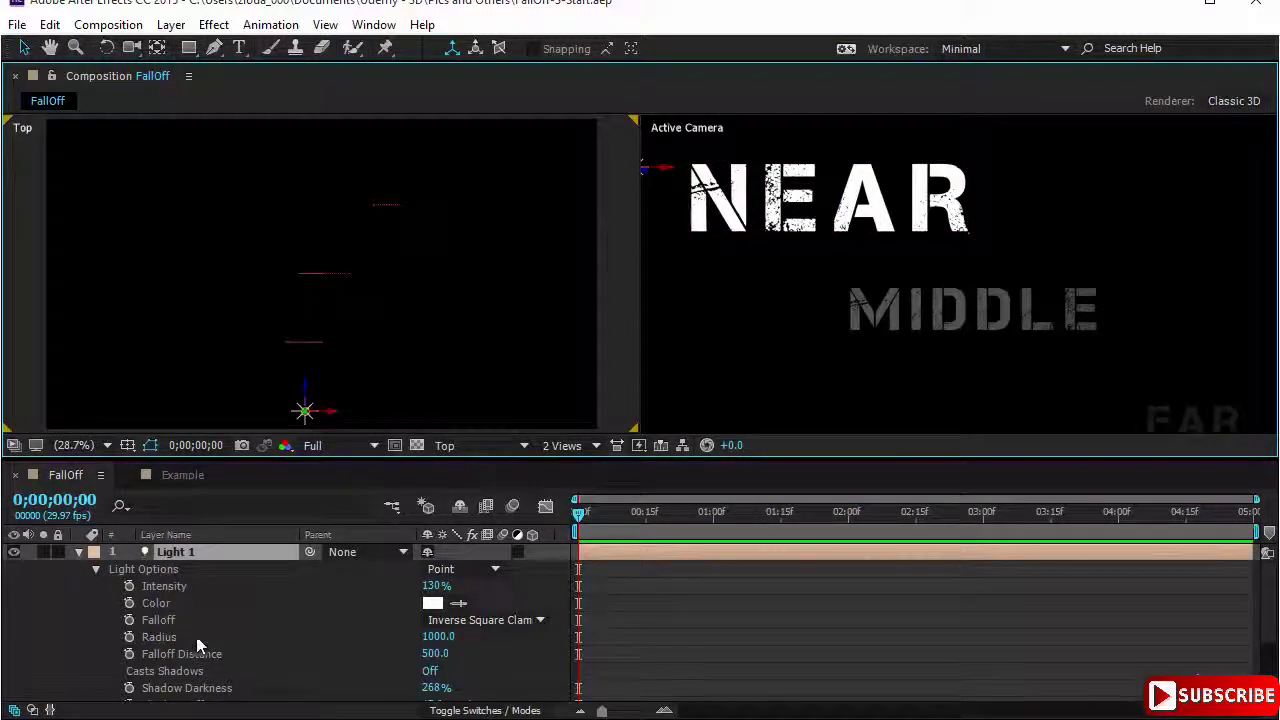
{"action": "left_click", "coordinate": [195, 637]}
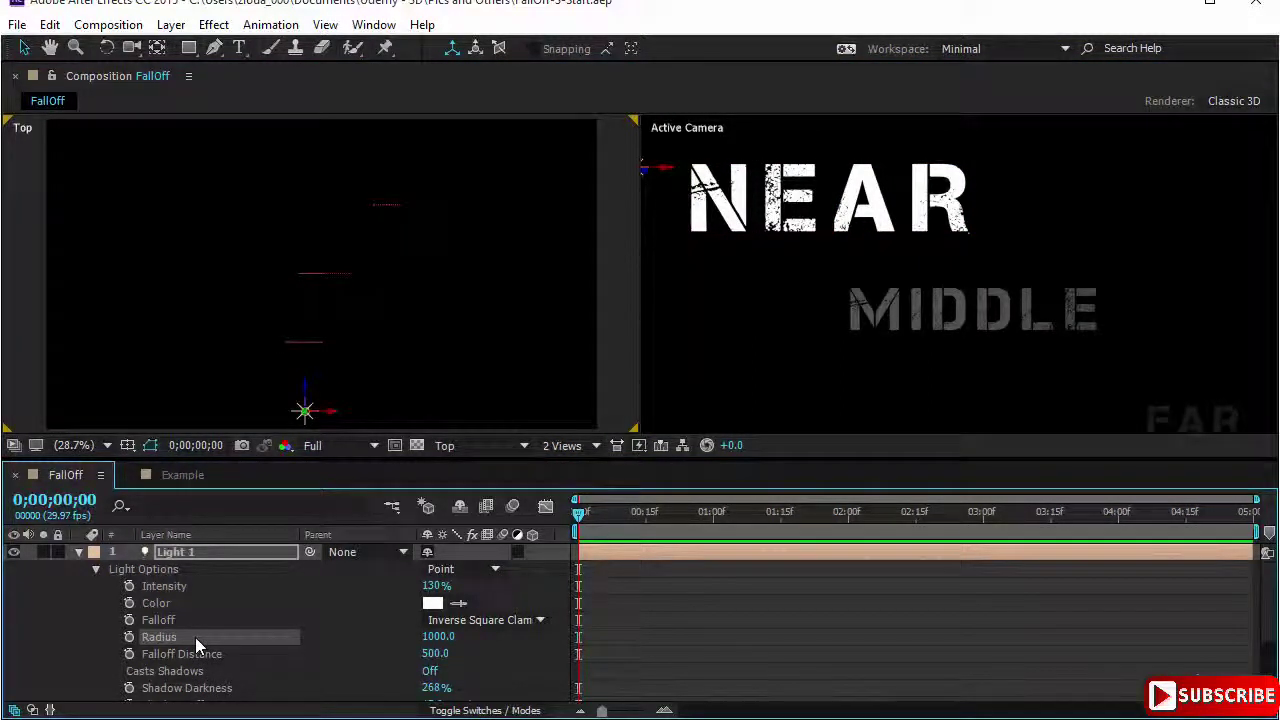
{"action": "left_click", "coordinate": [331, 411]}
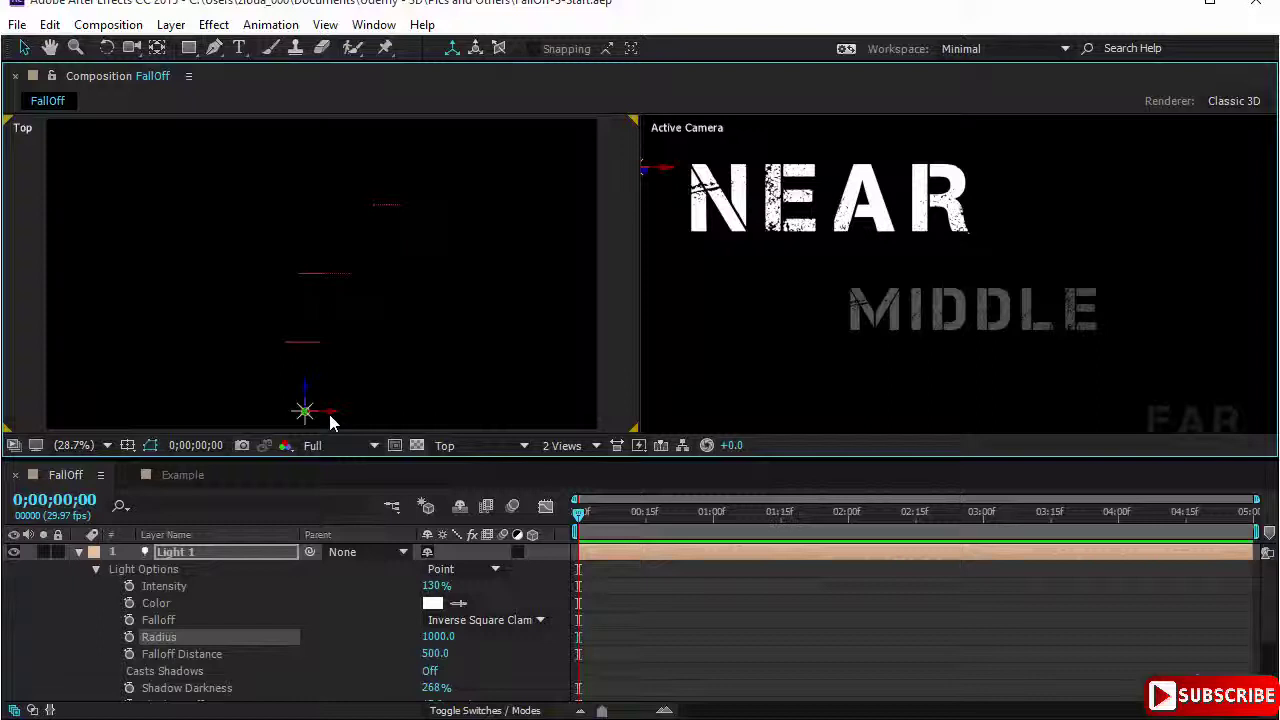
{"action": "left_click_drag", "start_coordinate": [328, 409], "coordinate": [407, 424]}
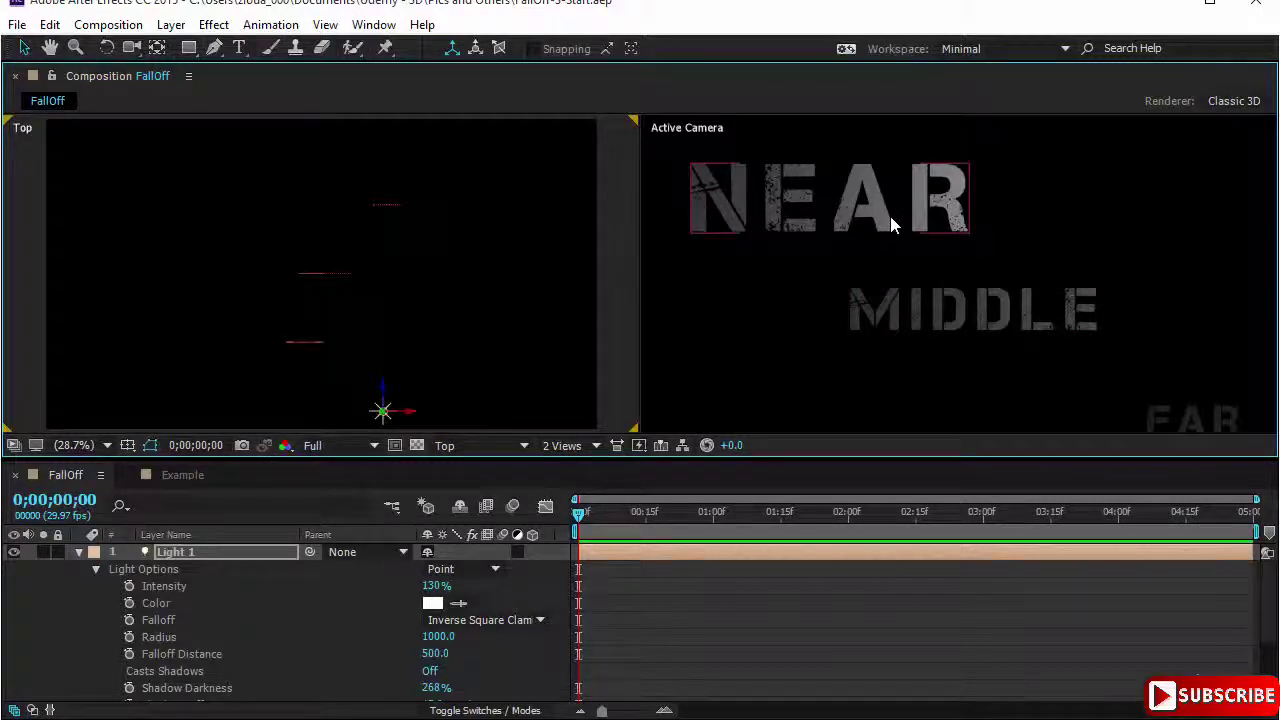
{"action": "left_click", "coordinate": [189, 643]}
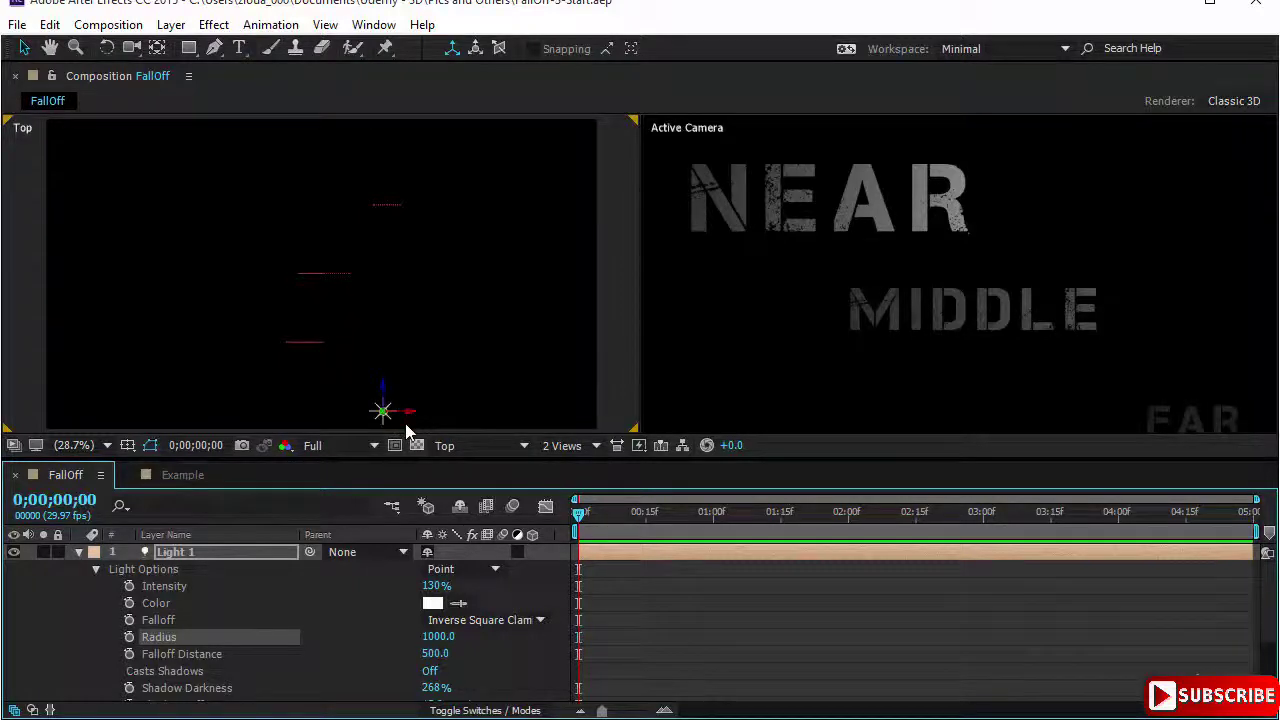
{"action": "left_click_drag", "start_coordinate": [406, 428], "coordinate": [328, 426]}
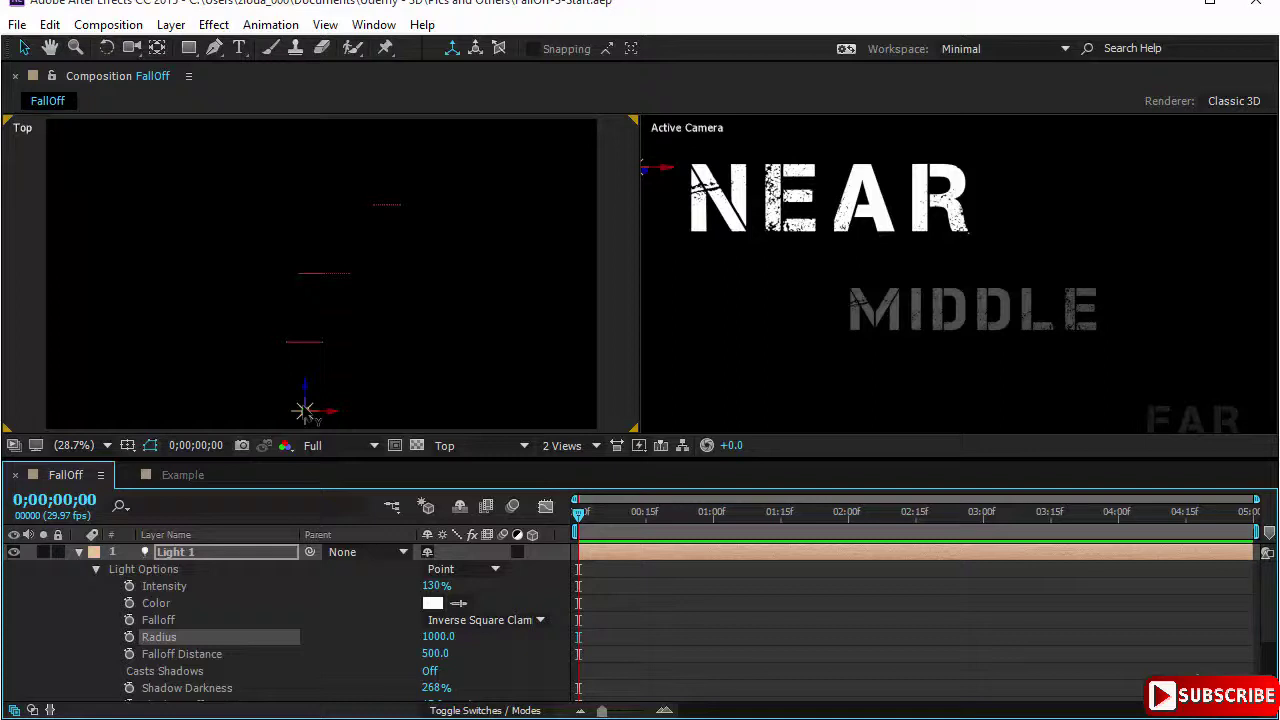
{"action": "left_click", "coordinate": [306, 414]}
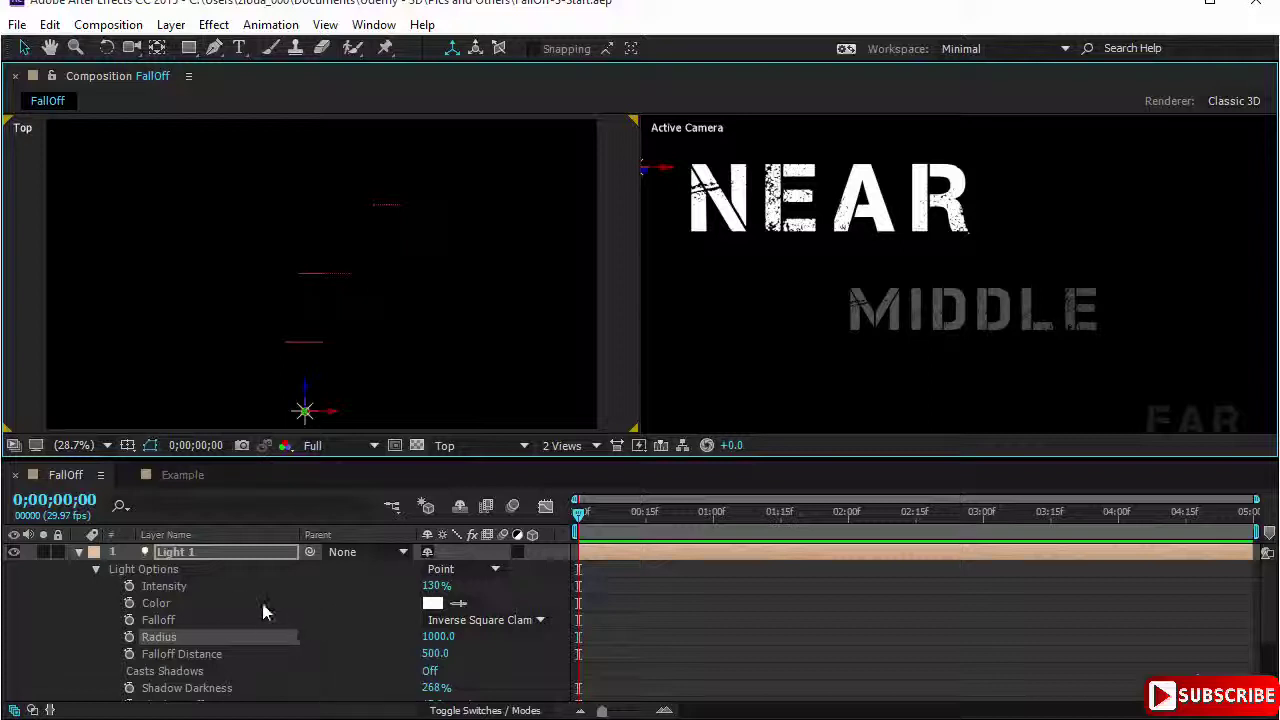
- Set Light 1 to Smooth falloff with Radius 500 in Light Settings
{"action": "double_click", "coordinate": [223, 551]}
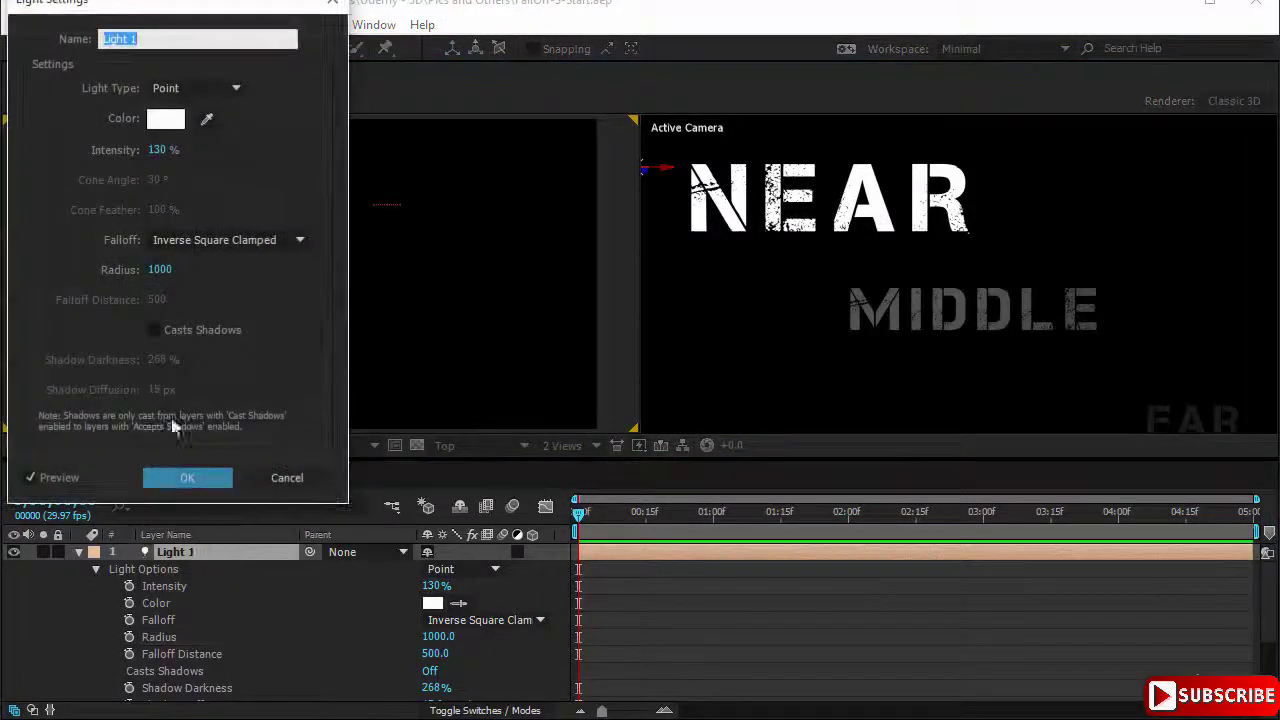
{"action": "left_click", "coordinate": [298, 241]}
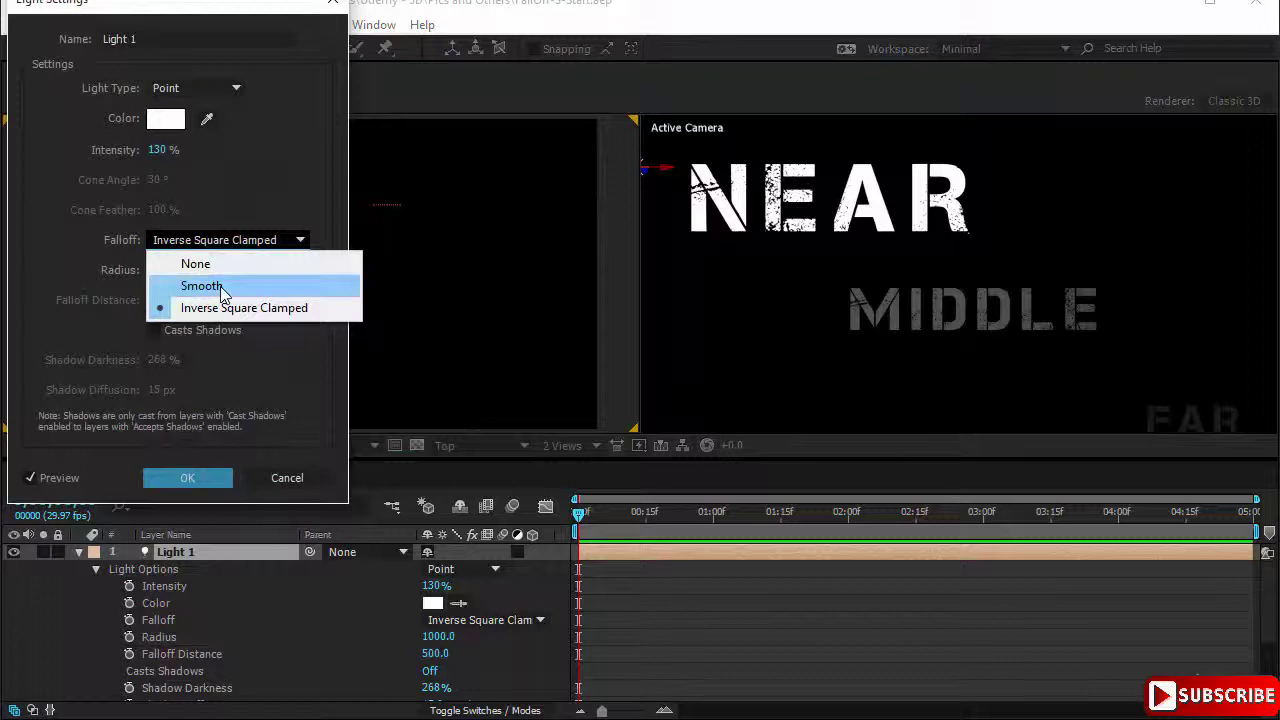
{"action": "left_click", "coordinate": [220, 286]}
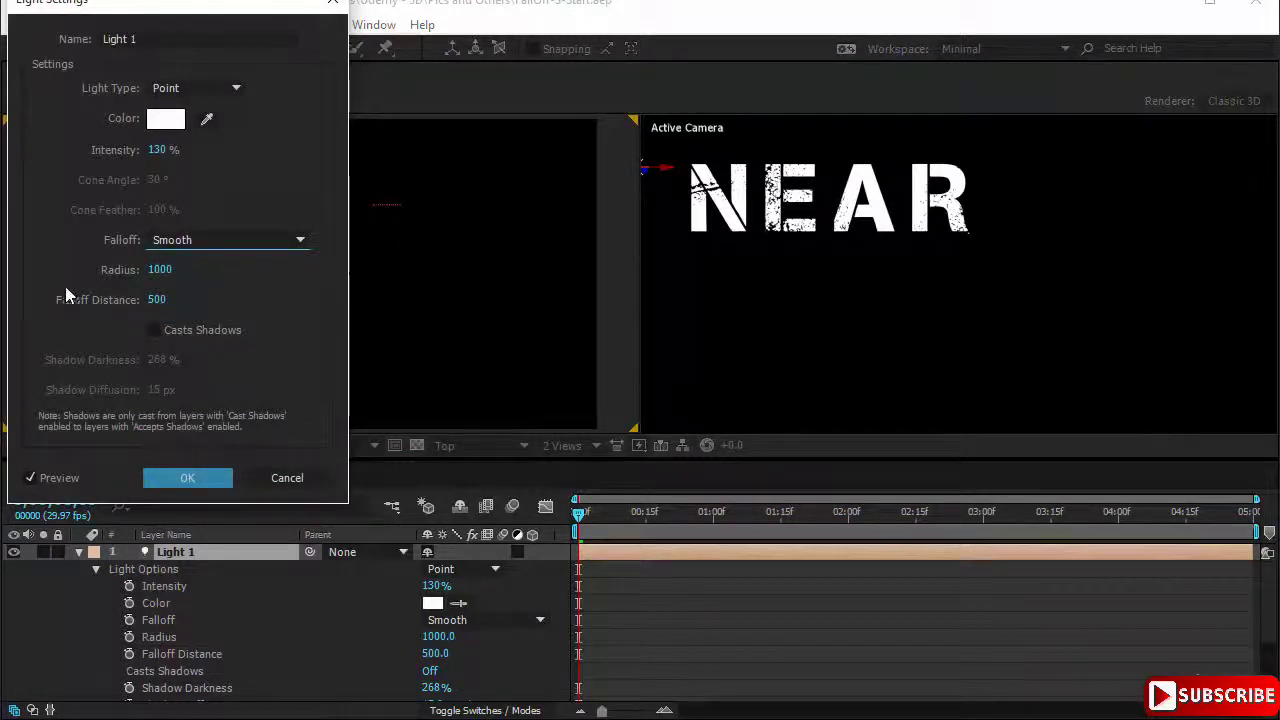
{"action": "left_click", "coordinate": [164, 271]}
{"action": "type", "text": "500"}
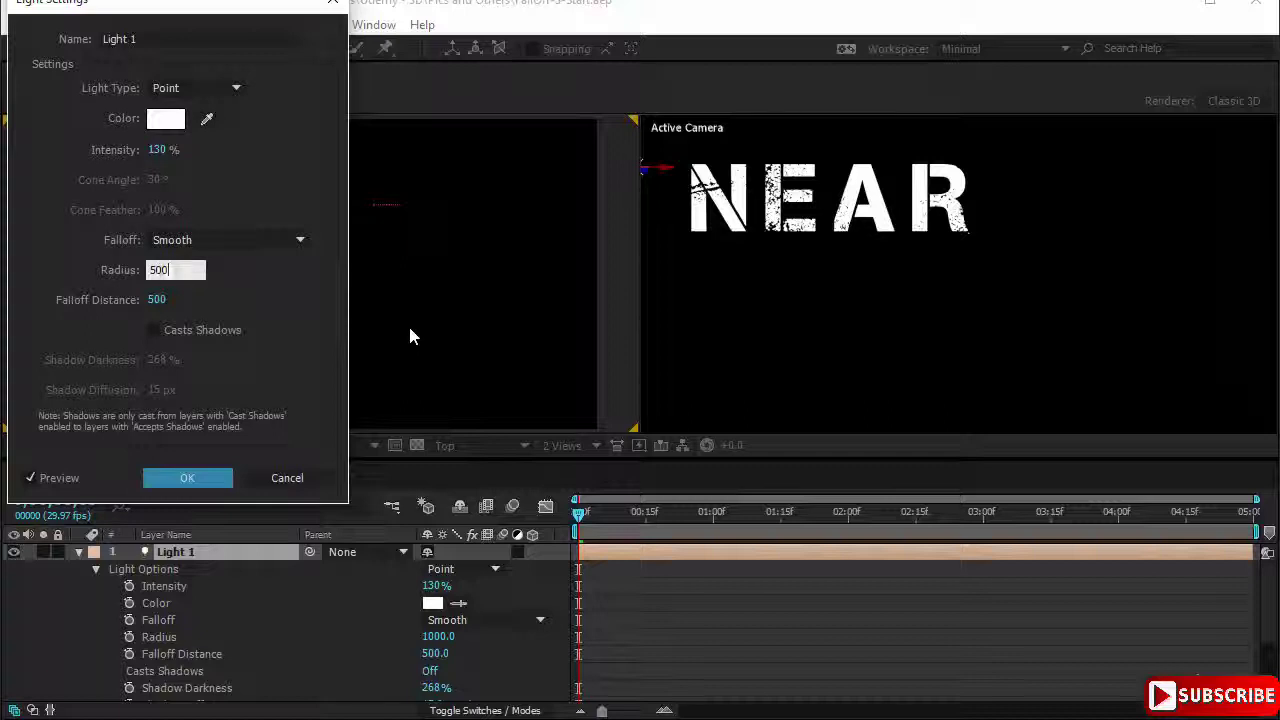
{"action": "left_click", "coordinate": [250, 296]}
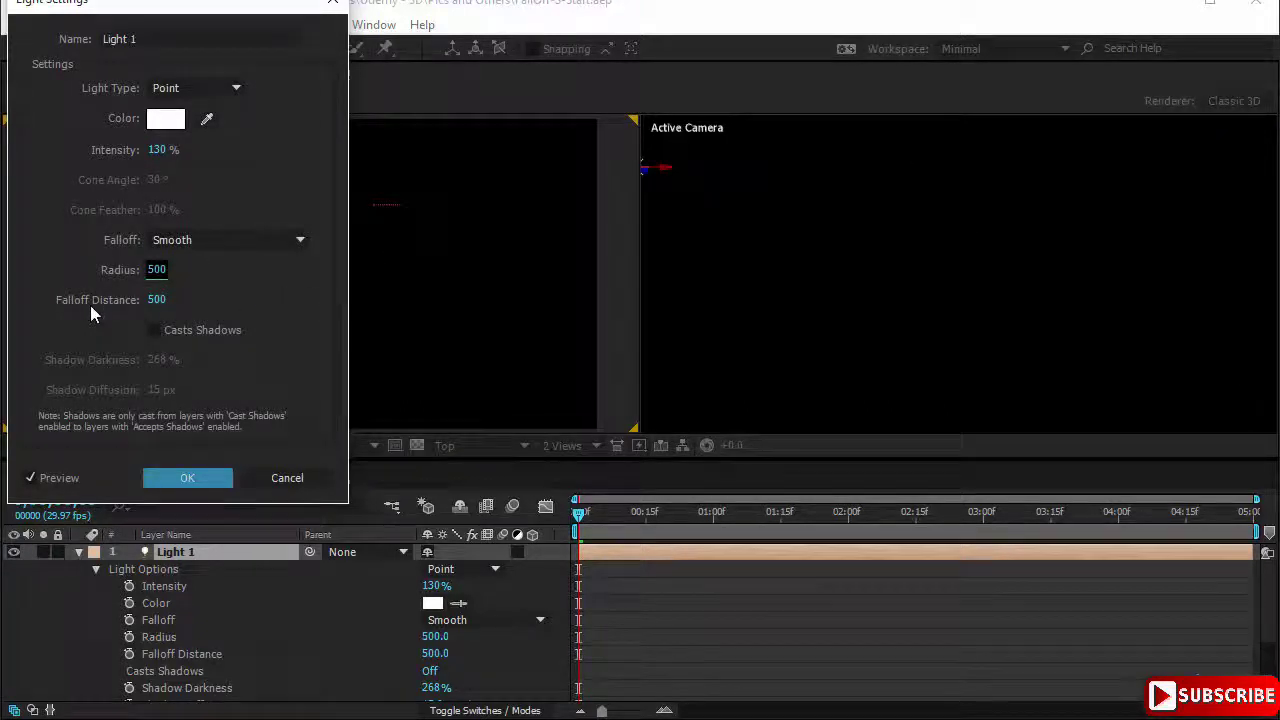
{"action": "left_click", "coordinate": [158, 301]}
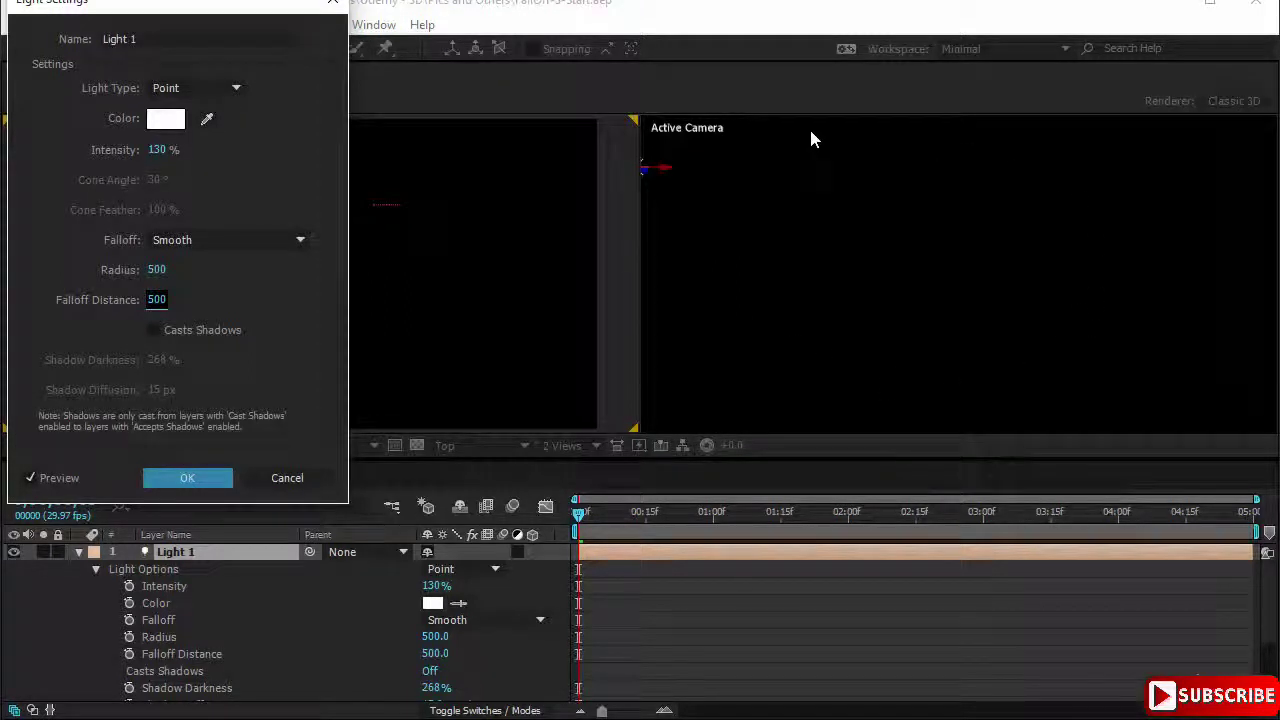
{"action": "left_click", "coordinate": [192, 477]}
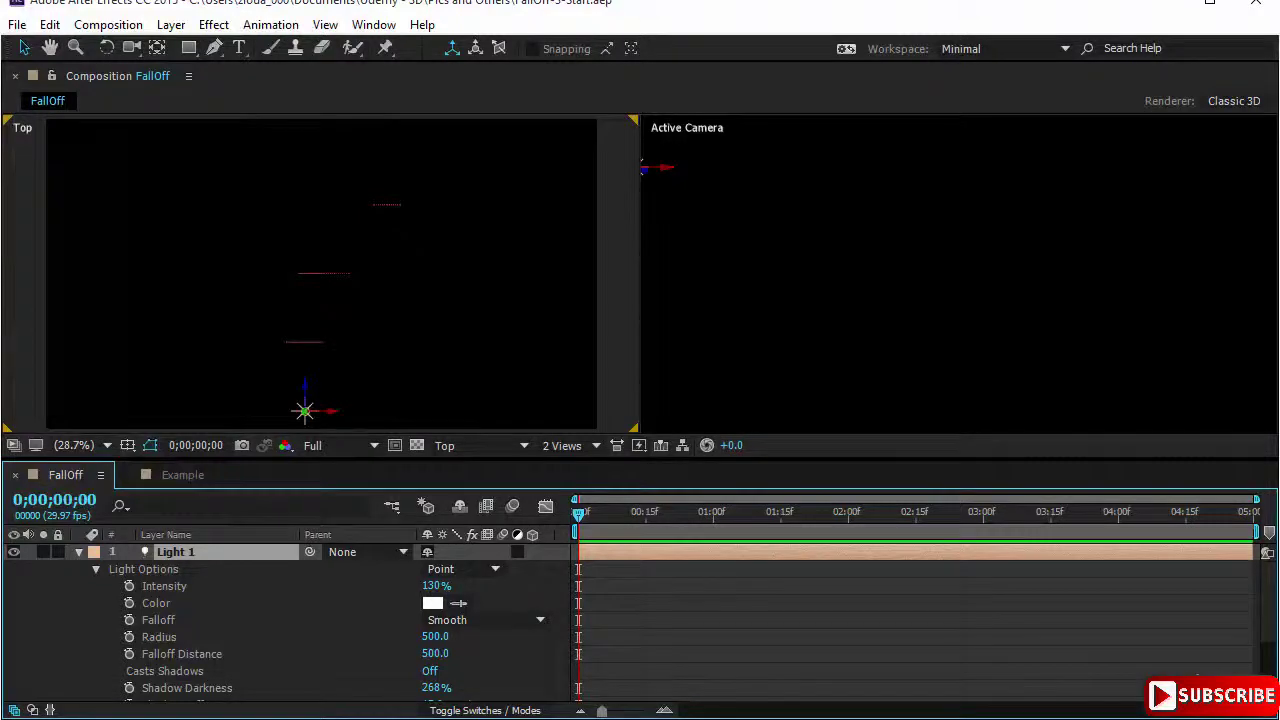
- Compare Light 1's Falloff, Radius and Falloff Distance (500) rows in the timeline
{"action": "left_click", "coordinate": [278, 620]}
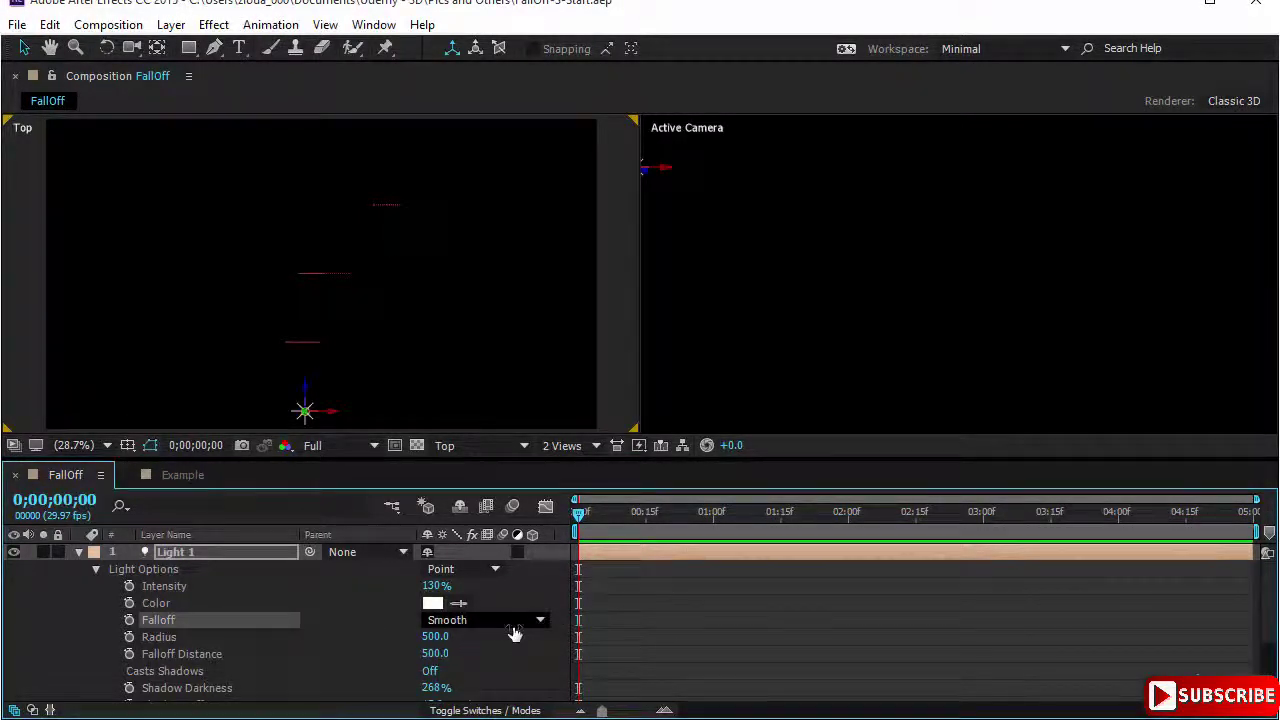
{"action": "left_click", "coordinate": [290, 638]}
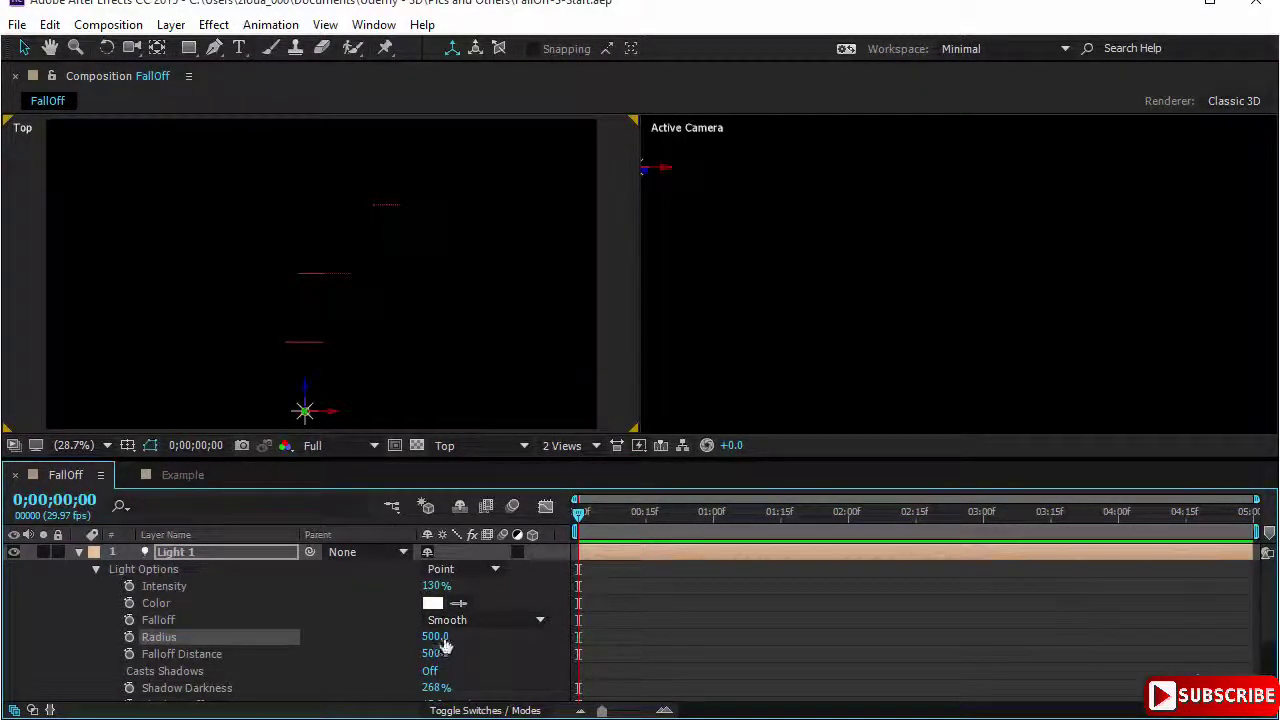
{"action": "left_click", "coordinate": [283, 654]}
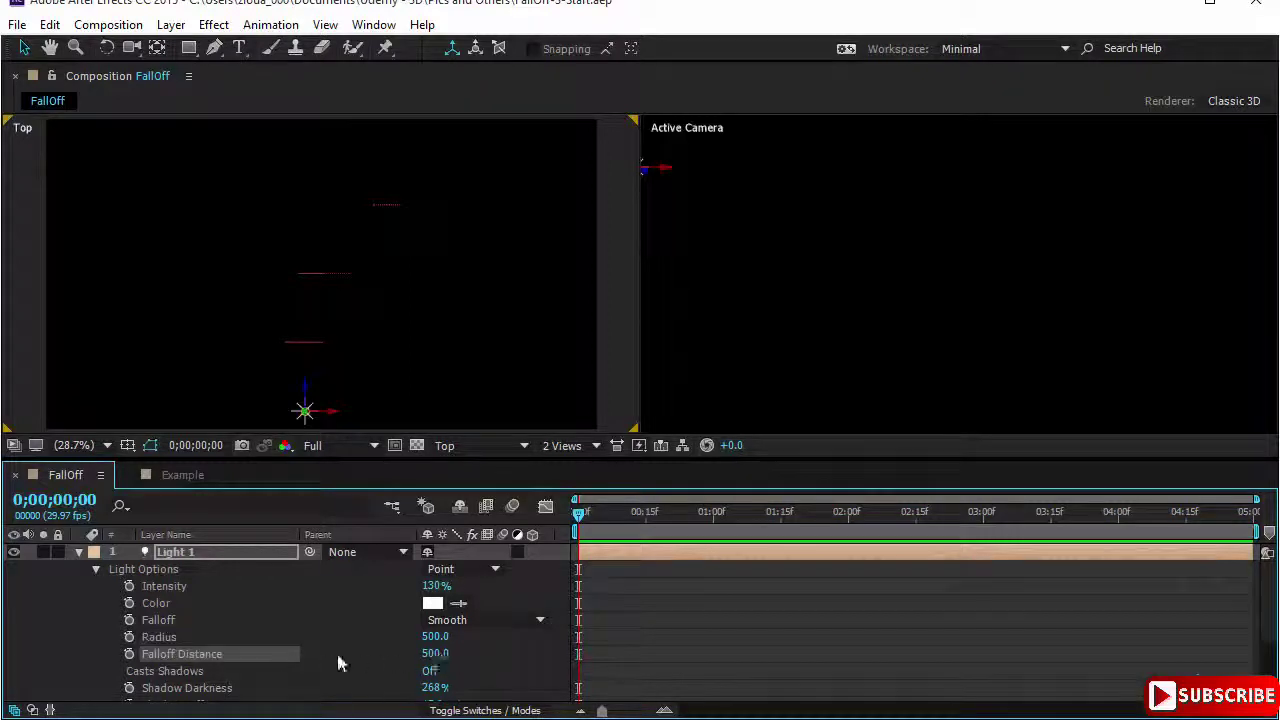
{"action": "left_click", "coordinate": [269, 640]}
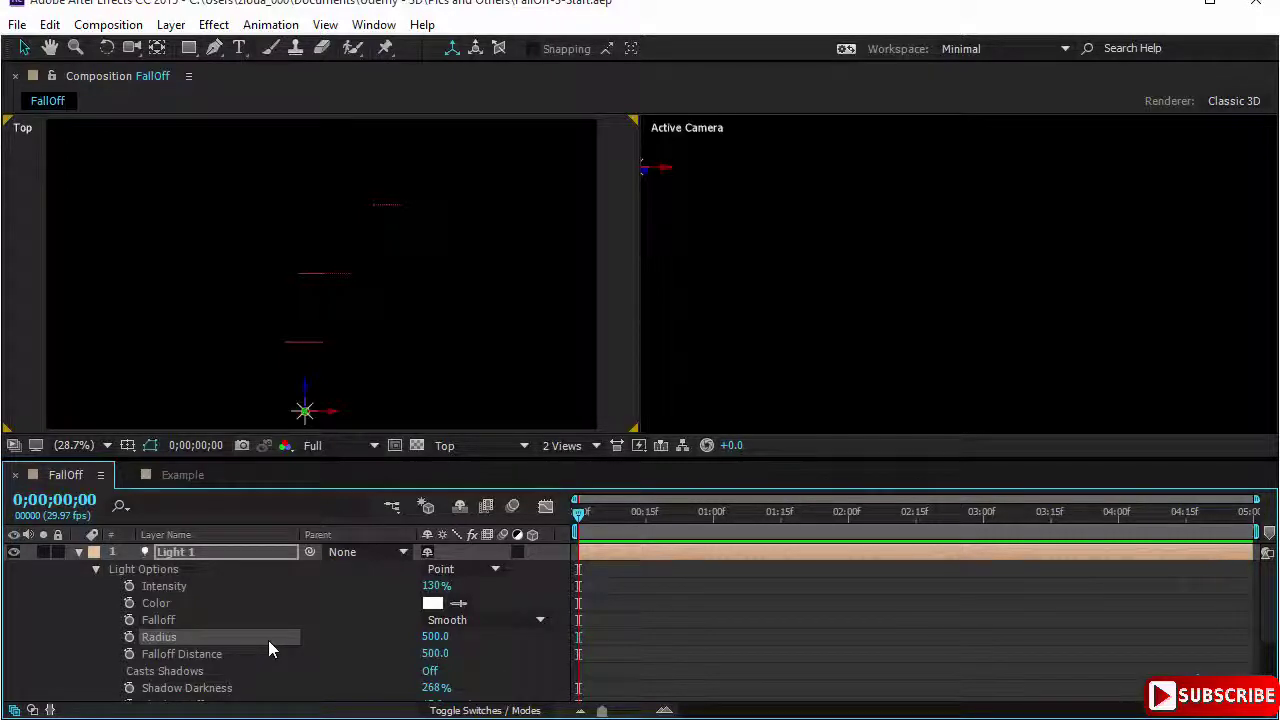
{"action": "left_click", "coordinate": [277, 653]}
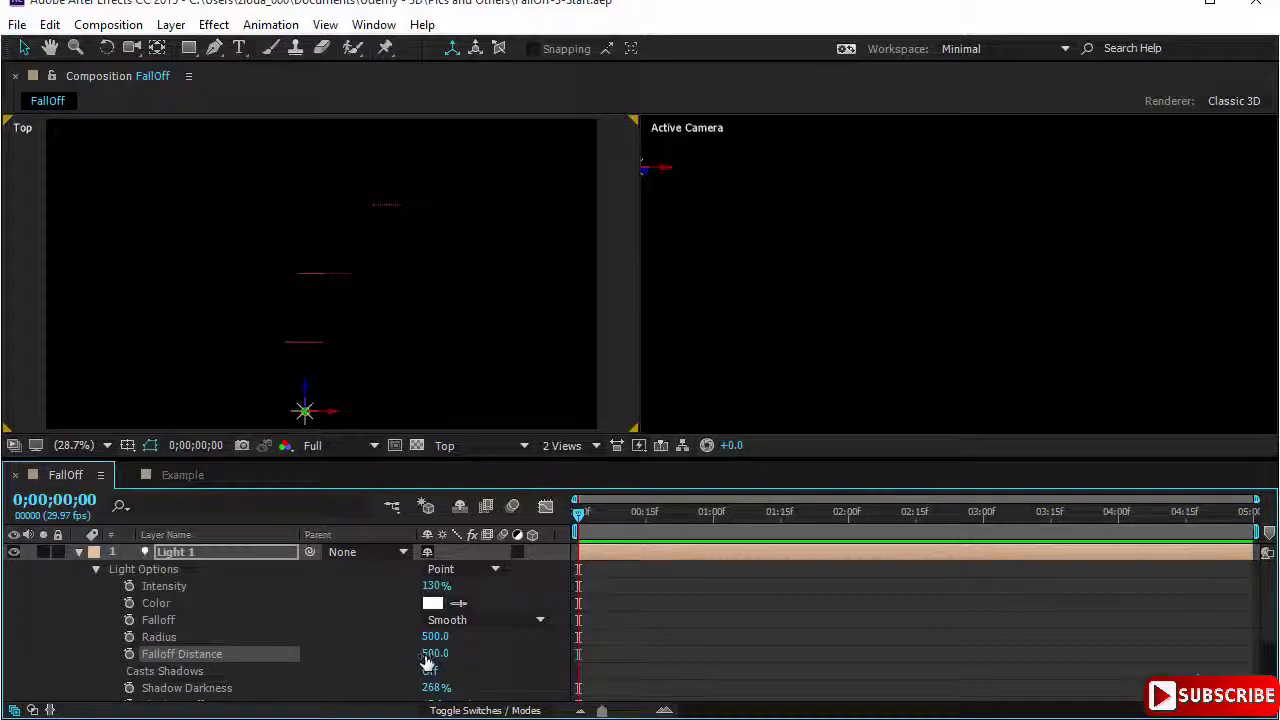
{"action": "left_click", "coordinate": [211, 637]}
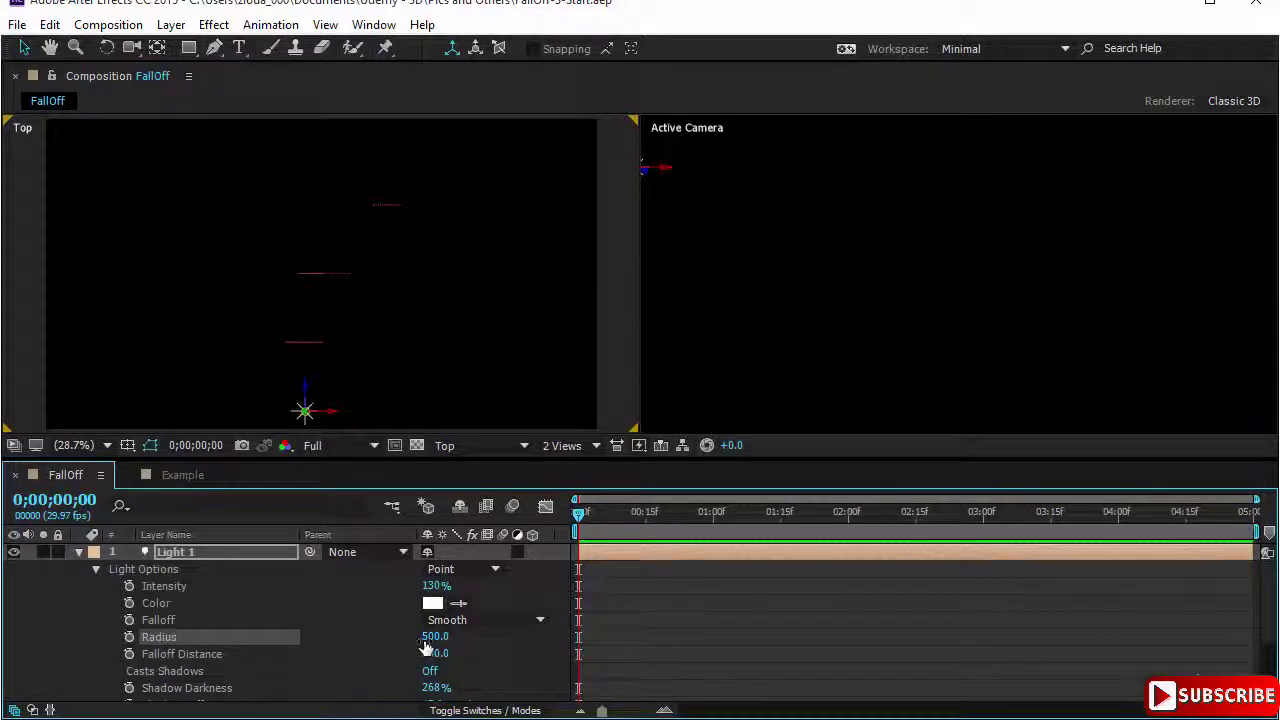
{"action": "left_click", "coordinate": [307, 654]}
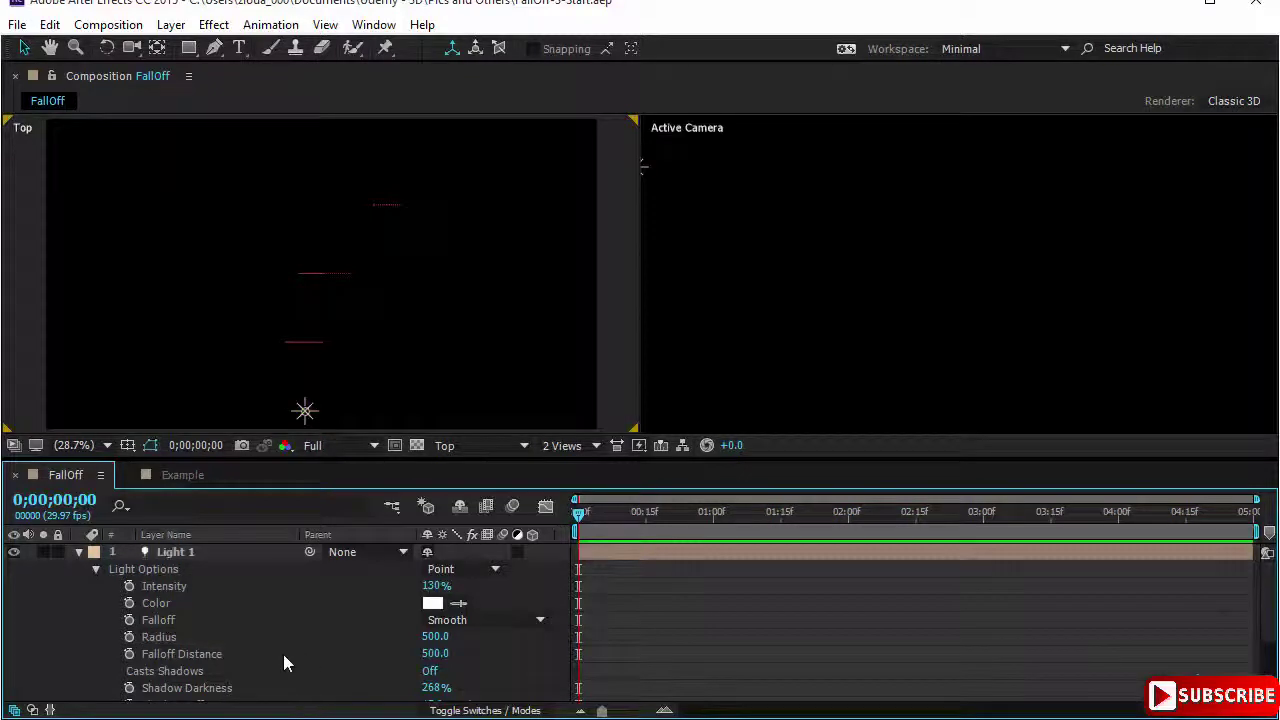
{"action": "left_click", "coordinate": [259, 656]}
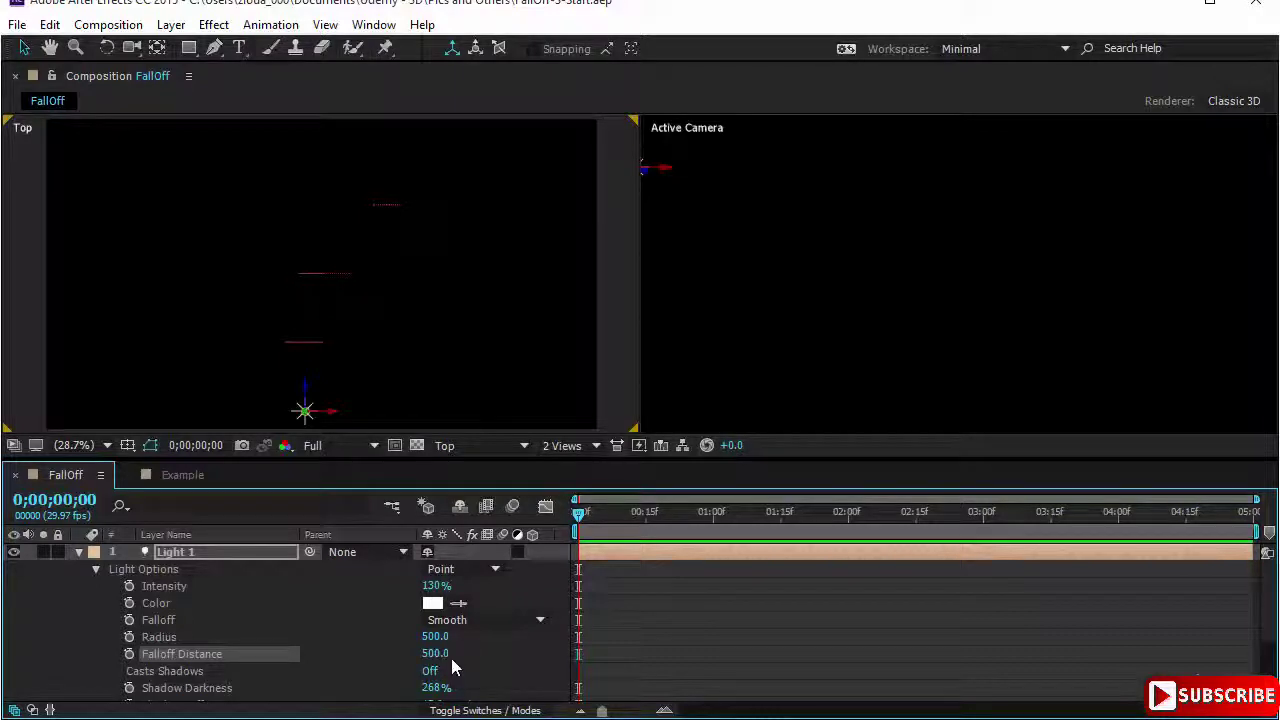
{"action": "left_click", "coordinate": [245, 636]}
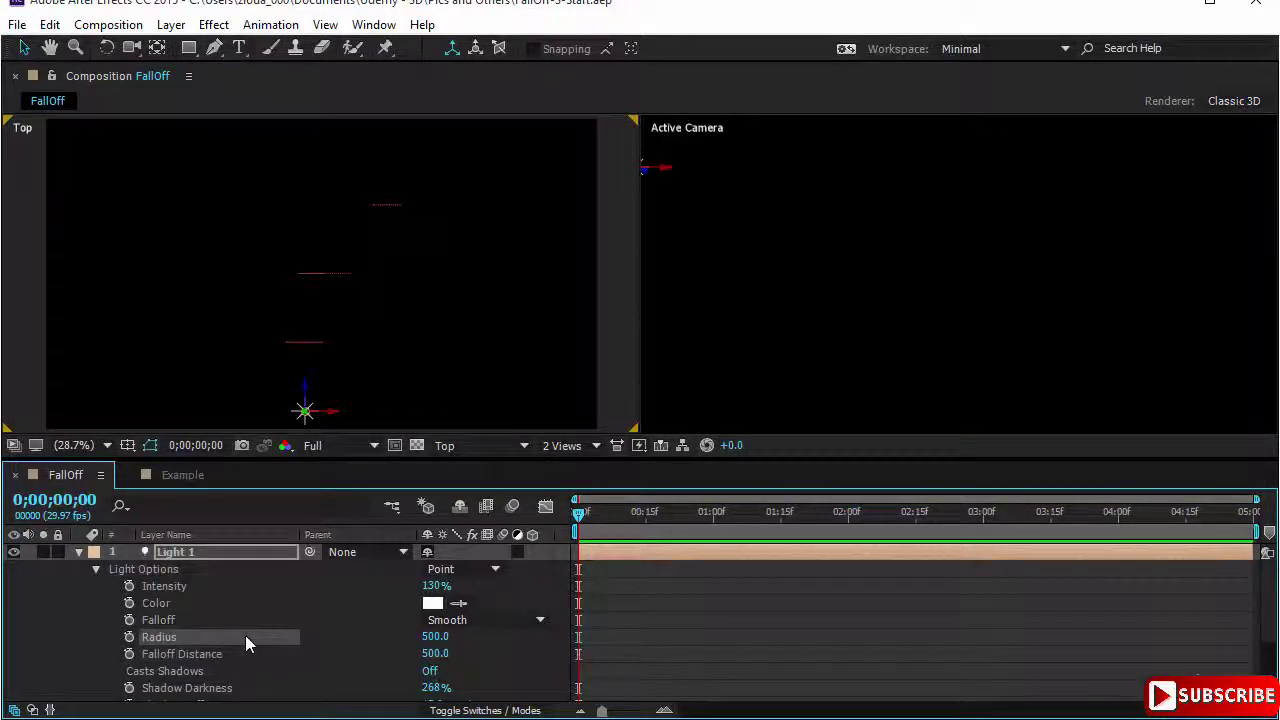
- Try a Radius of 930 and scrub it, then settle Light 1's Radius at 1000
{"action": "left_click", "coordinate": [434, 637]}
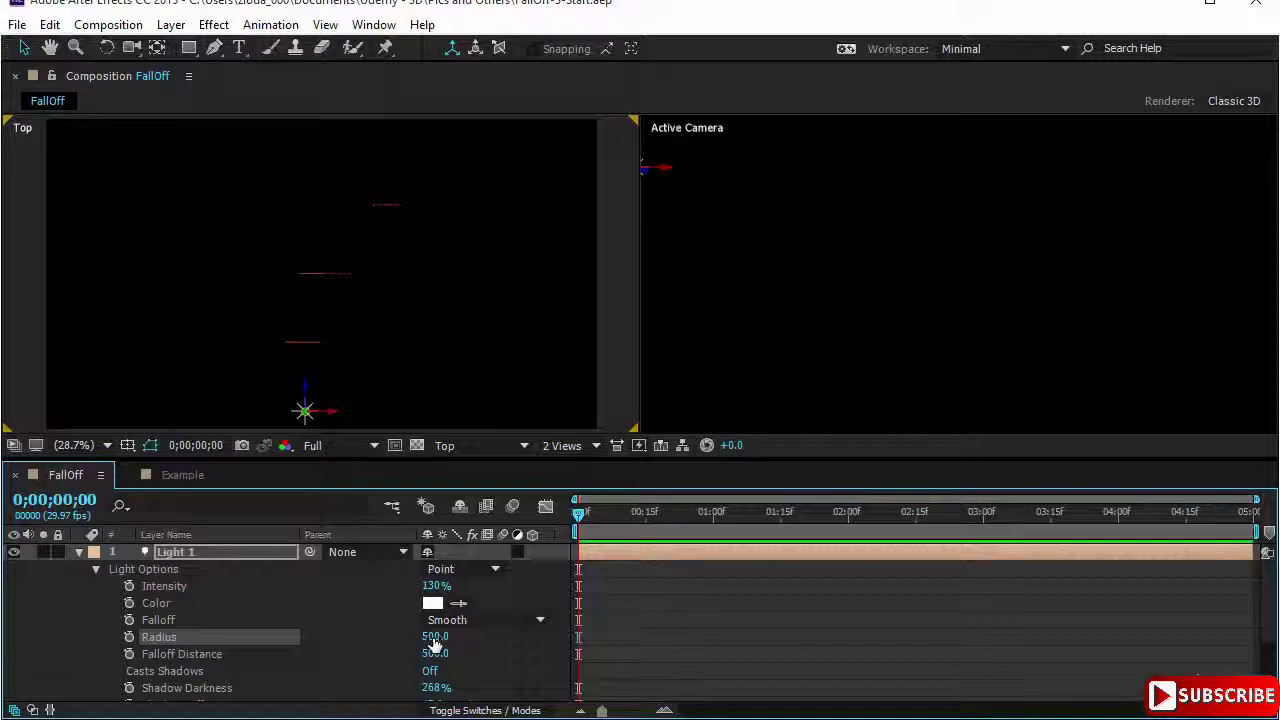
{"action": "type", "text": "930"}
{"action": "key", "text": "Return"}
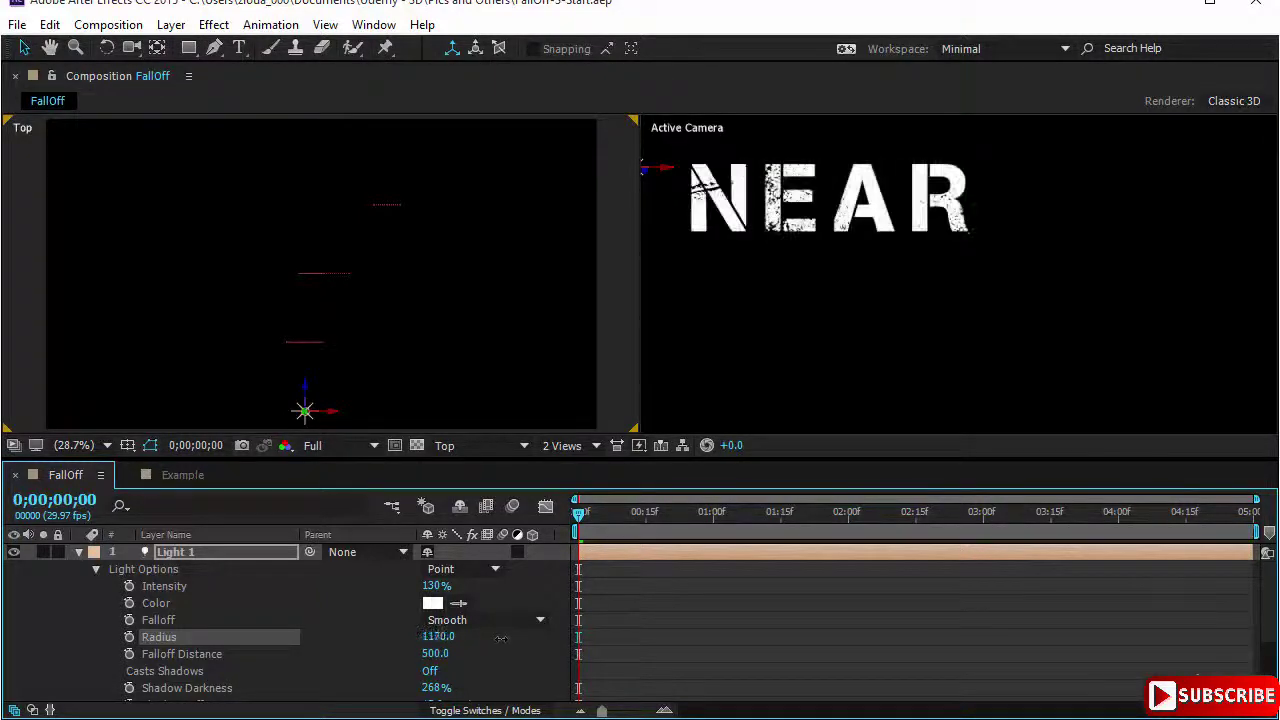
{"action": "left_click_drag", "start_coordinate": [440, 640], "coordinate": [474, 642]}
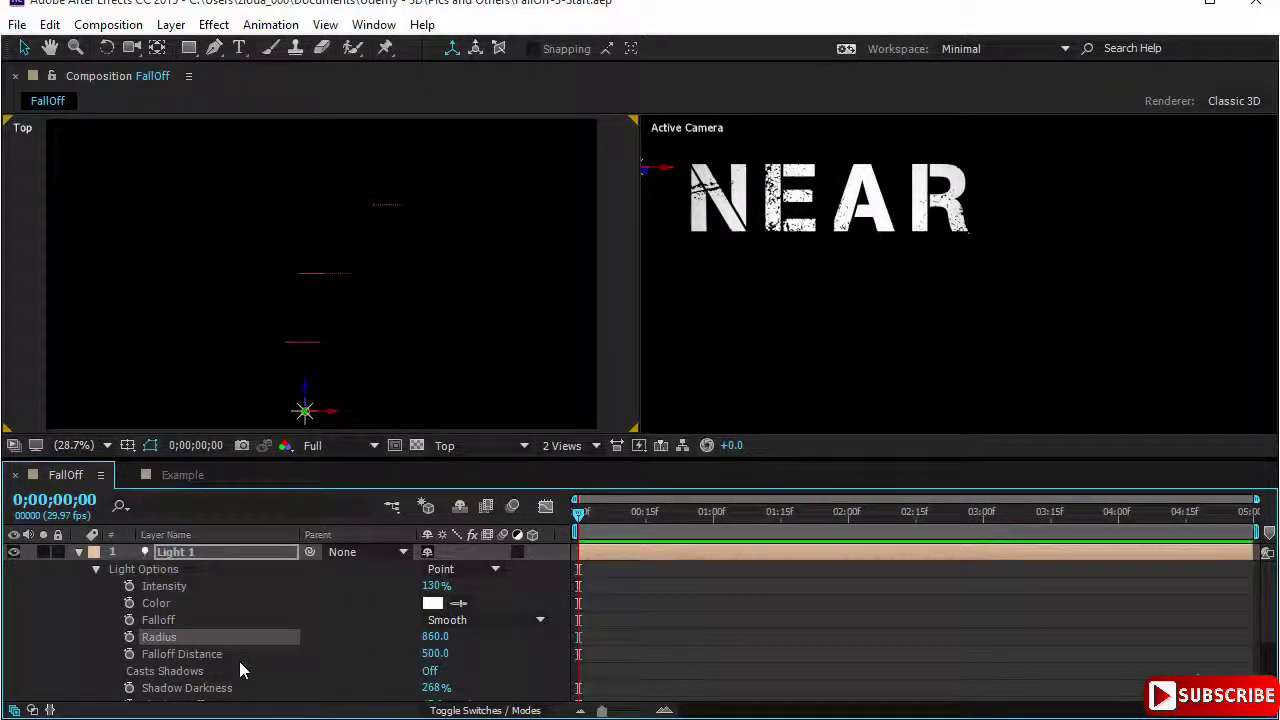
{"action": "left_click", "coordinate": [436, 637]}
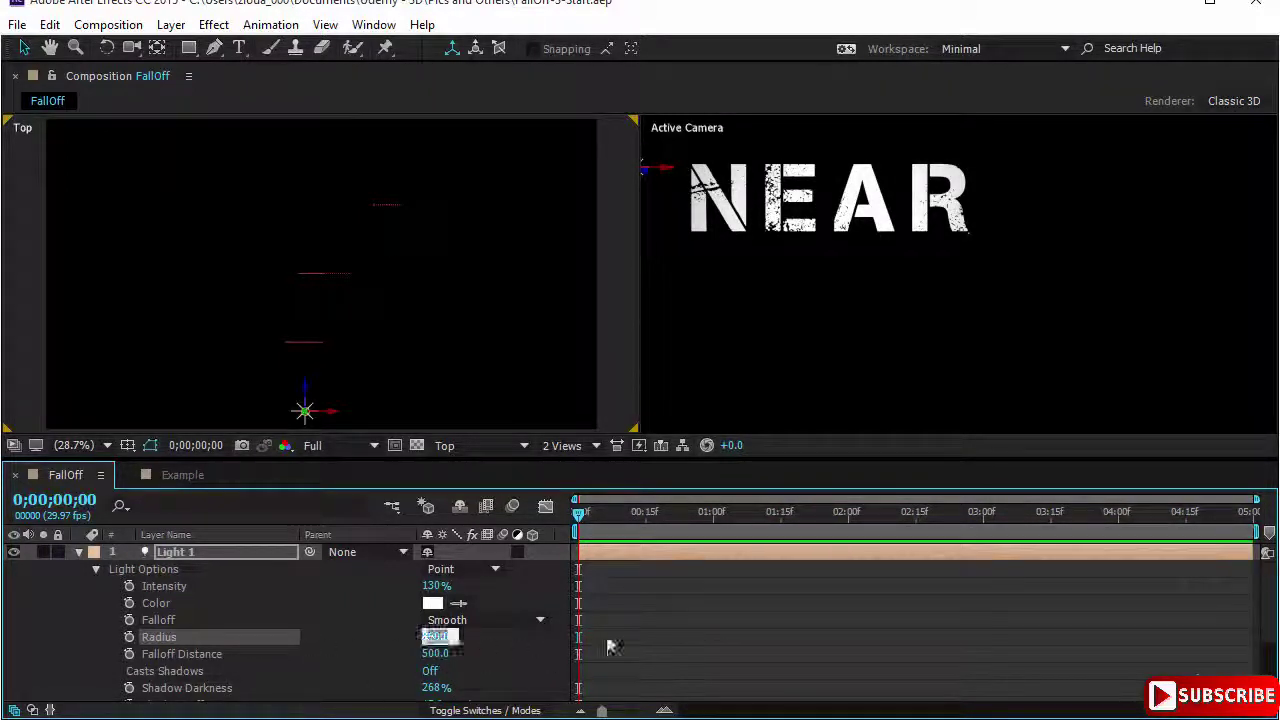
{"action": "type", "text": "1000"}
{"action": "key", "text": "Return"}
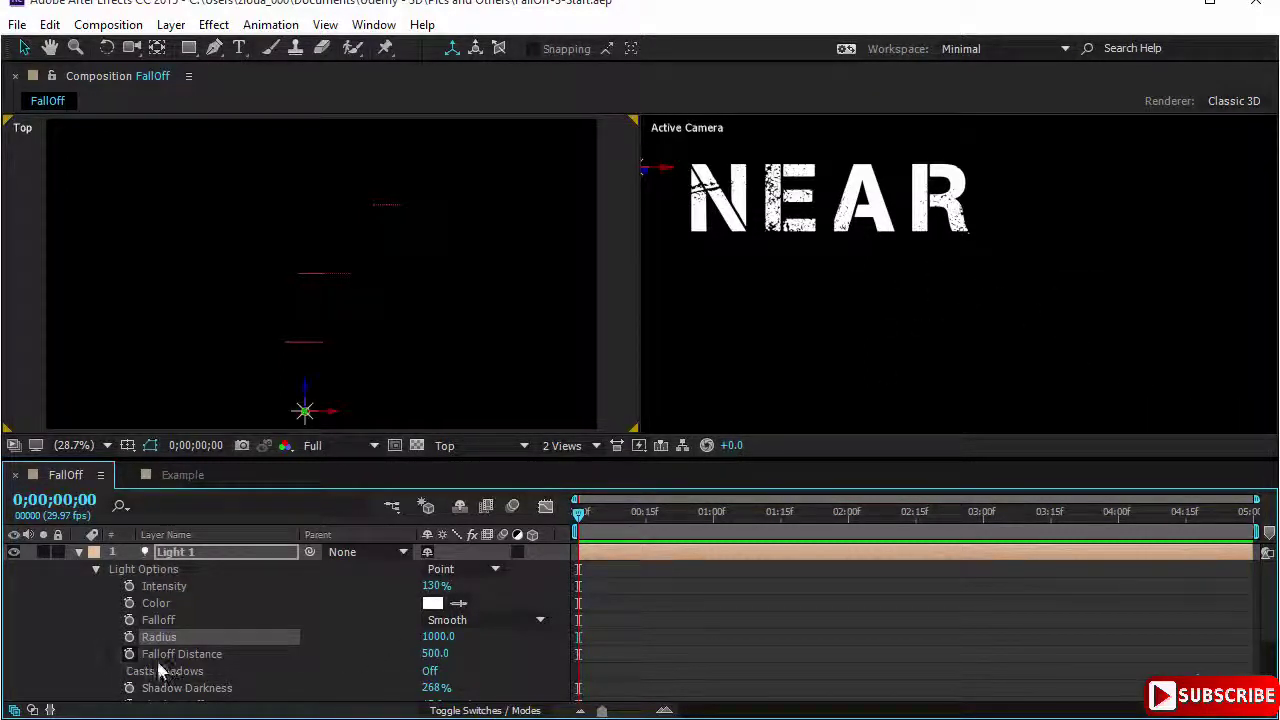
- Set Light 1's Falloff Distance to 2000 and compare it with the Radius row
{"action": "left_click", "coordinate": [434, 656]}
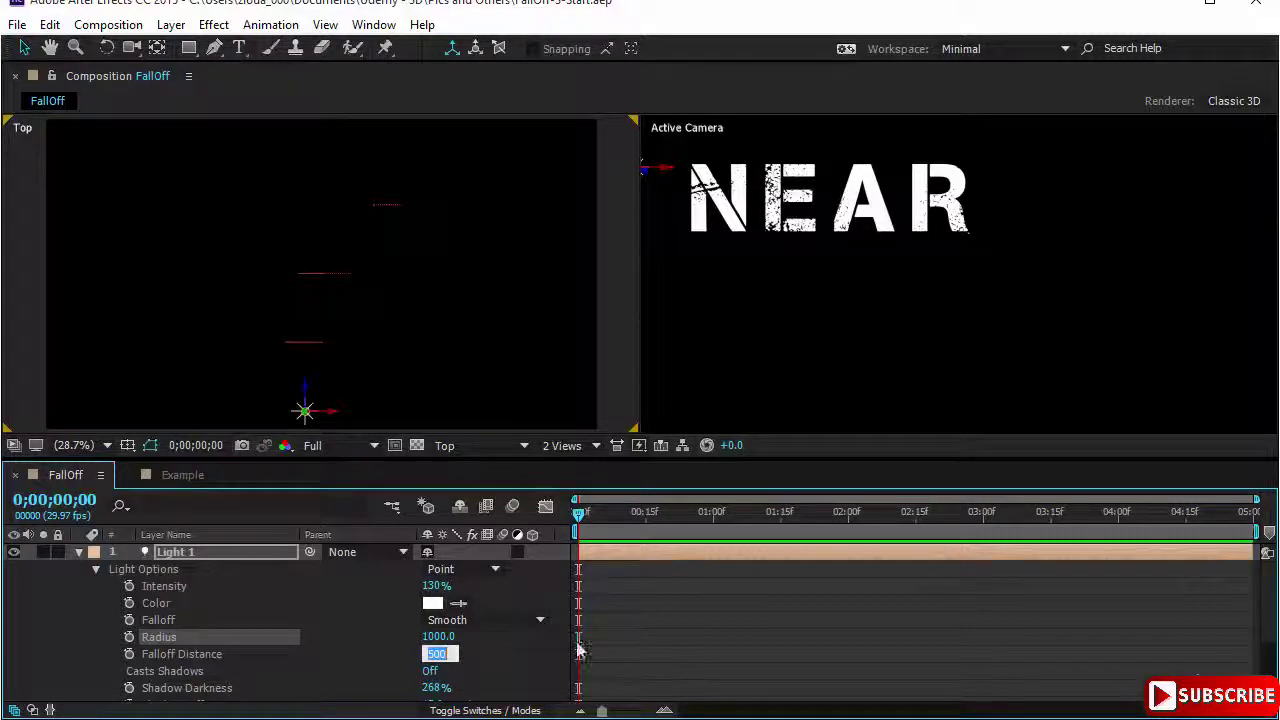
{"action": "type", "text": "2000"}
{"action": "key", "text": "Return"}
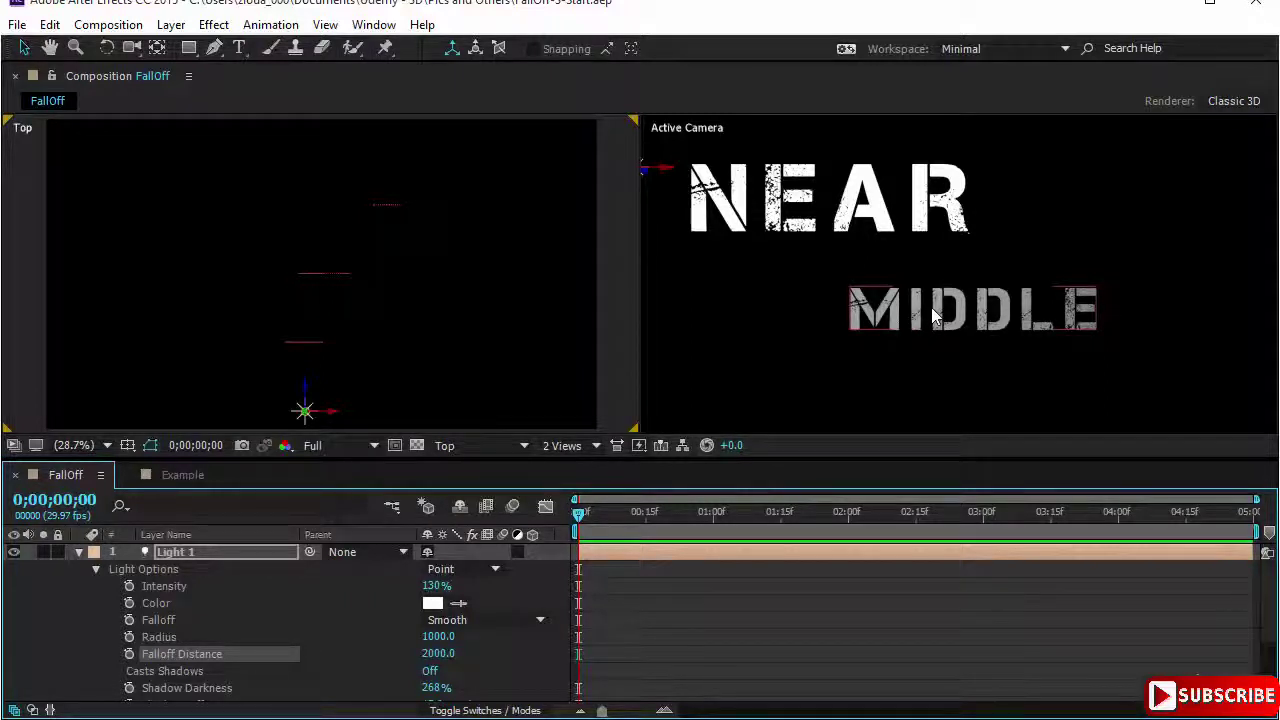
{"action": "left_click", "coordinate": [218, 642]}
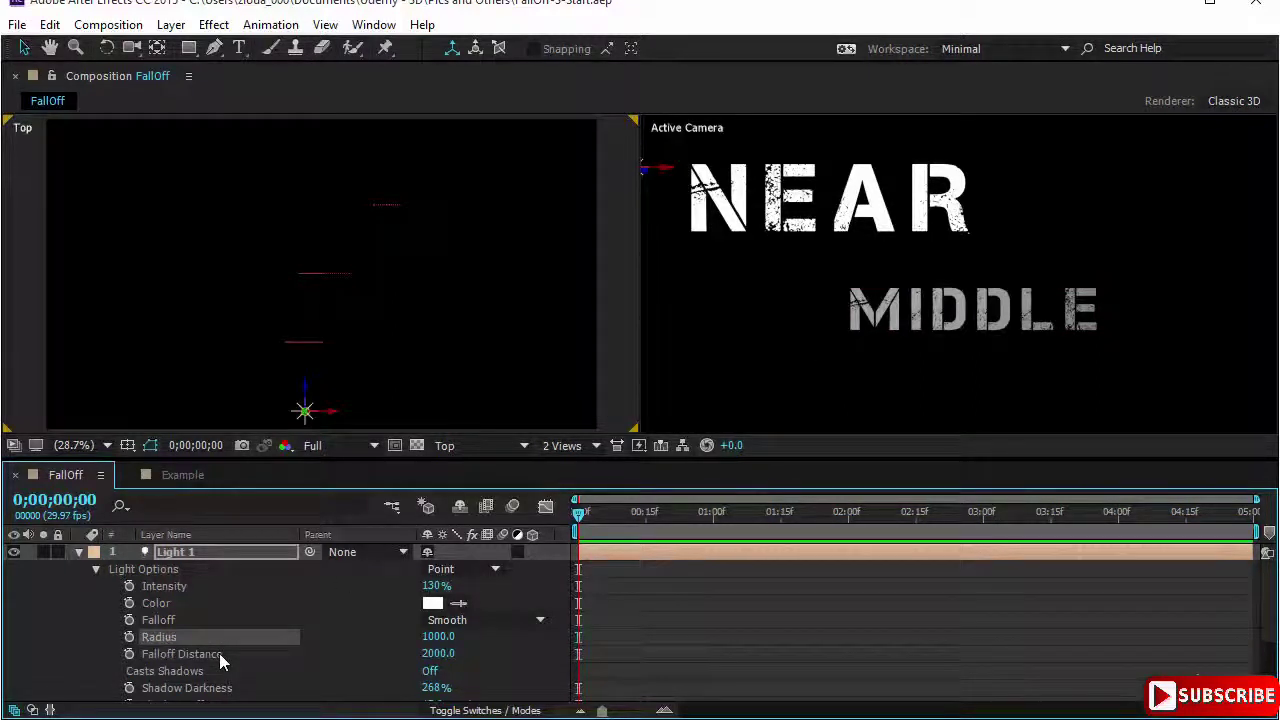
{"action": "left_click", "coordinate": [219, 653]}
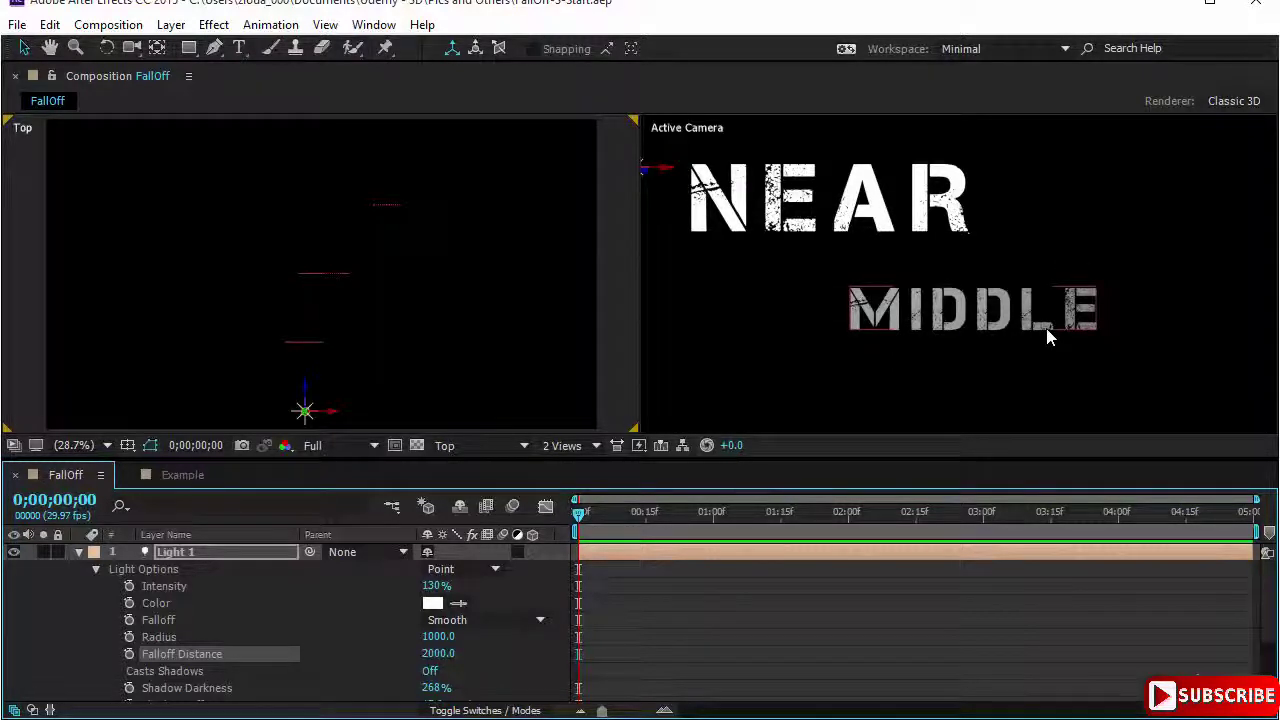
- Raise Light 1's Falloff Distance to 3000 and check the FAR text layer
{"action": "left_click", "coordinate": [437, 653]}
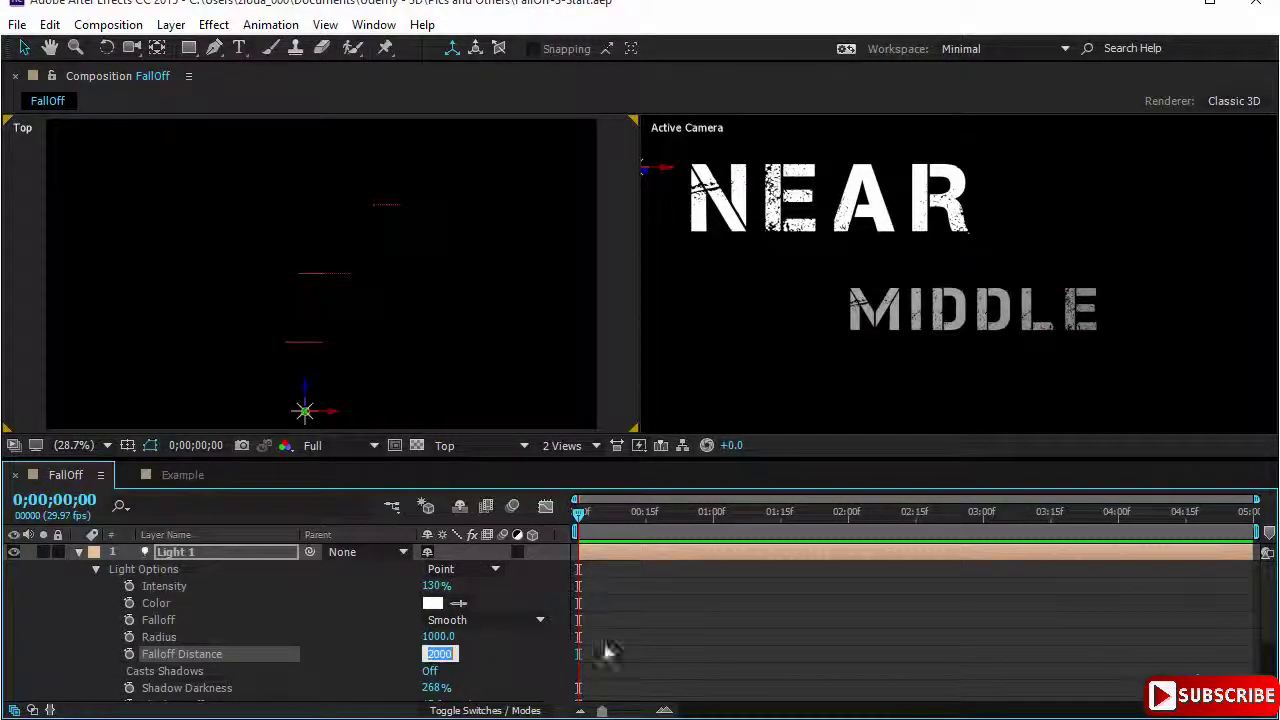
{"action": "type", "text": "3000"}
{"action": "key", "text": "Return"}
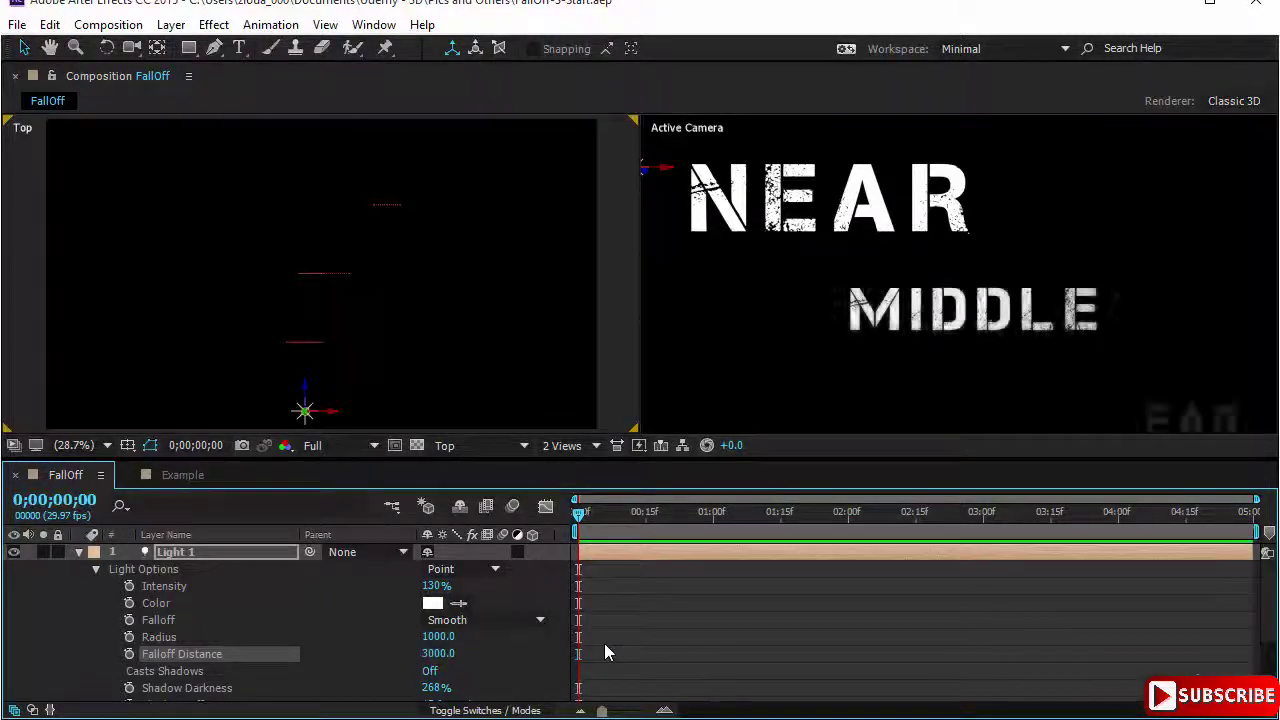
{"action": "left_click", "coordinate": [1209, 416]}
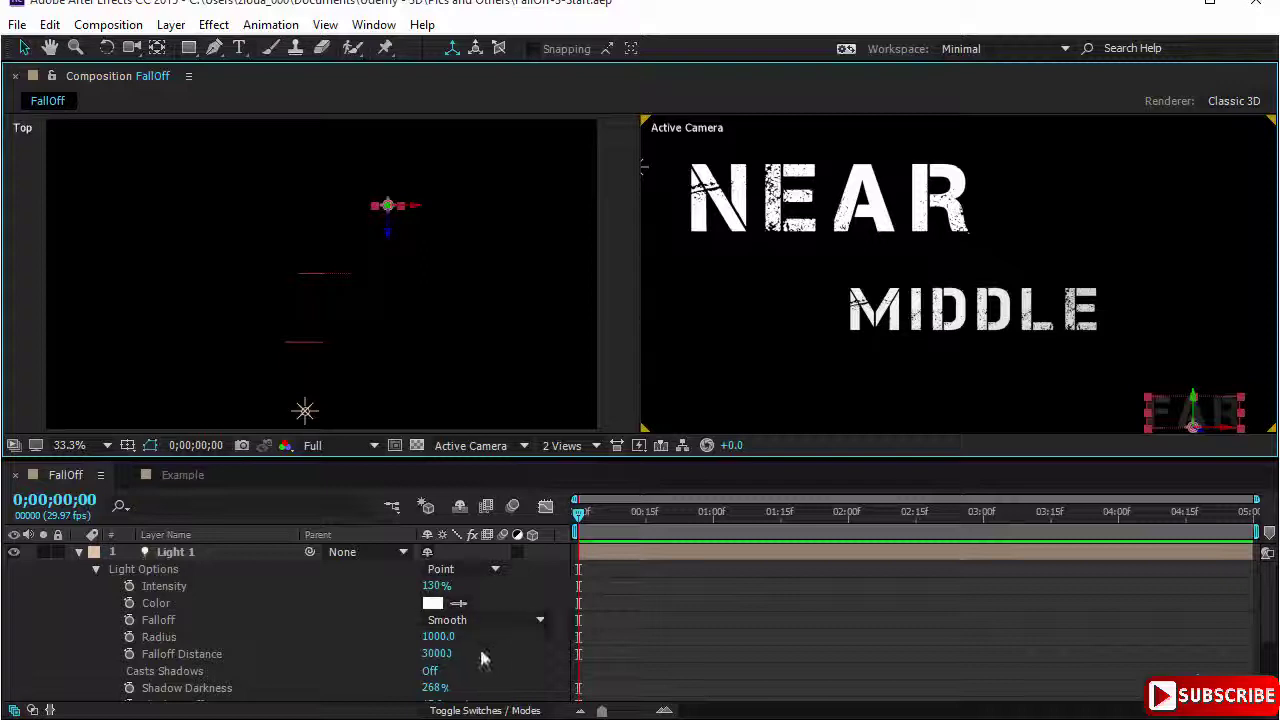
{"action": "left_click", "coordinate": [242, 656]}
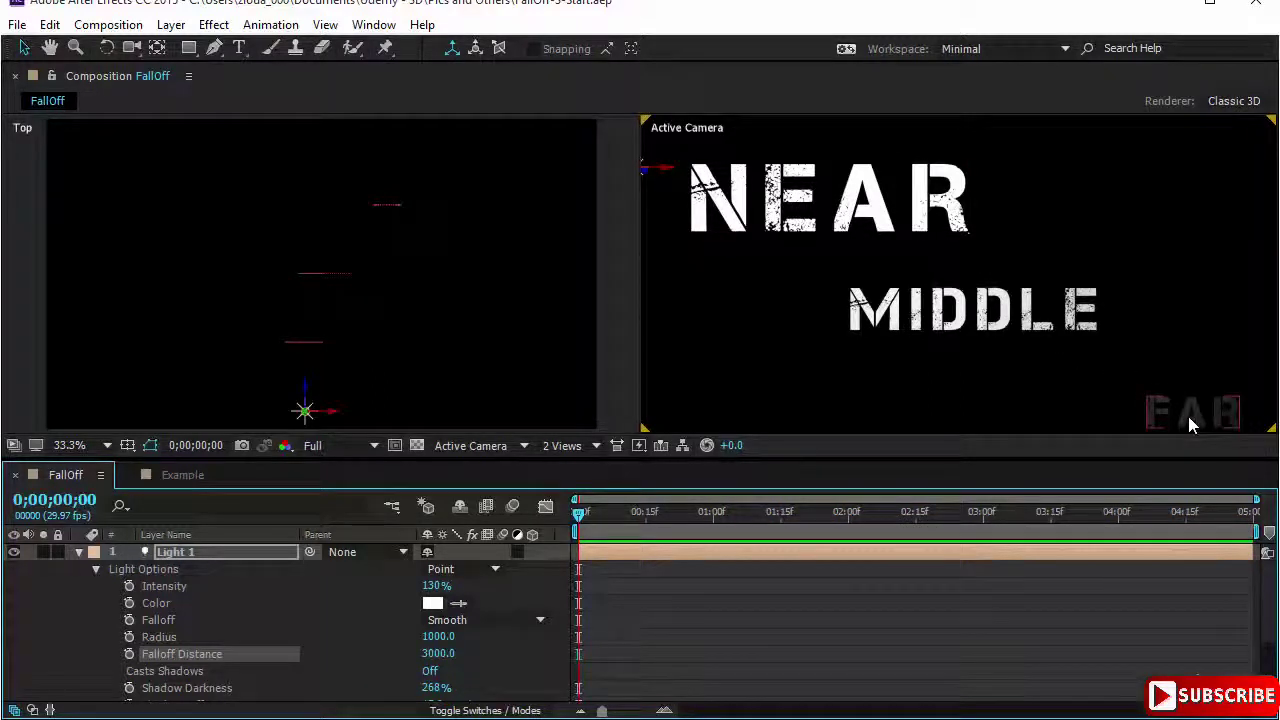
- Drag Light 1 to the right in the Top view so FAR brightens
{"action": "left_click", "coordinate": [330, 380]}
{"action": "left_click", "coordinate": [160, 637]}
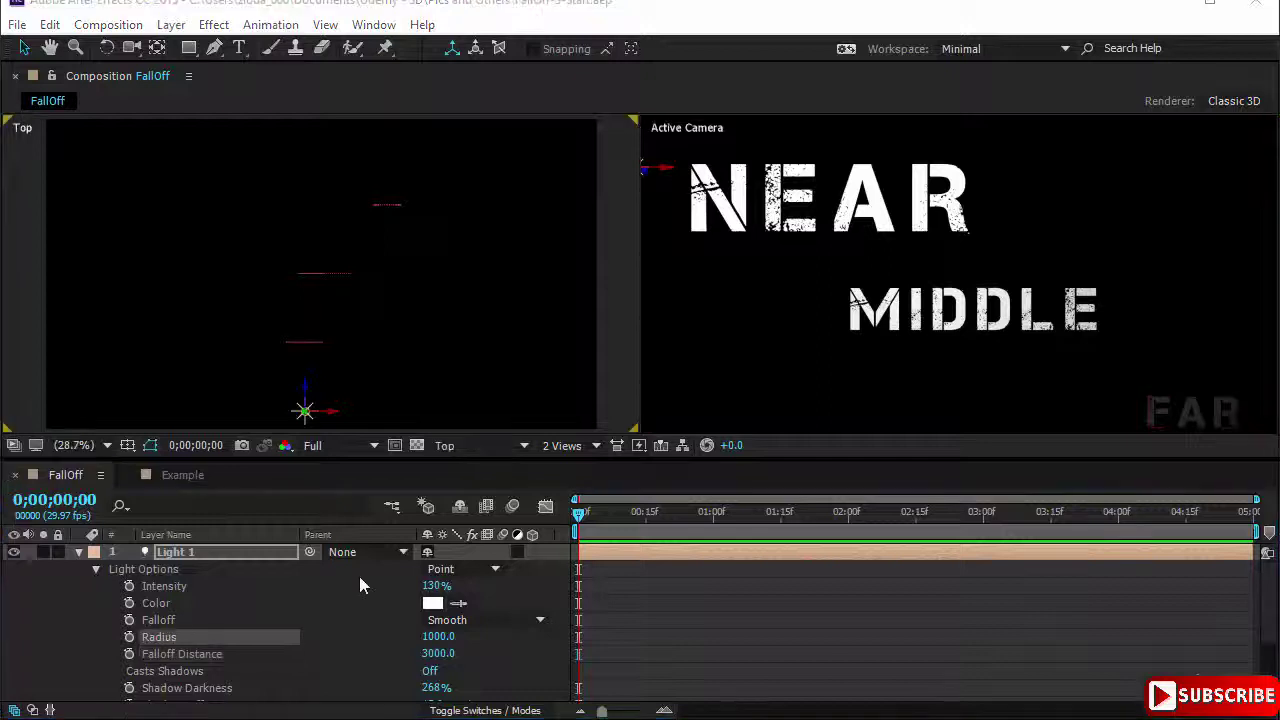
{"action": "left_click", "coordinate": [207, 653]}
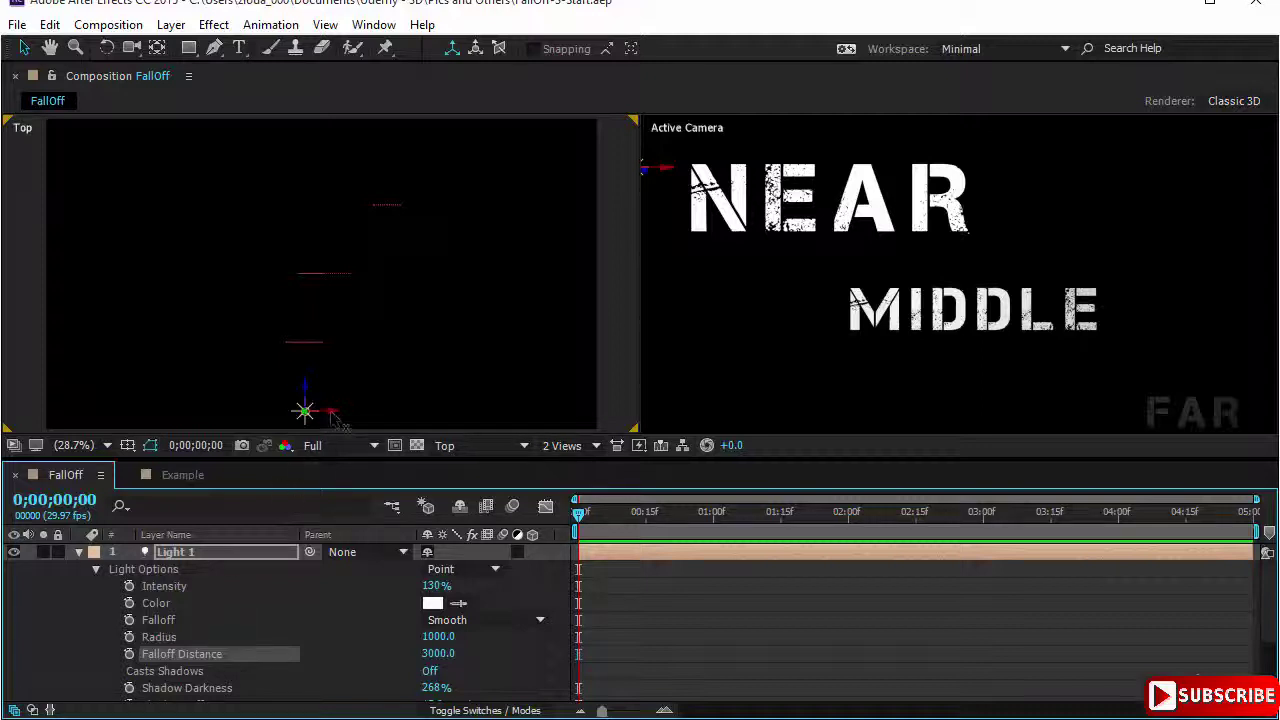
{"action": "left_click_drag", "start_coordinate": [340, 418], "coordinate": [442, 420]}
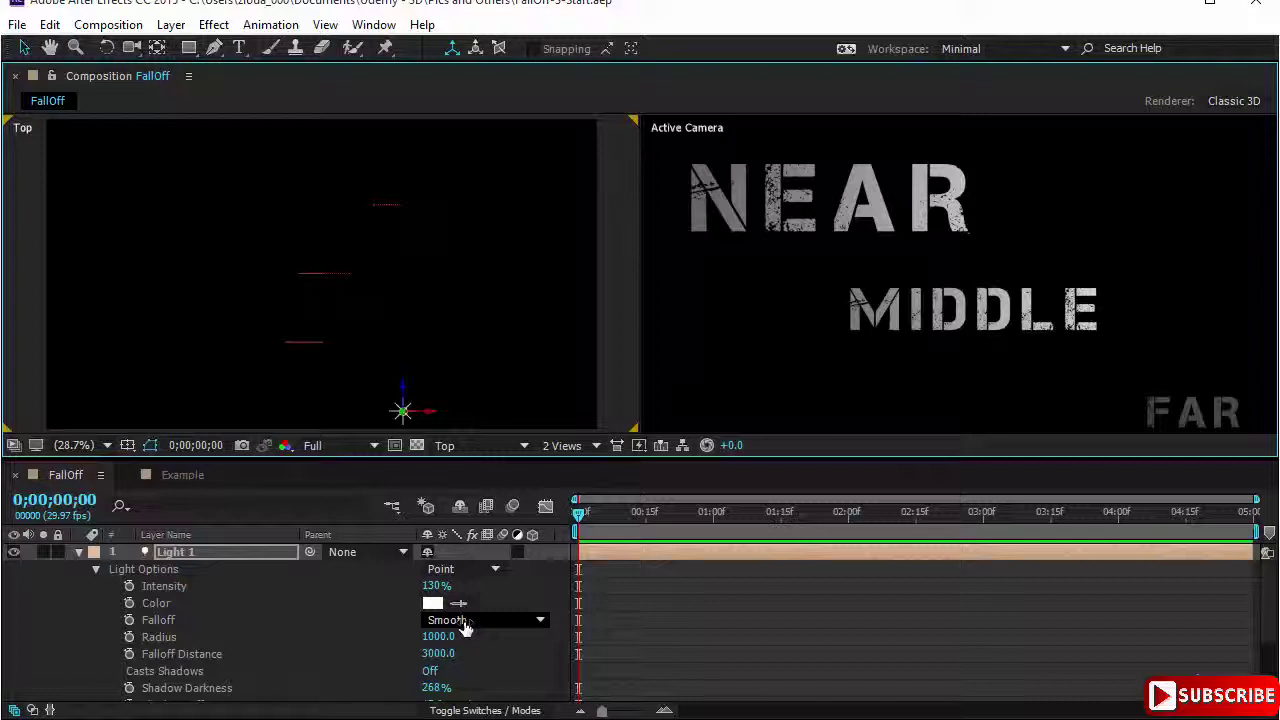
- In the Example comp, inspect the lights, delete First Light 4 and hide First Light 3
{"action": "left_click", "coordinate": [194, 475]}
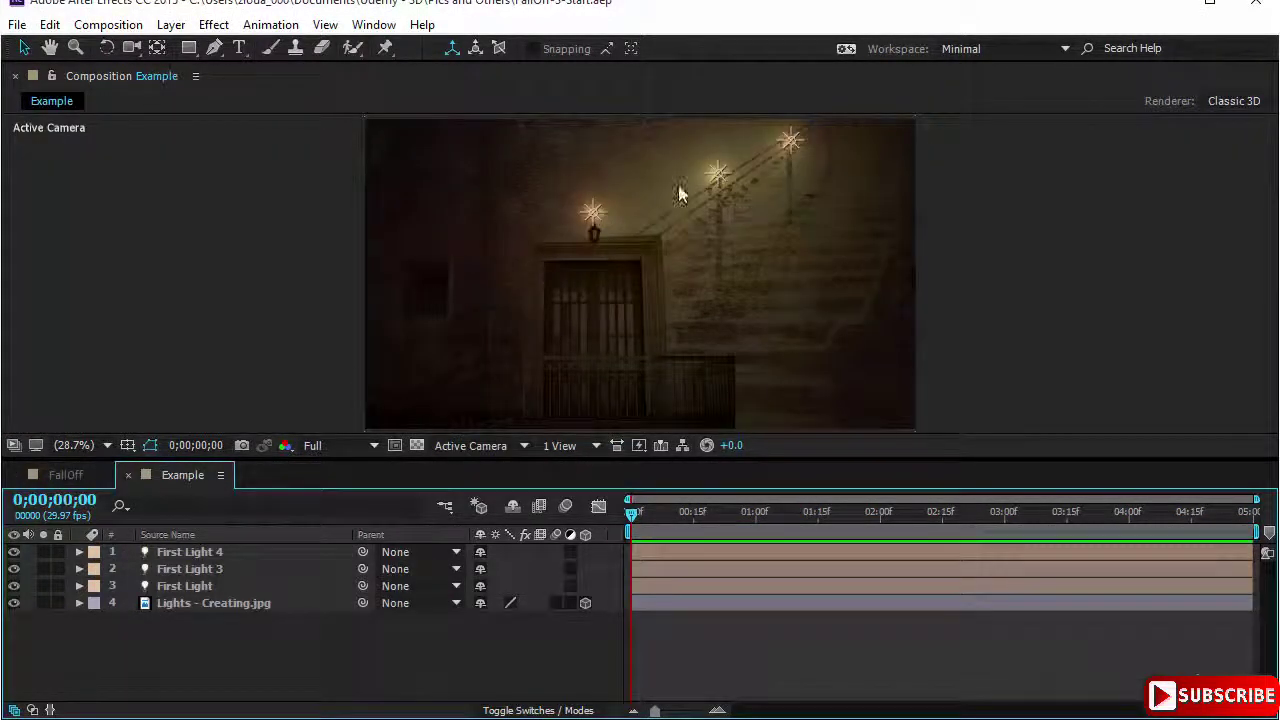
{"action": "left_click", "coordinate": [593, 213]}
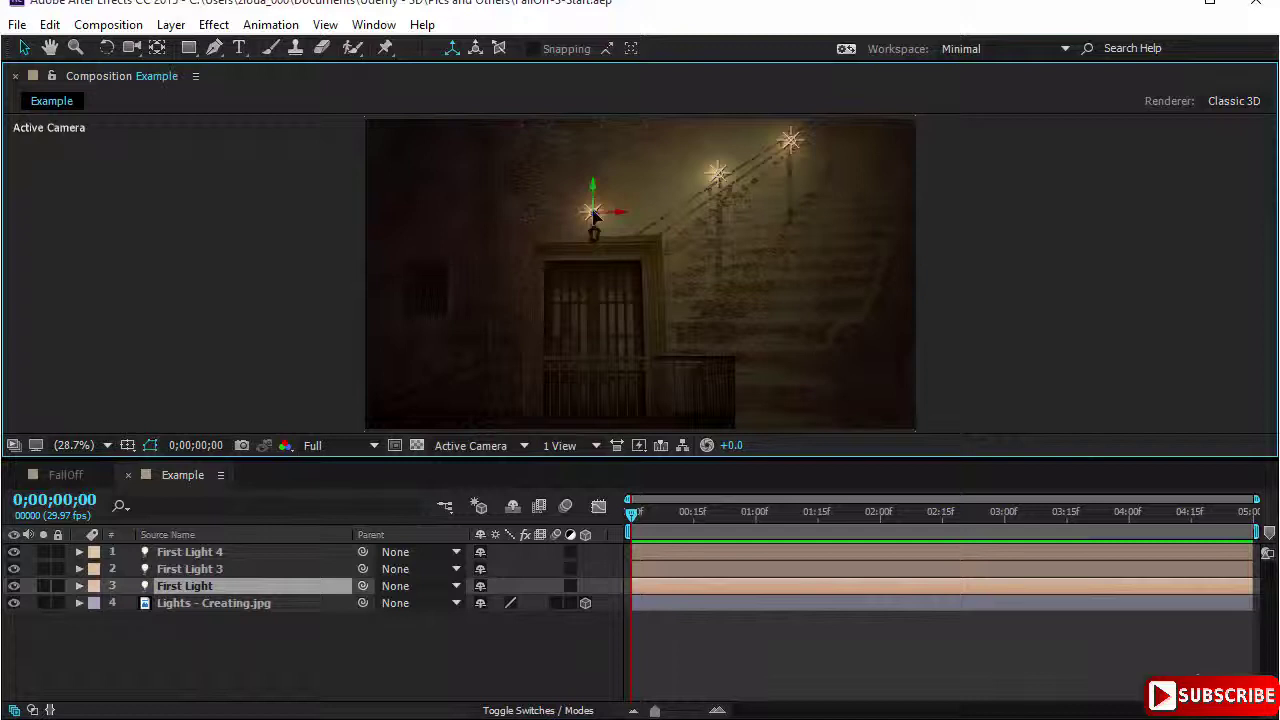
{"action": "left_click", "coordinate": [716, 175]}
{"action": "left_click", "coordinate": [250, 568]}
{"action": "left_click", "coordinate": [247, 551]}
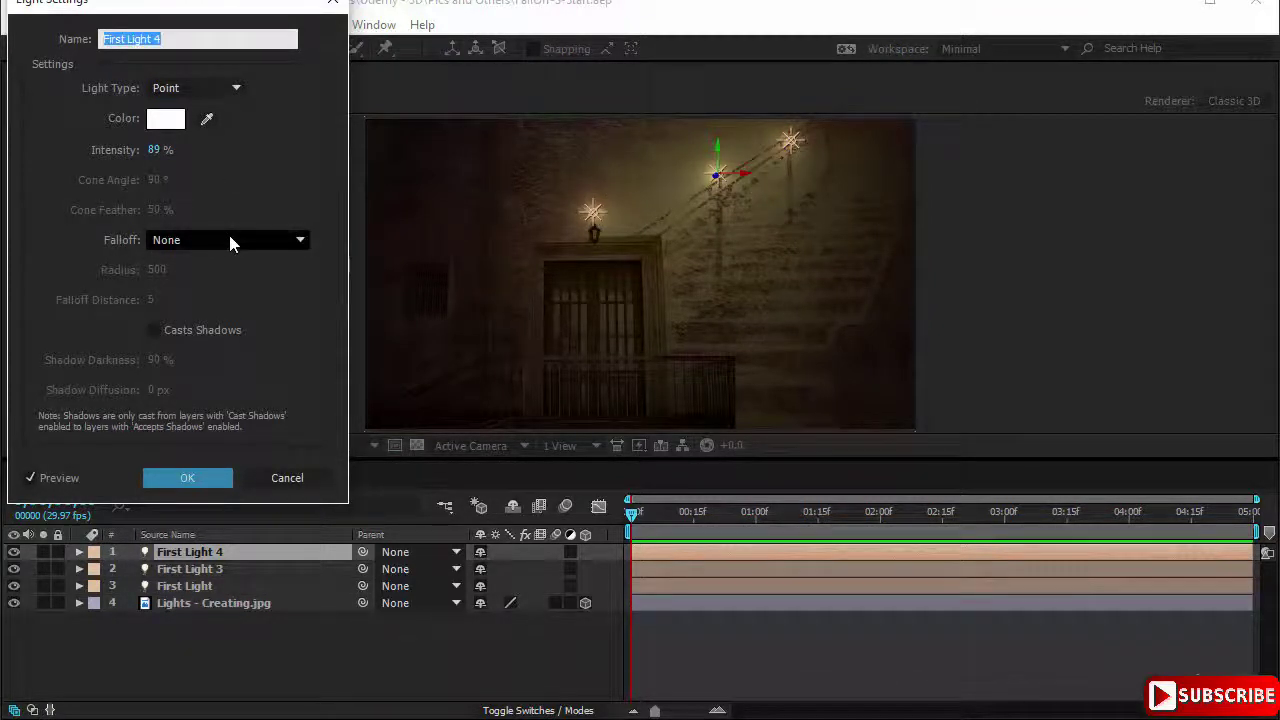
{"action": "left_click", "coordinate": [187, 477]}
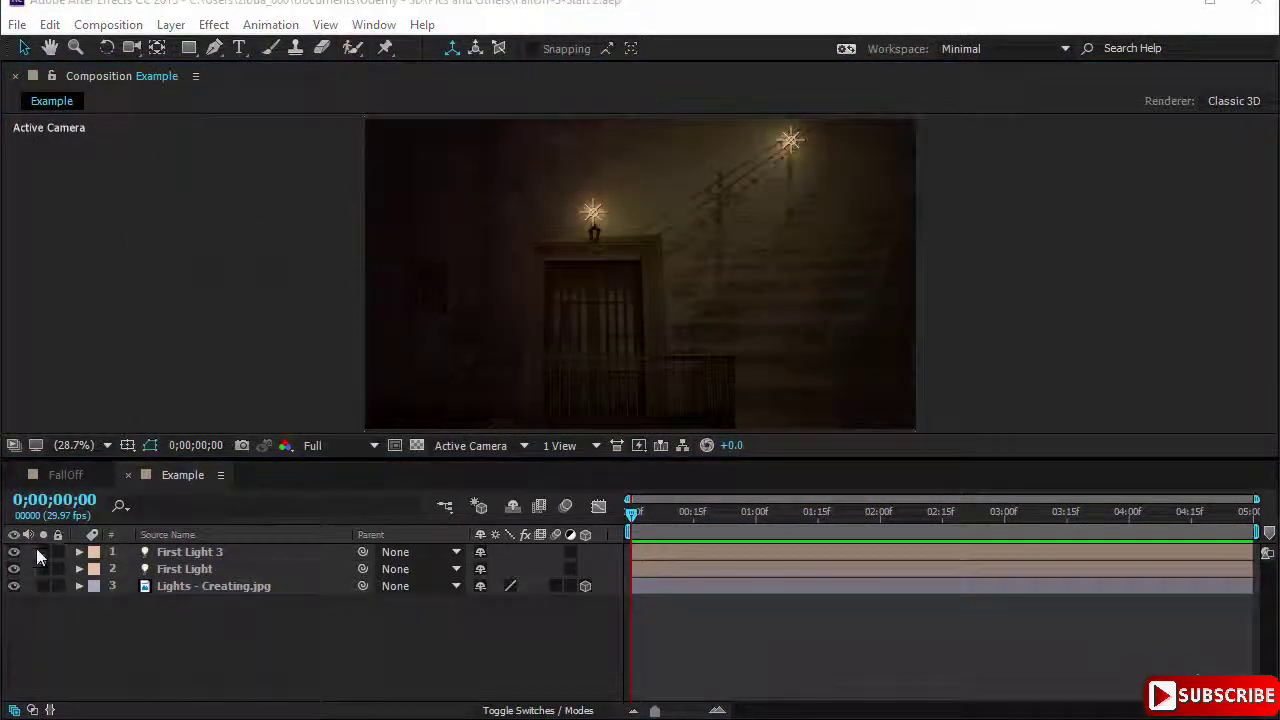
{"action": "left_click", "coordinate": [13, 552]}
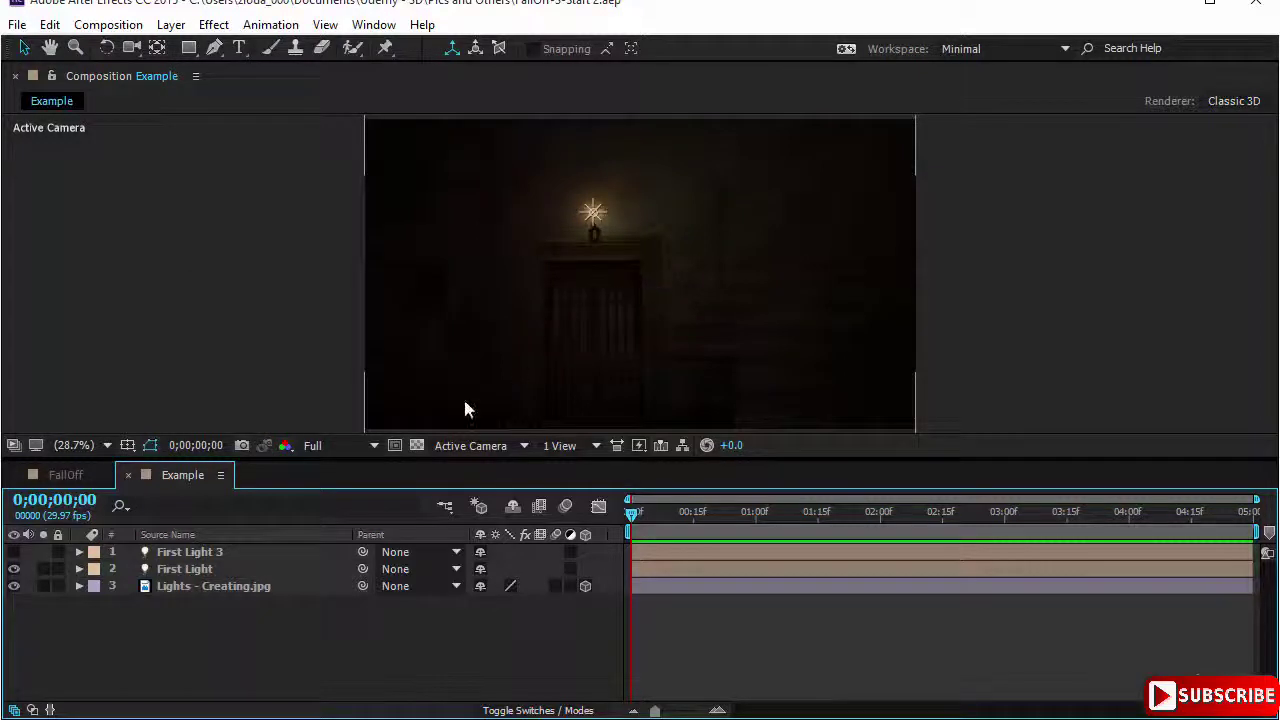
- Set First Light to 130% intensity with Inverse Square Clamped falloff in its light settings
{"action": "left_click", "coordinate": [239, 571]}
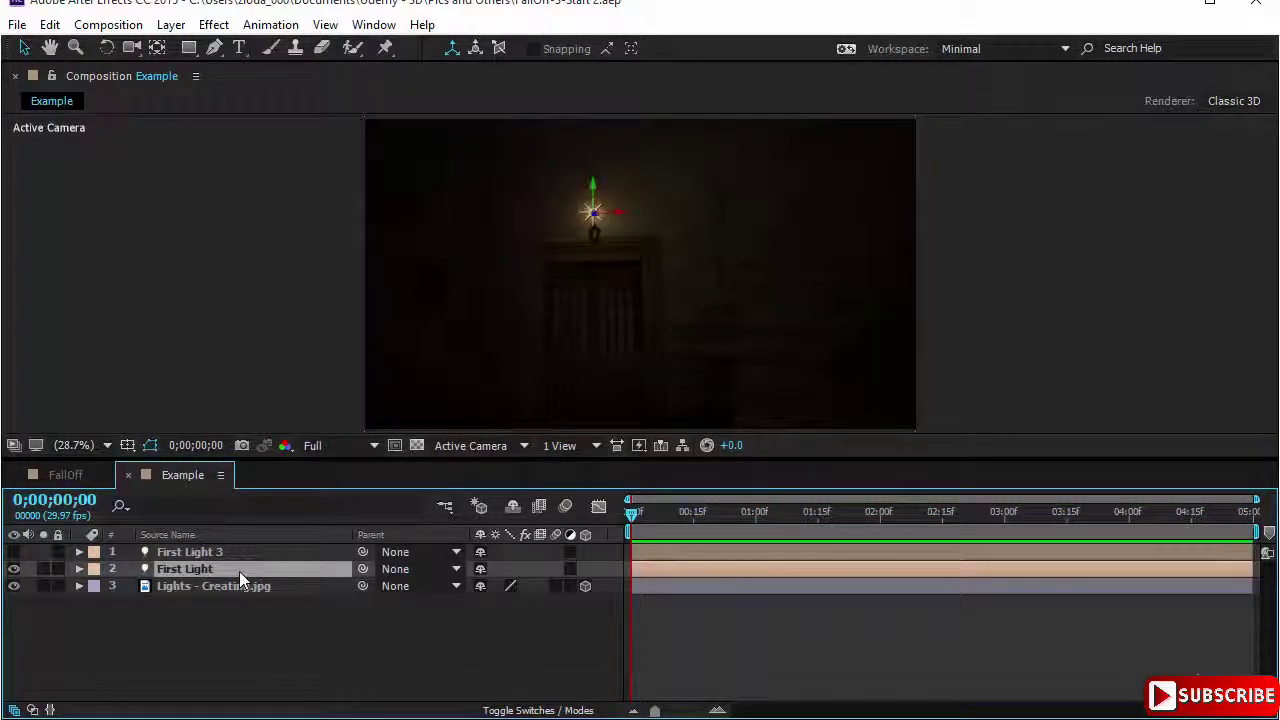
{"action": "double_click", "coordinate": [239, 571]}
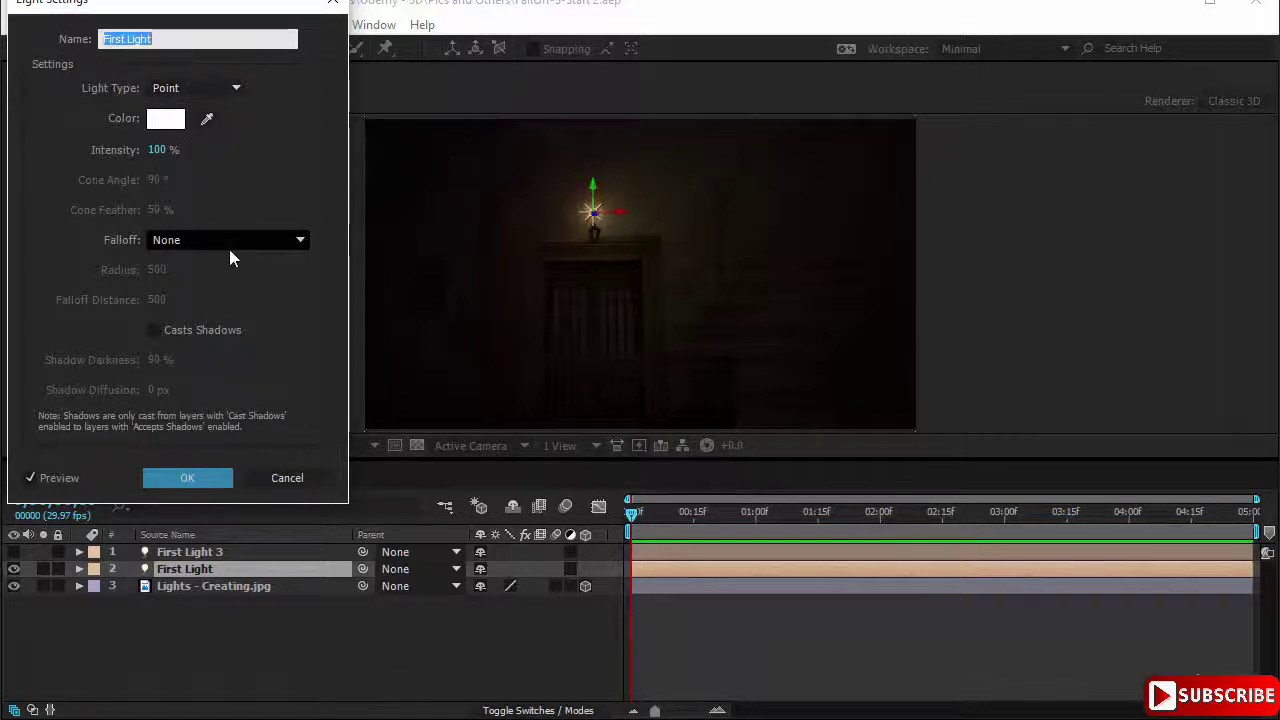
{"action": "left_click", "coordinate": [158, 150]}
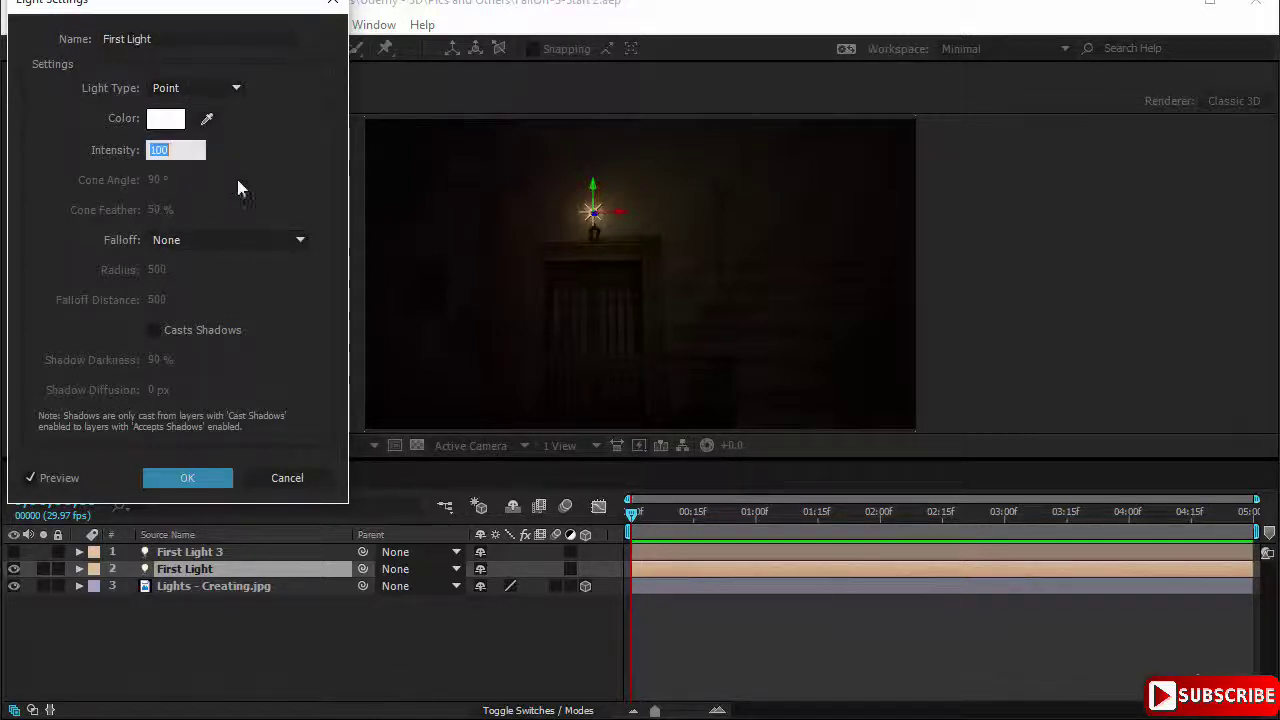
{"action": "type", "text": "130"}
{"action": "left_click", "coordinate": [222, 242]}
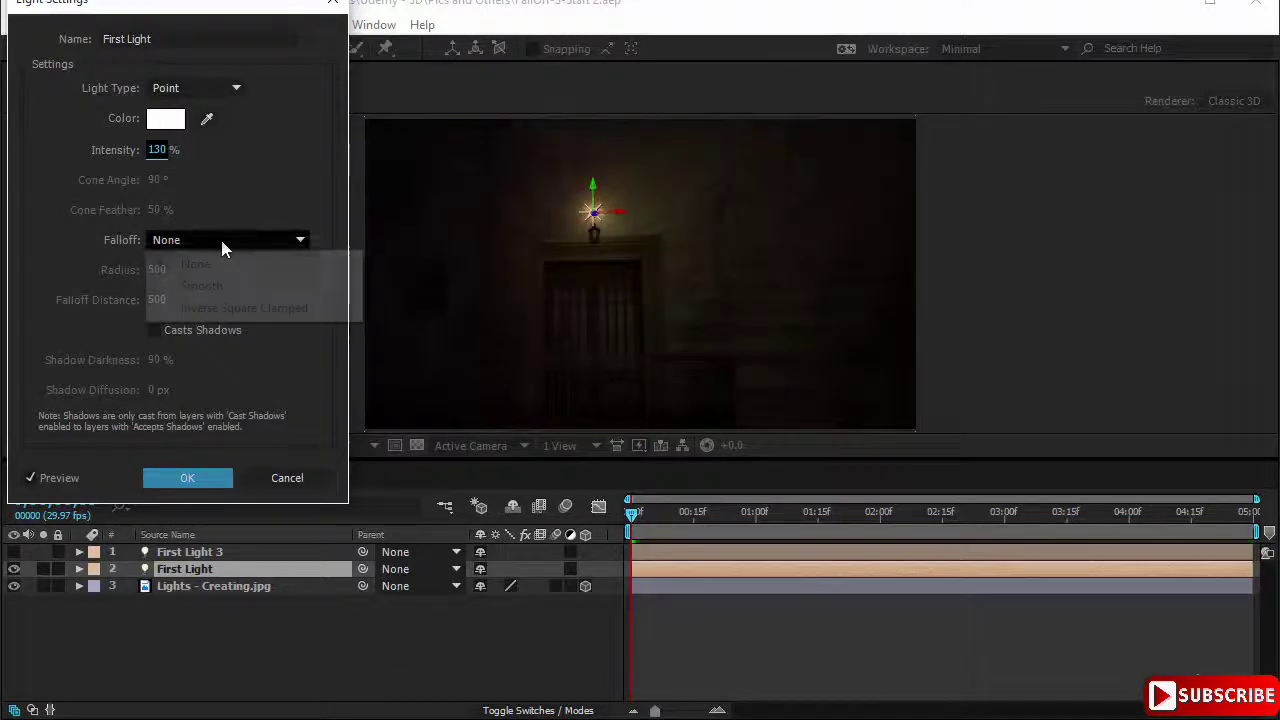
{"action": "left_click", "coordinate": [236, 312]}
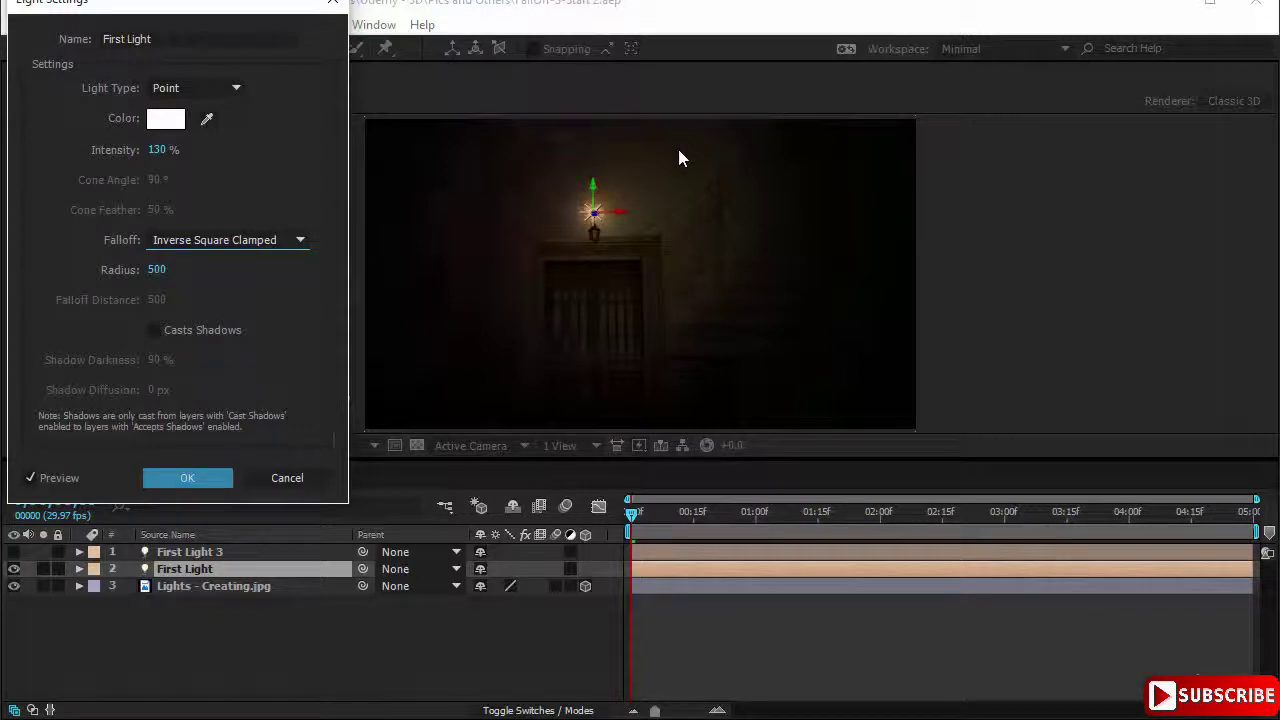
{"action": "left_click", "coordinate": [196, 484]}
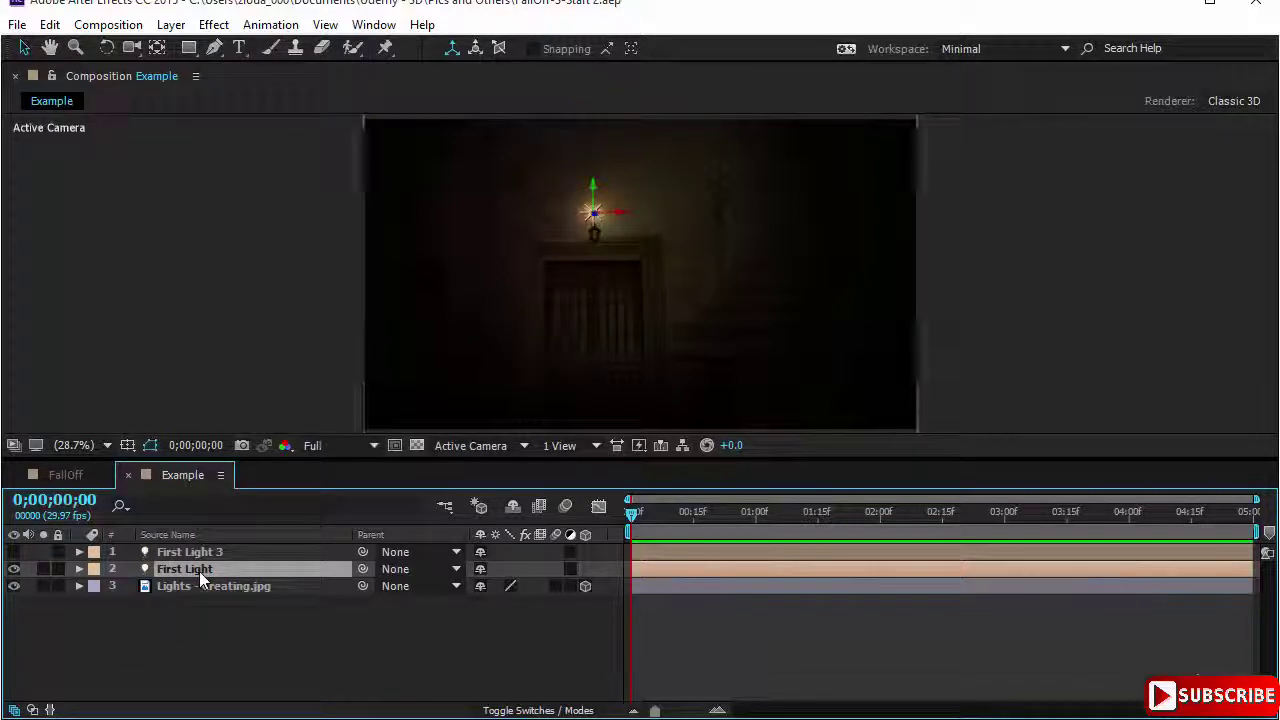
- In First Light's Light Options, scrub Radius up to 880, then back down to 480
{"action": "left_click", "coordinate": [80, 569]}
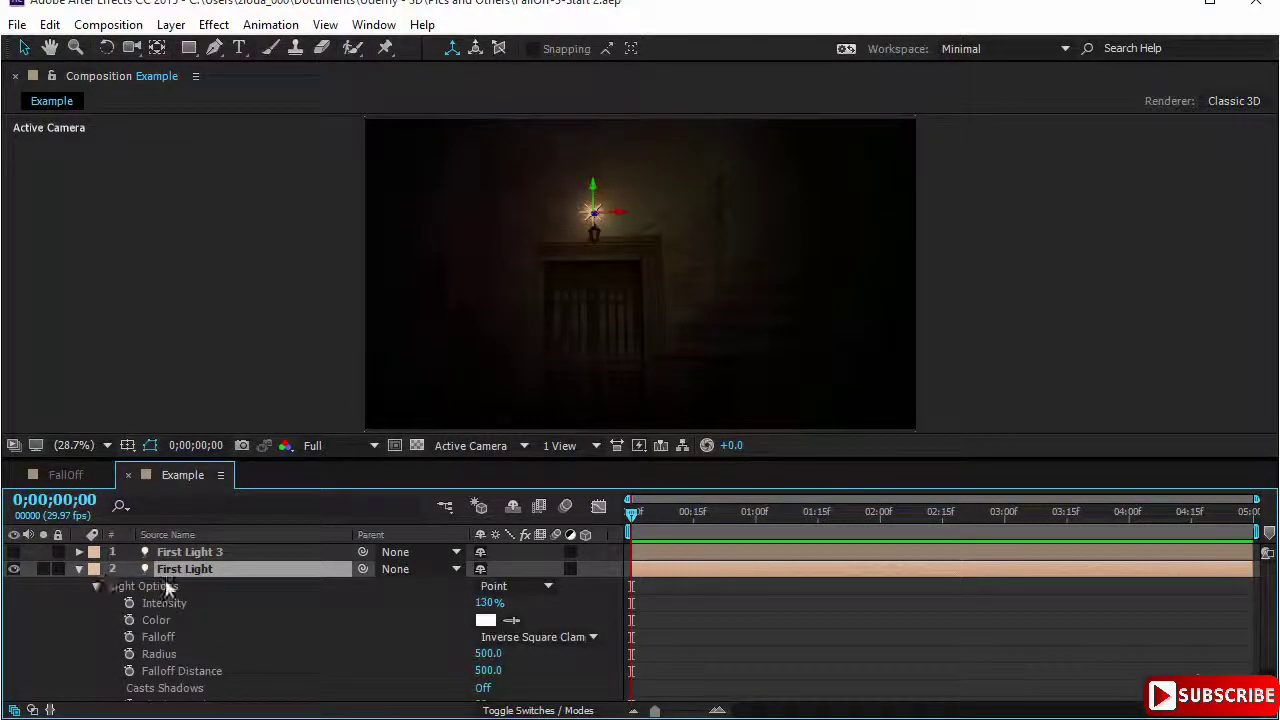
{"action": "scroll", "coordinate": [324, 648], "scroll_direction": "down", "scroll_amount": 3}
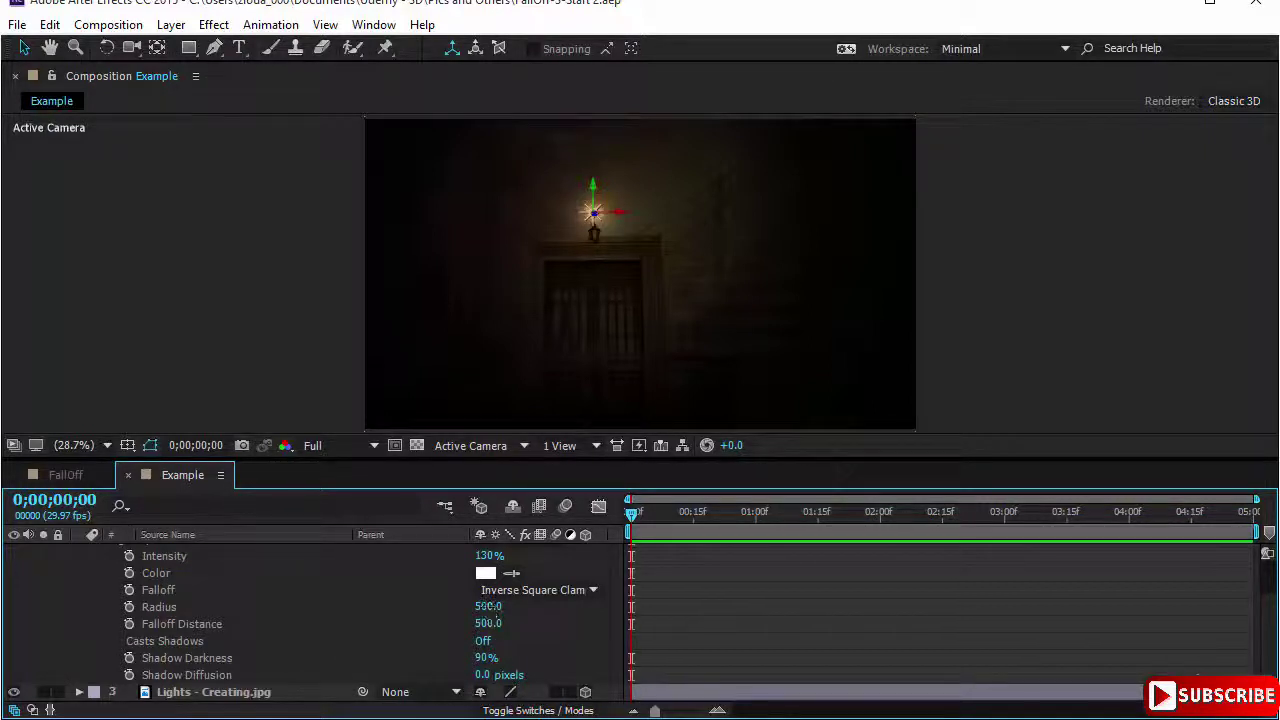
{"action": "left_click_drag", "start_coordinate": [488, 606], "coordinate": [543, 592]}
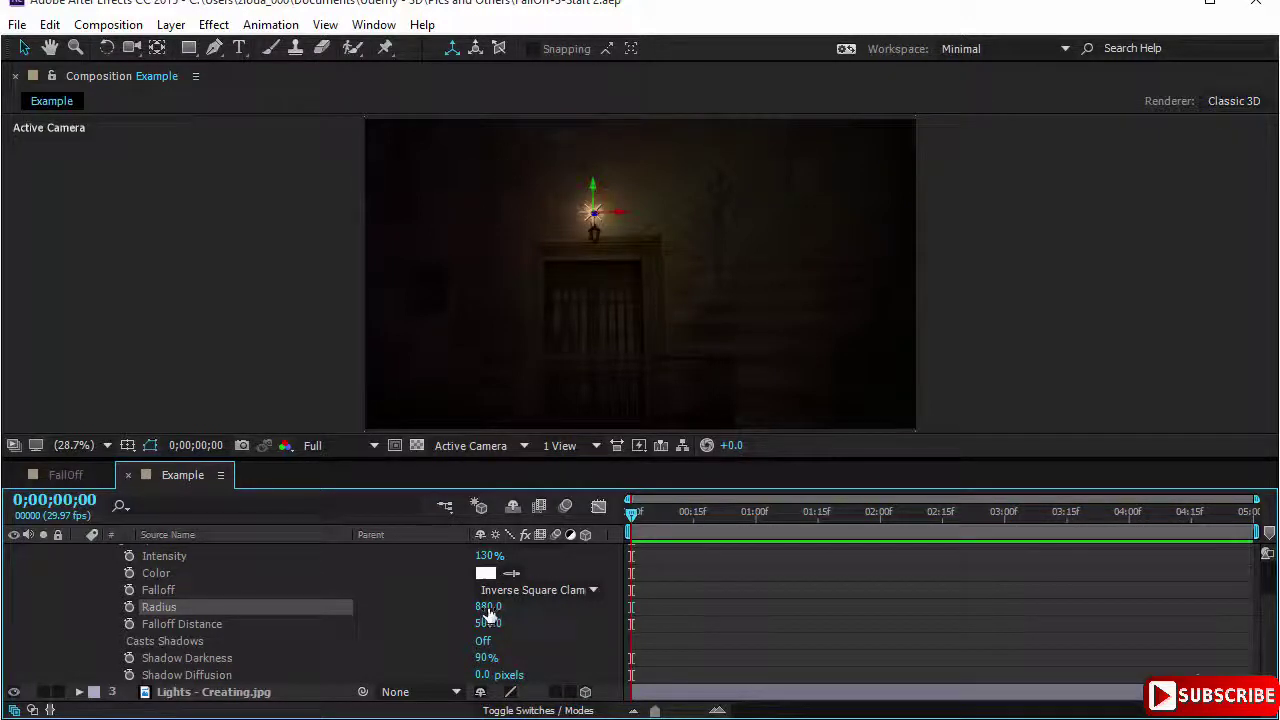
{"action": "left_click_drag", "start_coordinate": [488, 606], "coordinate": [428, 606]}
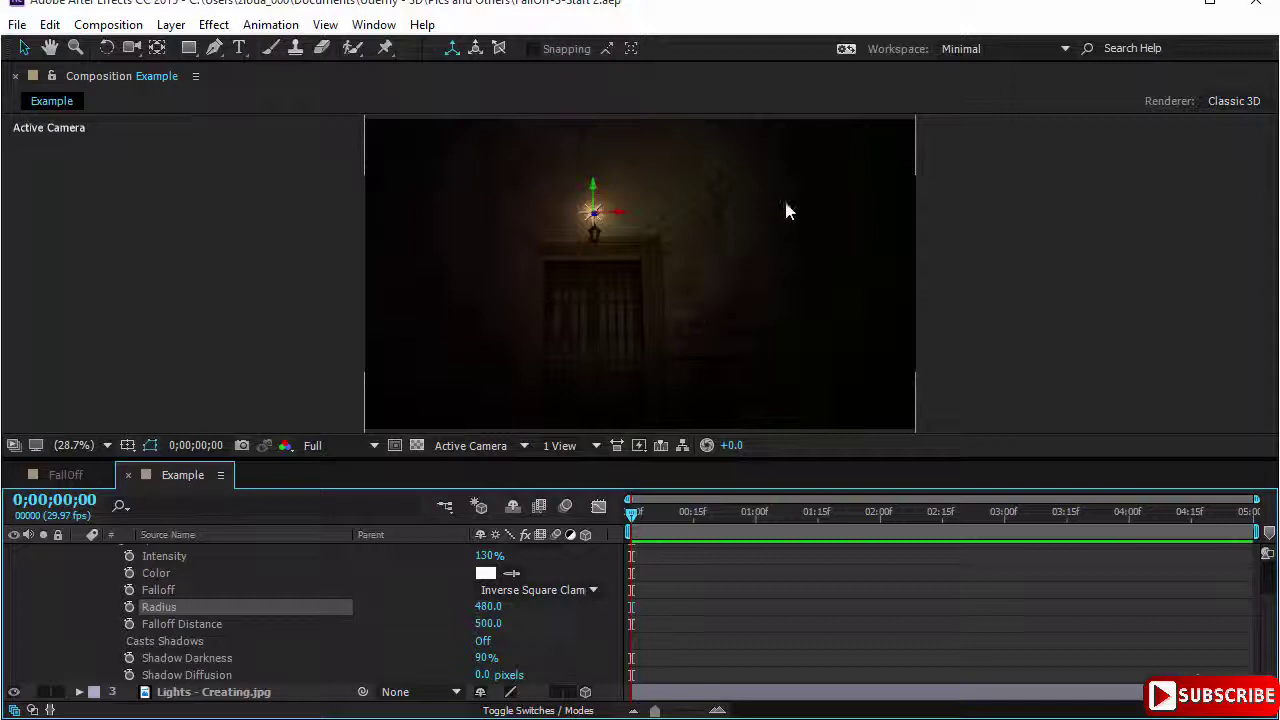
- Switch First Light's falloff to Smooth and set Falloff Distance to 0
{"action": "left_click", "coordinate": [585, 592]}
{"action": "left_click", "coordinate": [563, 634]}
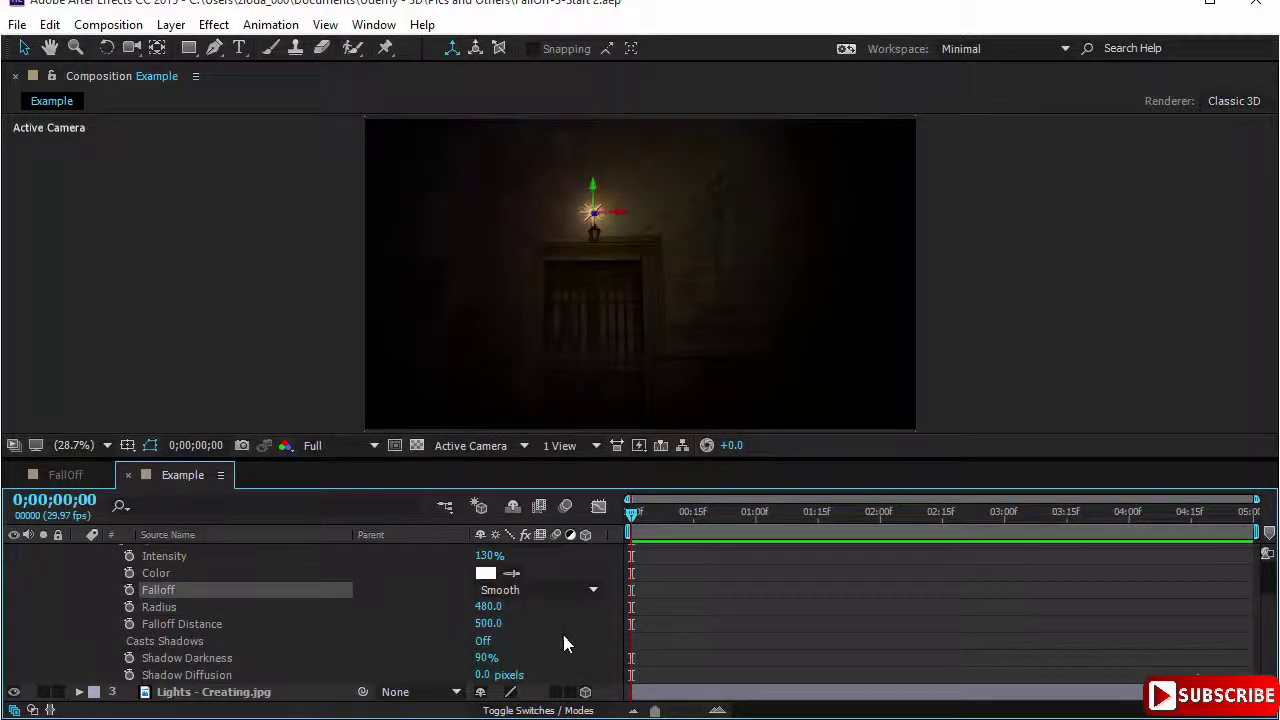
{"action": "left_click", "coordinate": [490, 606]}
{"action": "key", "text": "Tab"}
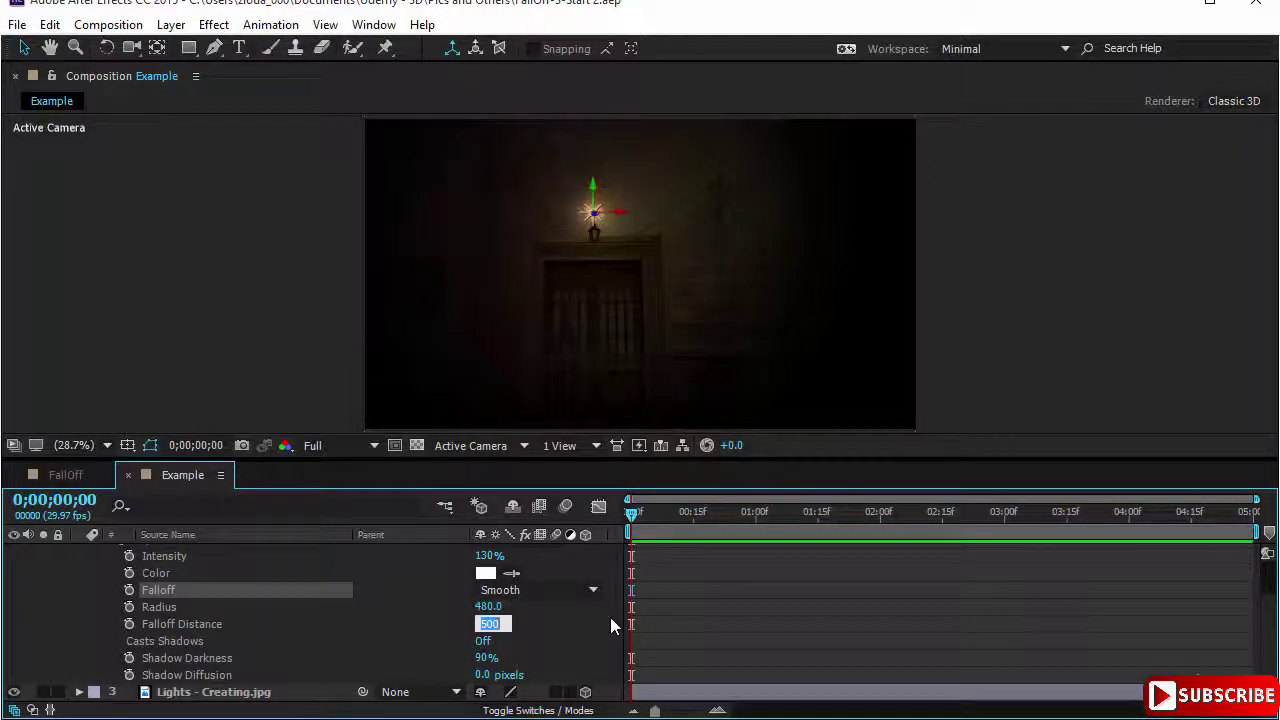
{"action": "type", "text": "0"}
{"action": "key", "text": "Return"}
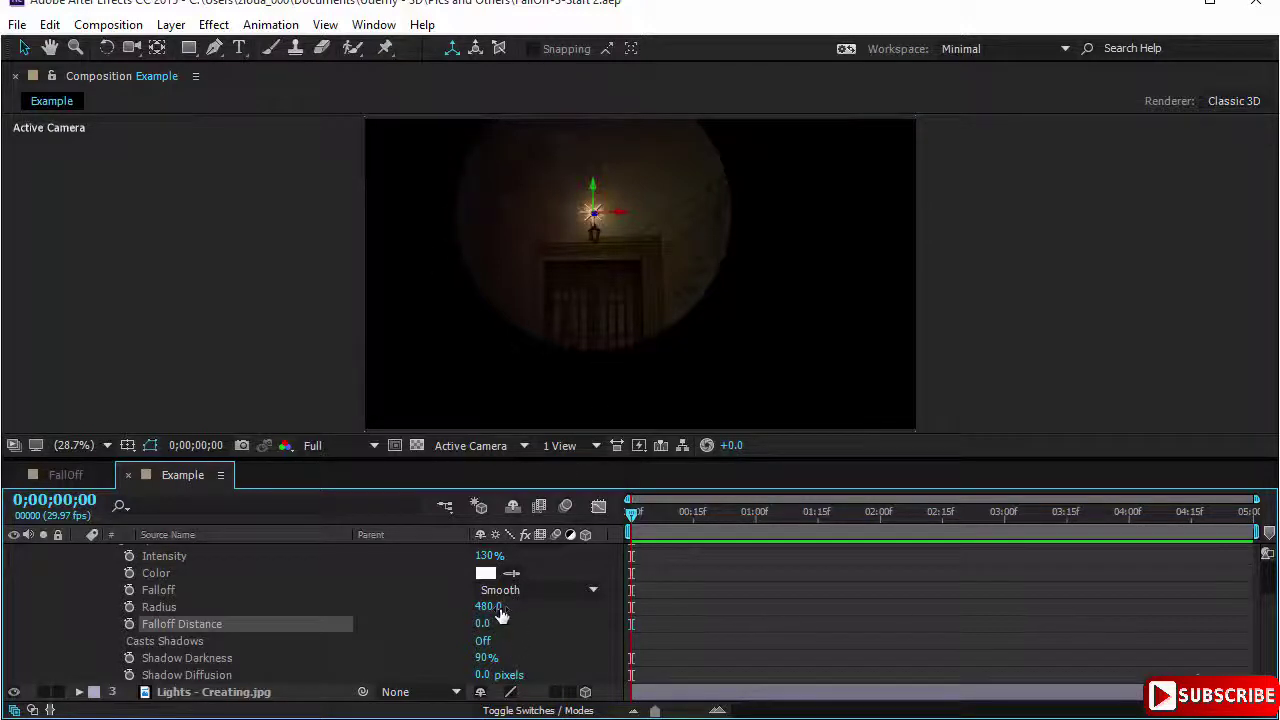
- Scrub First Light's Radius down to 339 and Falloff Distance up to 1024
{"action": "left_click_drag", "start_coordinate": [489, 606], "coordinate": [452, 611]}
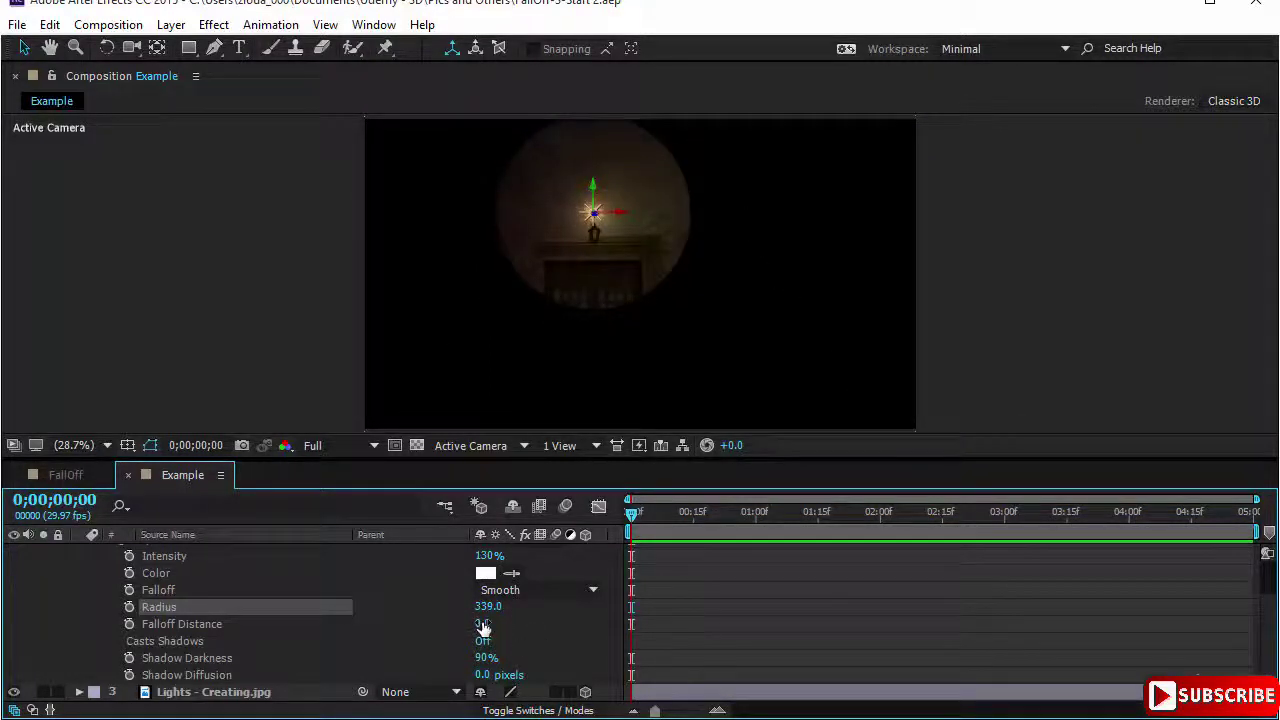
{"action": "left_click_drag", "start_coordinate": [482, 623], "coordinate": [700, 629]}
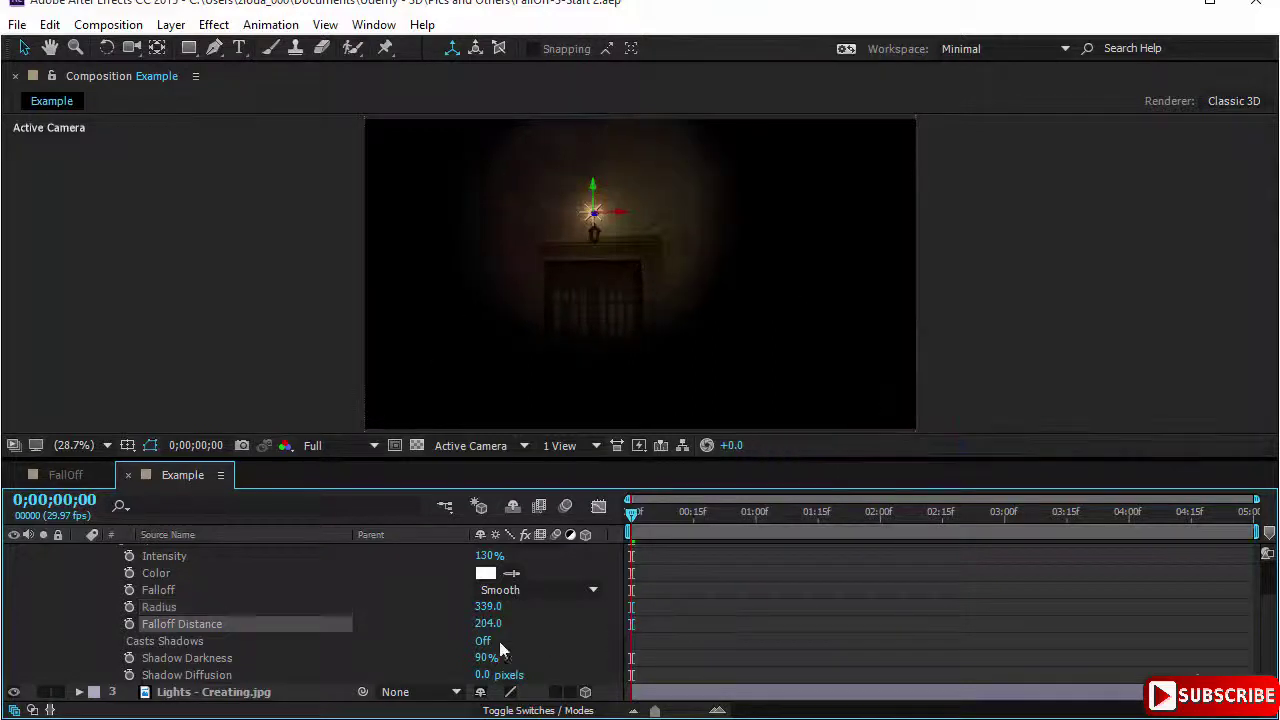
{"action": "left_click_drag", "start_coordinate": [538, 627], "coordinate": [550, 625]}
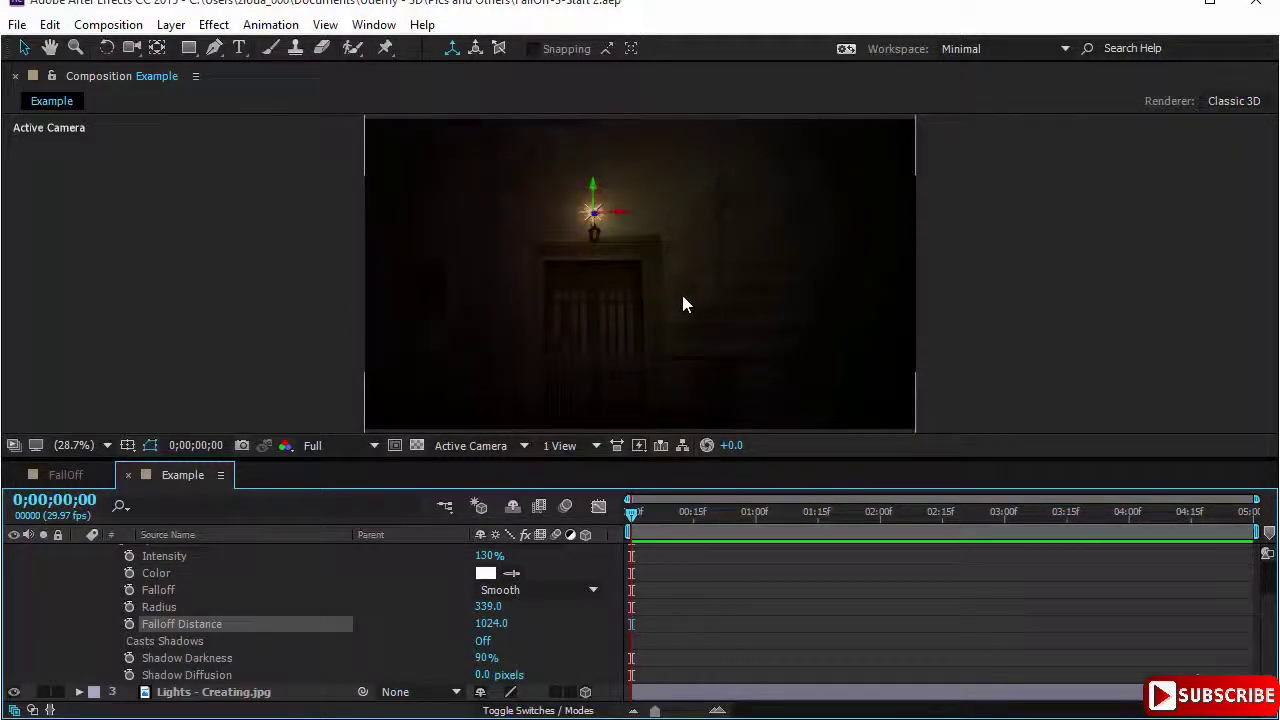
{"action": "scroll", "coordinate": [561, 578], "scroll_direction": "up", "scroll_amount": 2}
- Turn First Light into a spot light and raise its point of interest to shorten the cone
{"action": "left_click", "coordinate": [500, 586]}
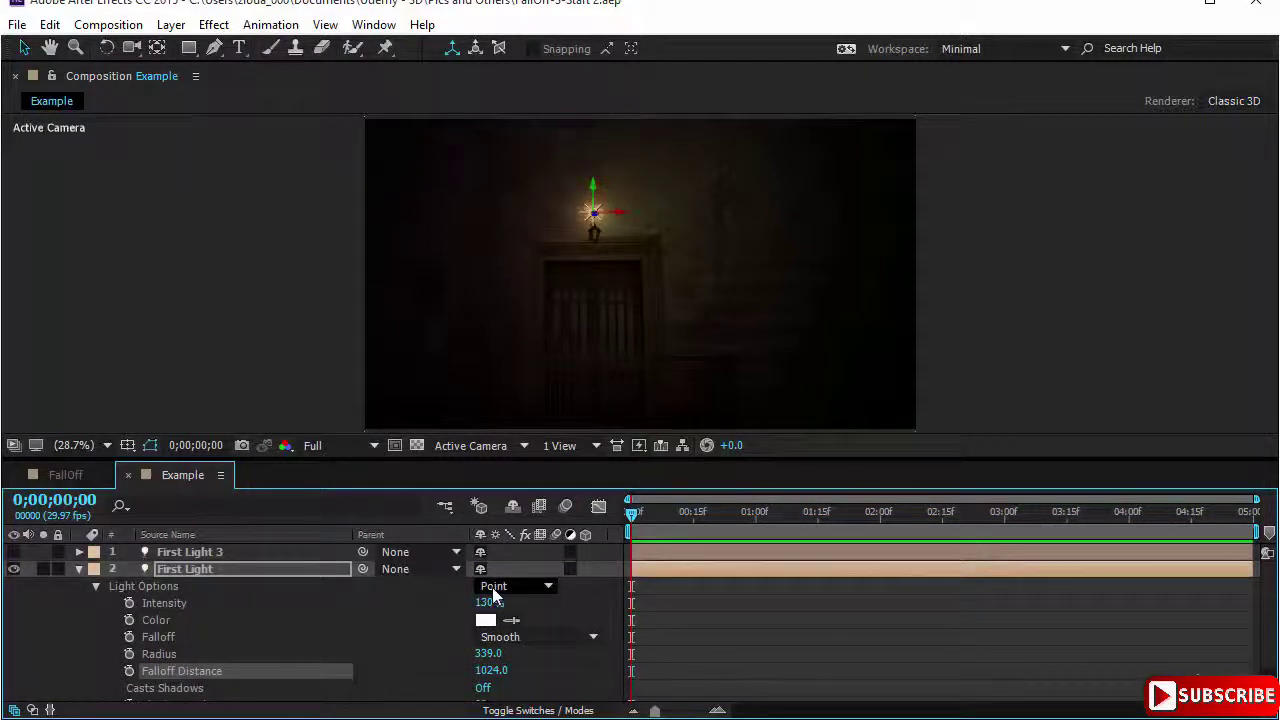
{"action": "left_click", "coordinate": [524, 626]}
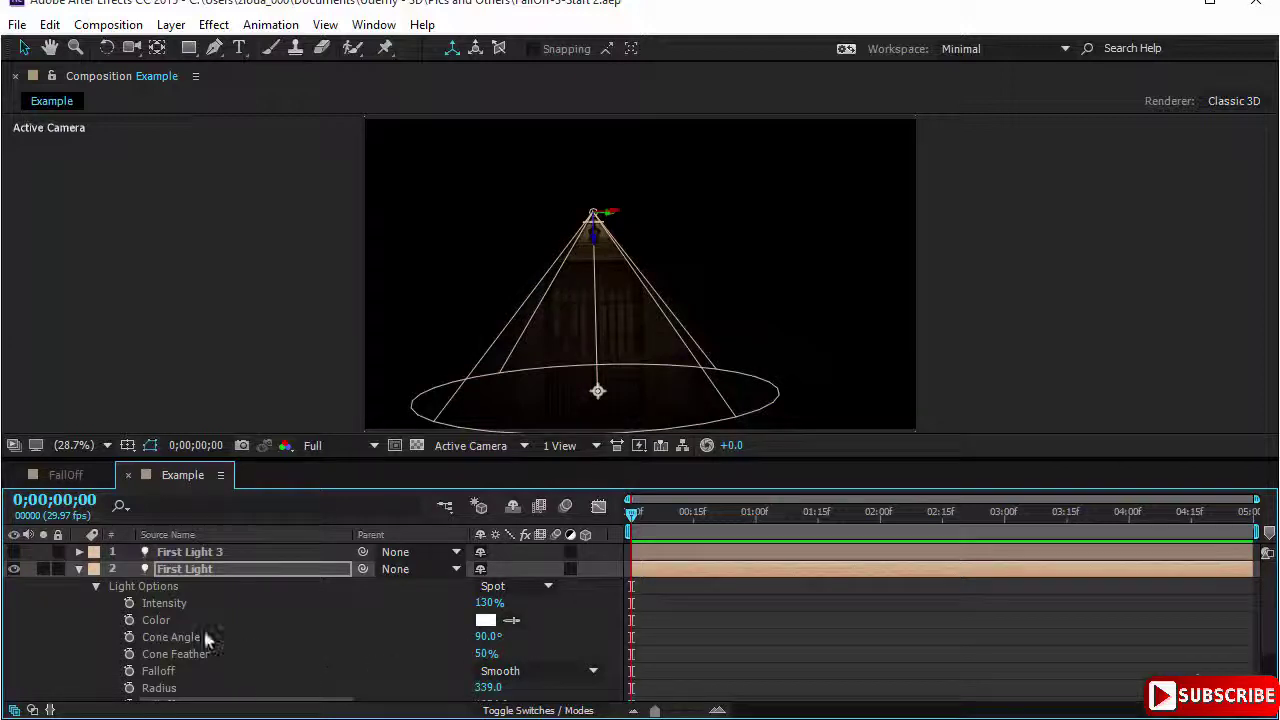
{"action": "scroll", "coordinate": [265, 630], "scroll_direction": "down", "scroll_amount": 1}
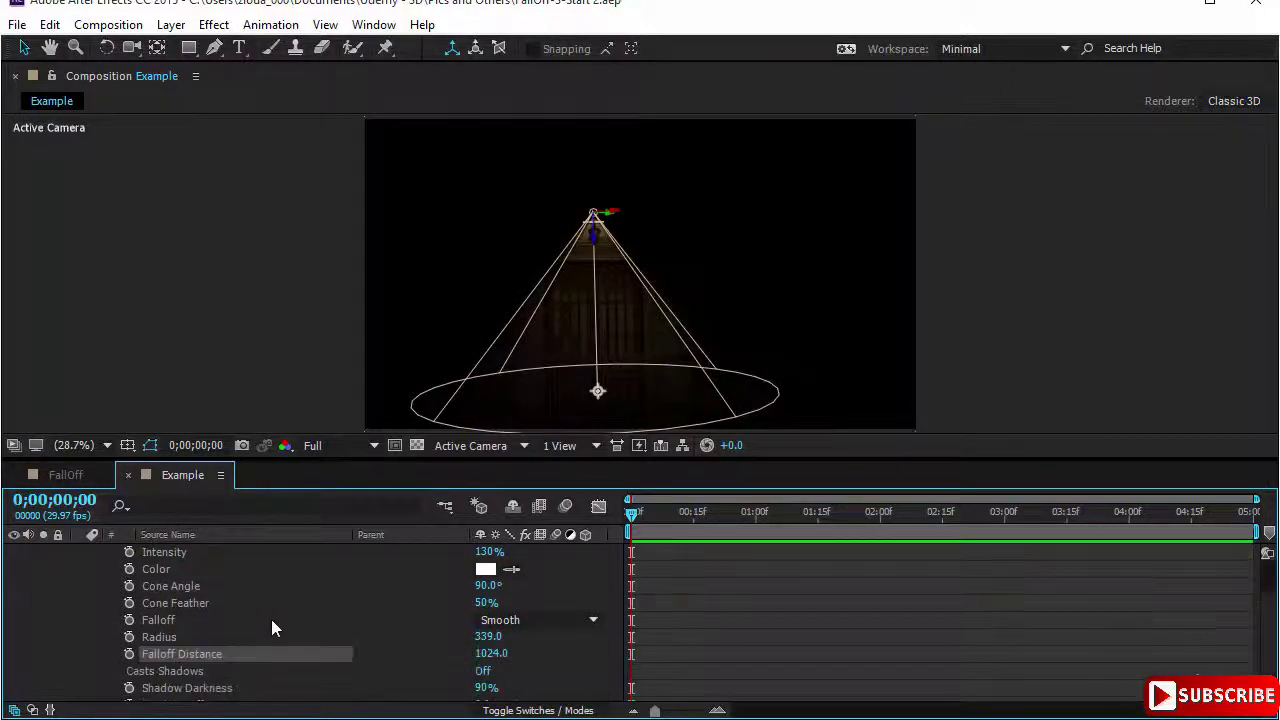
{"action": "left_click", "coordinate": [598, 392]}
{"action": "left_click_drag", "start_coordinate": [598, 392], "coordinate": [590, 280]}
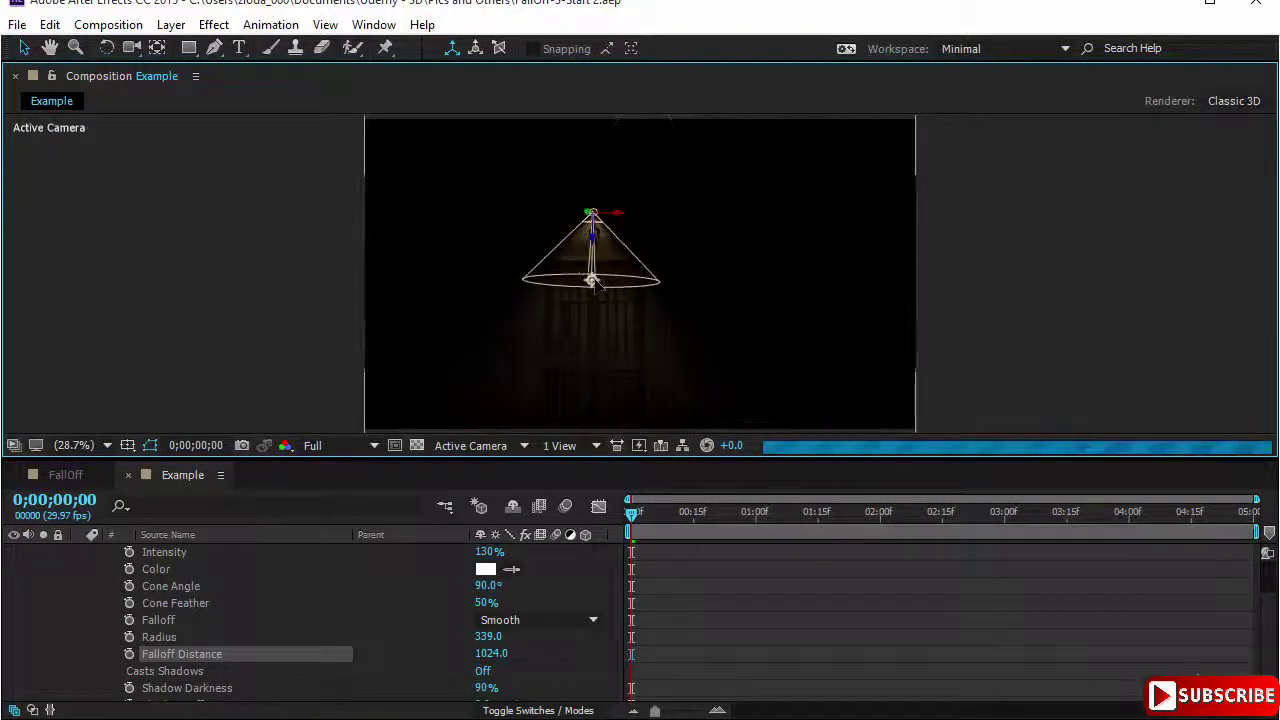
- Set the spot light's Radius to 300 and Falloff Distance to 0
{"action": "left_click", "coordinate": [489, 637]}
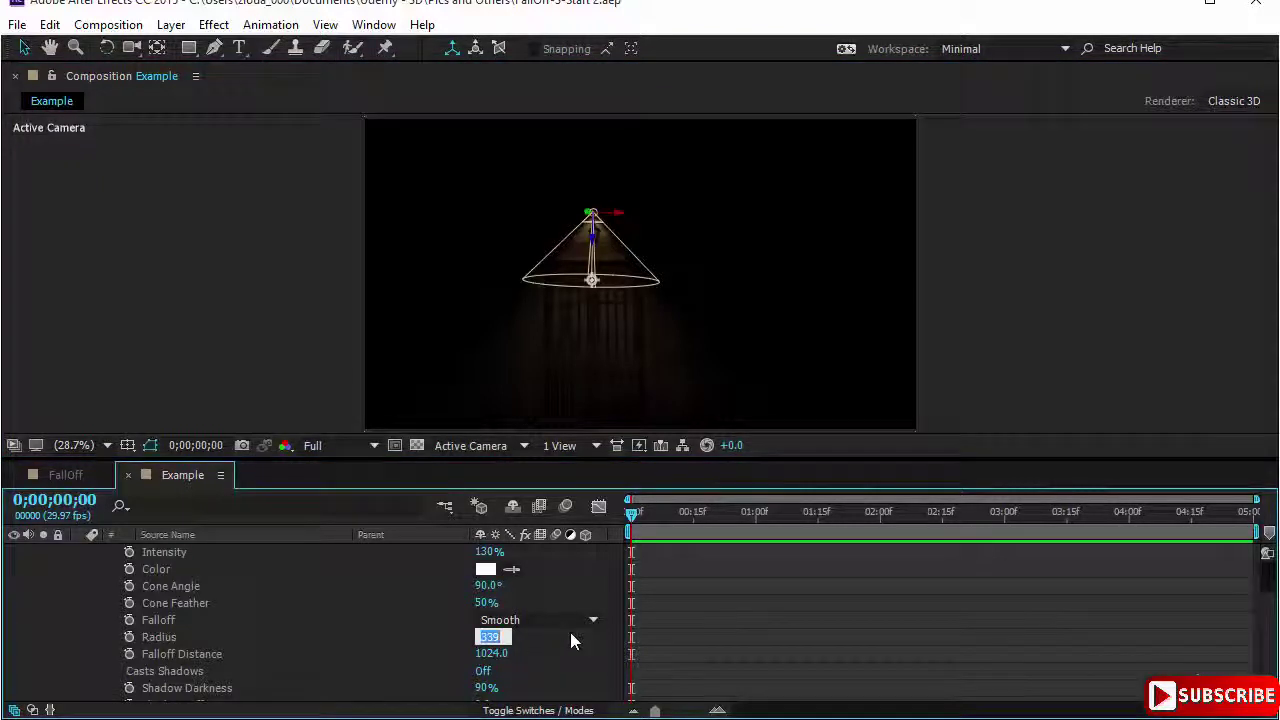
{"action": "type", "text": "300"}
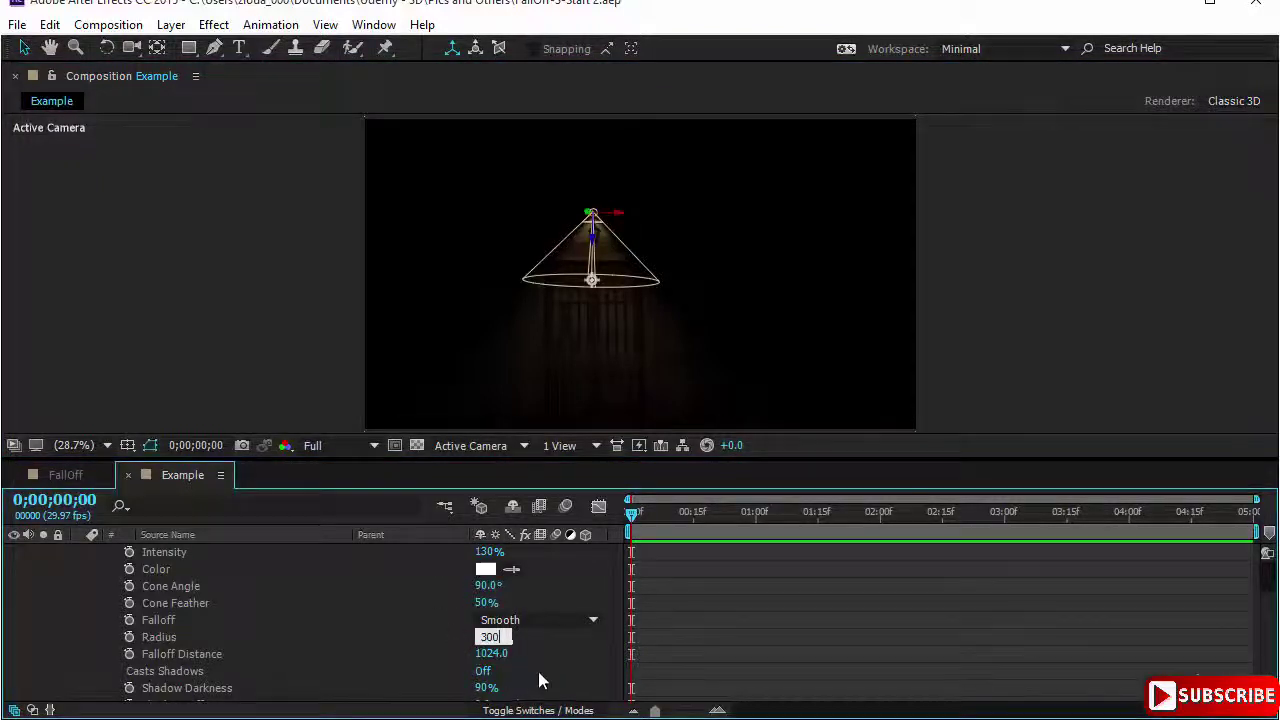
{"action": "left_click", "coordinate": [538, 671]}
{"action": "left_click", "coordinate": [491, 653]}
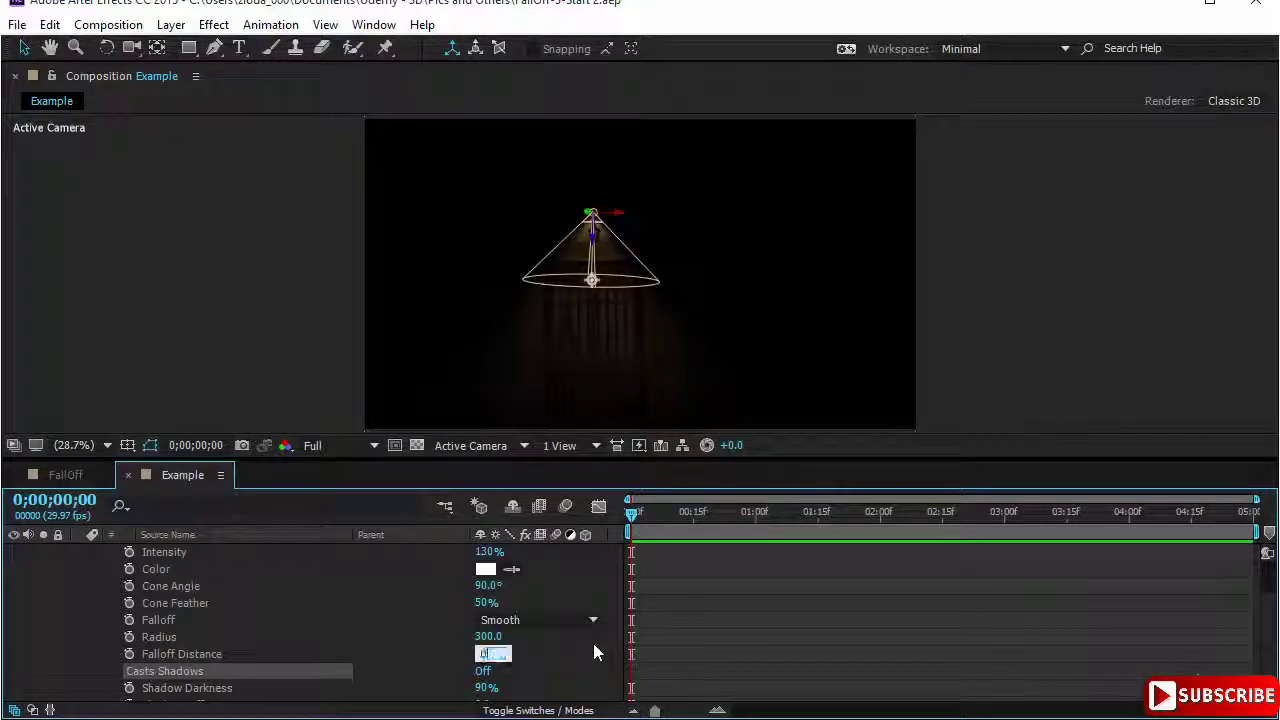
{"action": "type", "text": "0"}
{"action": "left_click", "coordinate": [593, 653]}
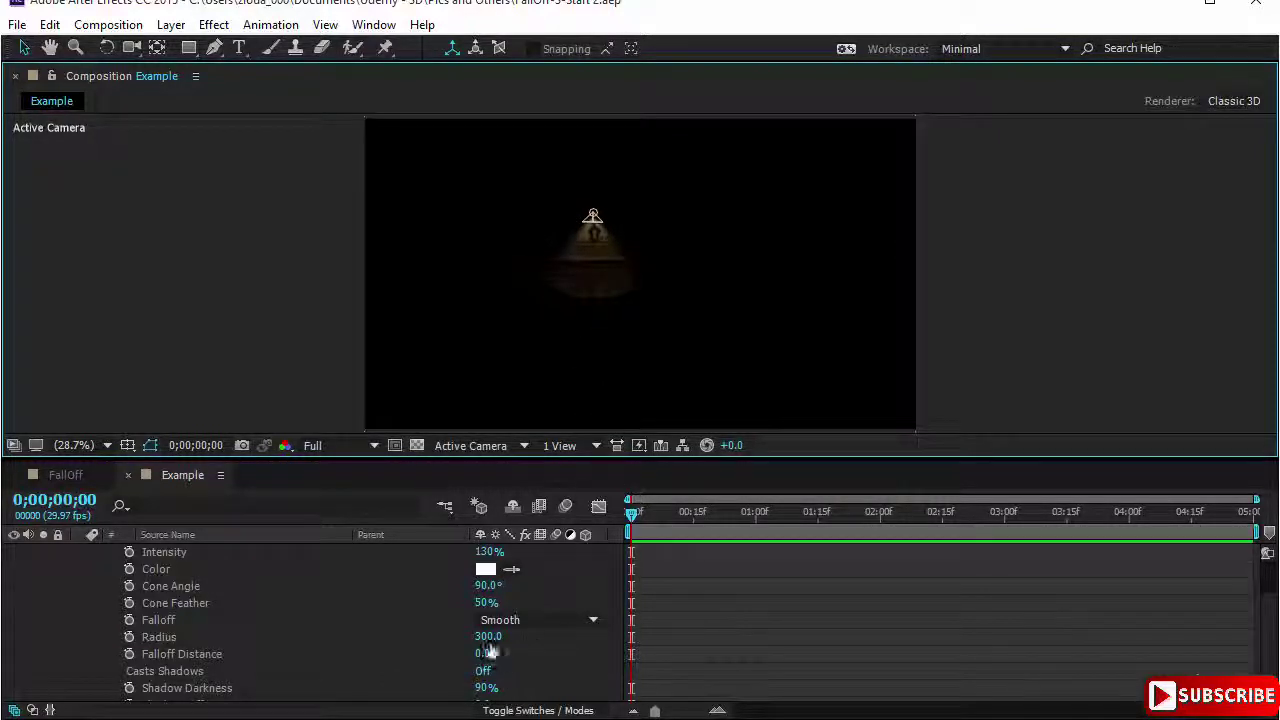
- Raise the spot light's Radius to 365 and Falloff Distance through 277 and 460 to 659
{"action": "left_click_drag", "start_coordinate": [487, 641], "coordinate": [562, 643]}
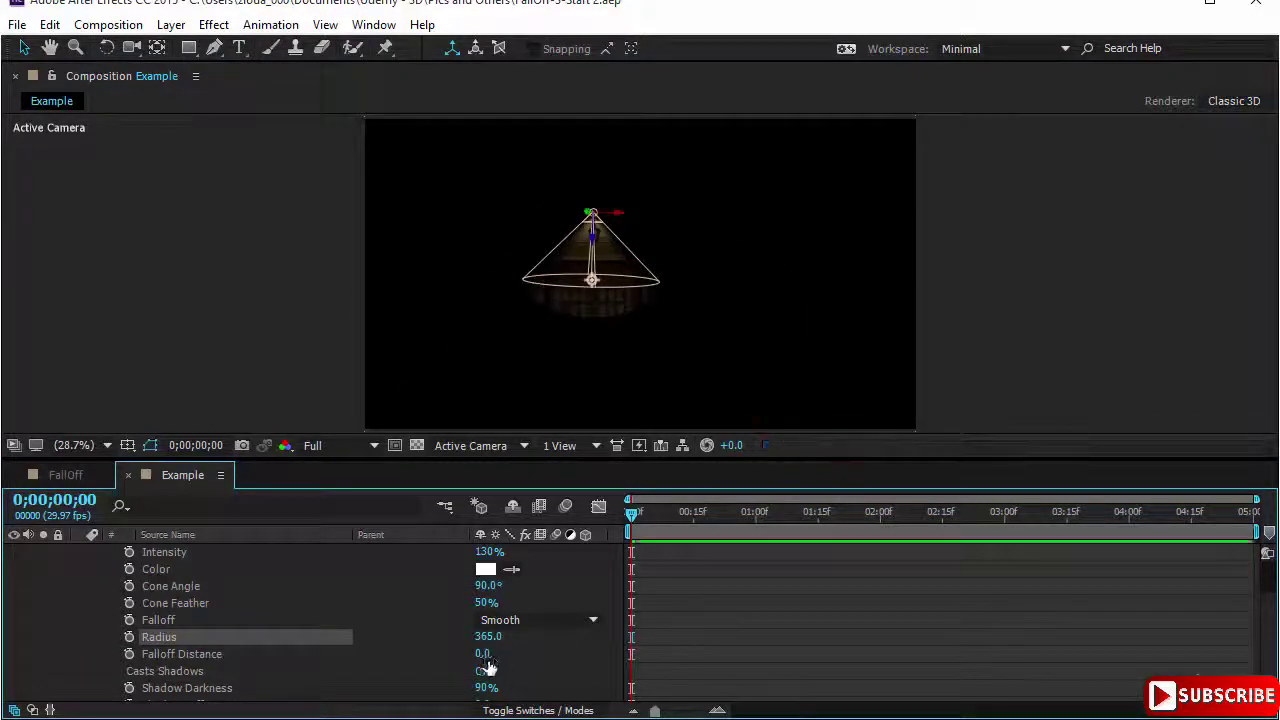
{"action": "left_click_drag", "start_coordinate": [485, 653], "coordinate": [778, 651]}
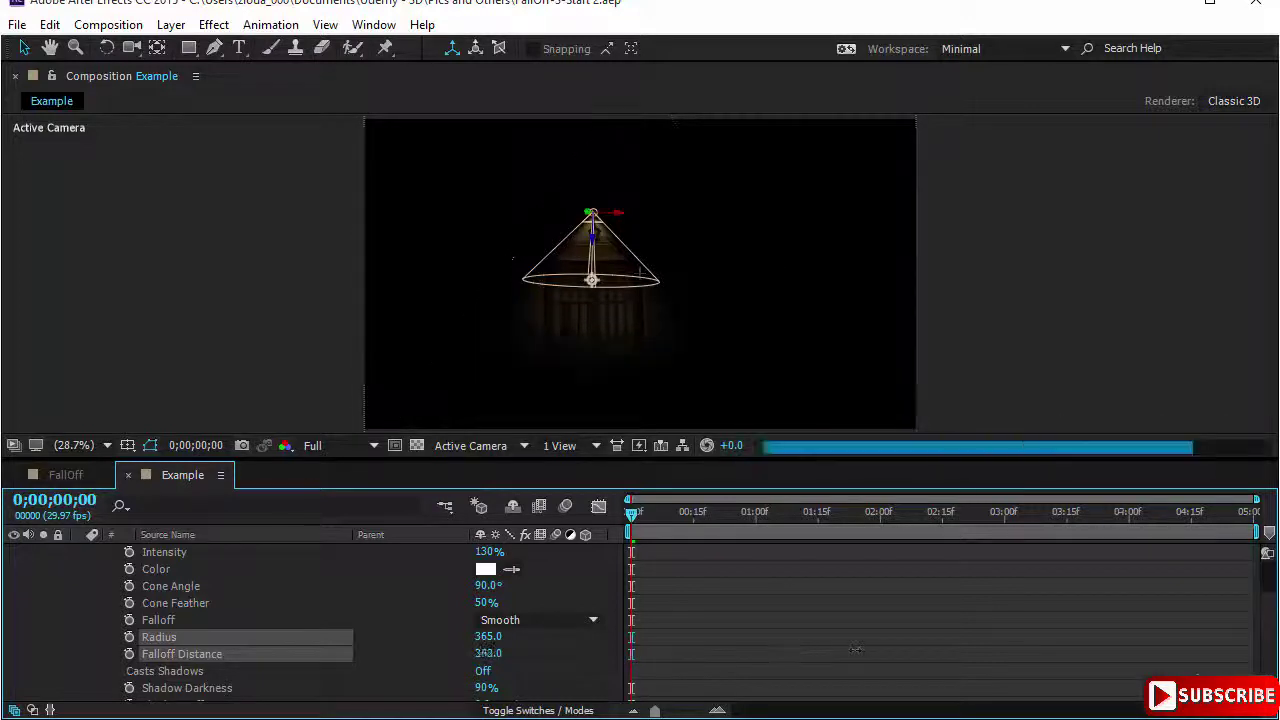
{"action": "left_click", "coordinate": [488, 653]}
{"action": "type", "text": "460"}
{"action": "key", "text": "Return"}
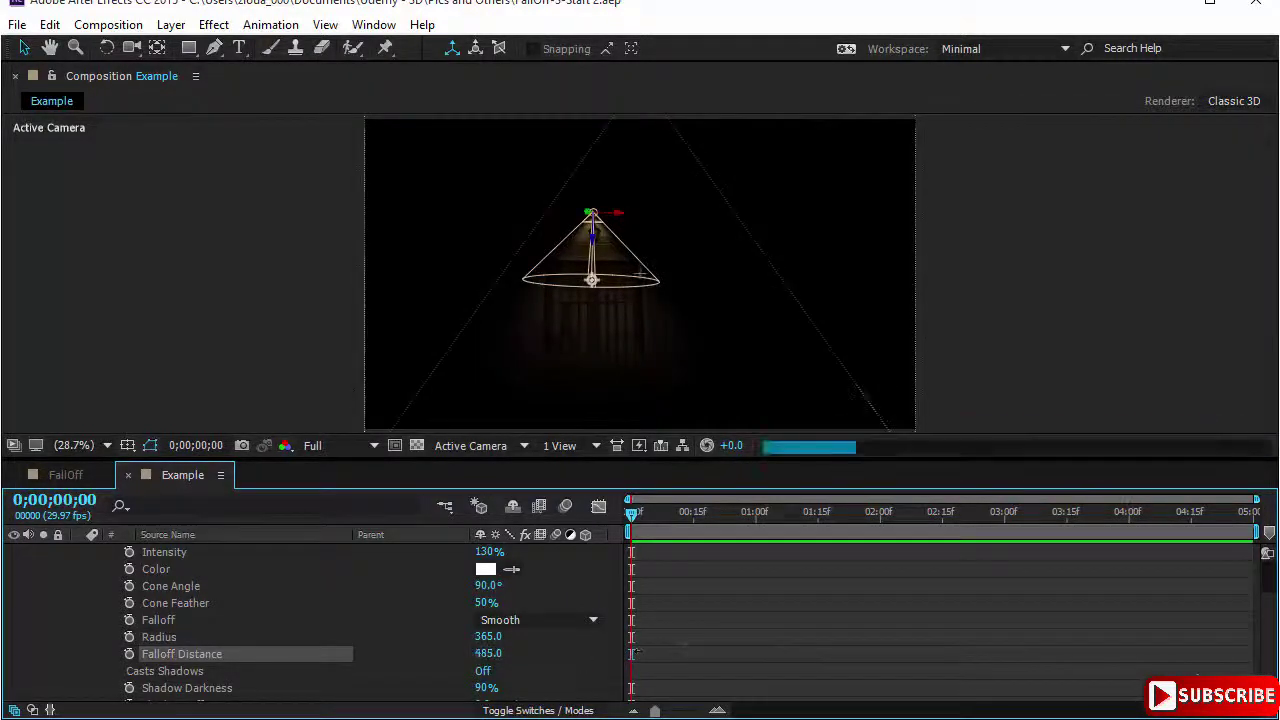
{"action": "left_click_drag", "start_coordinate": [488, 653], "coordinate": [740, 647]}
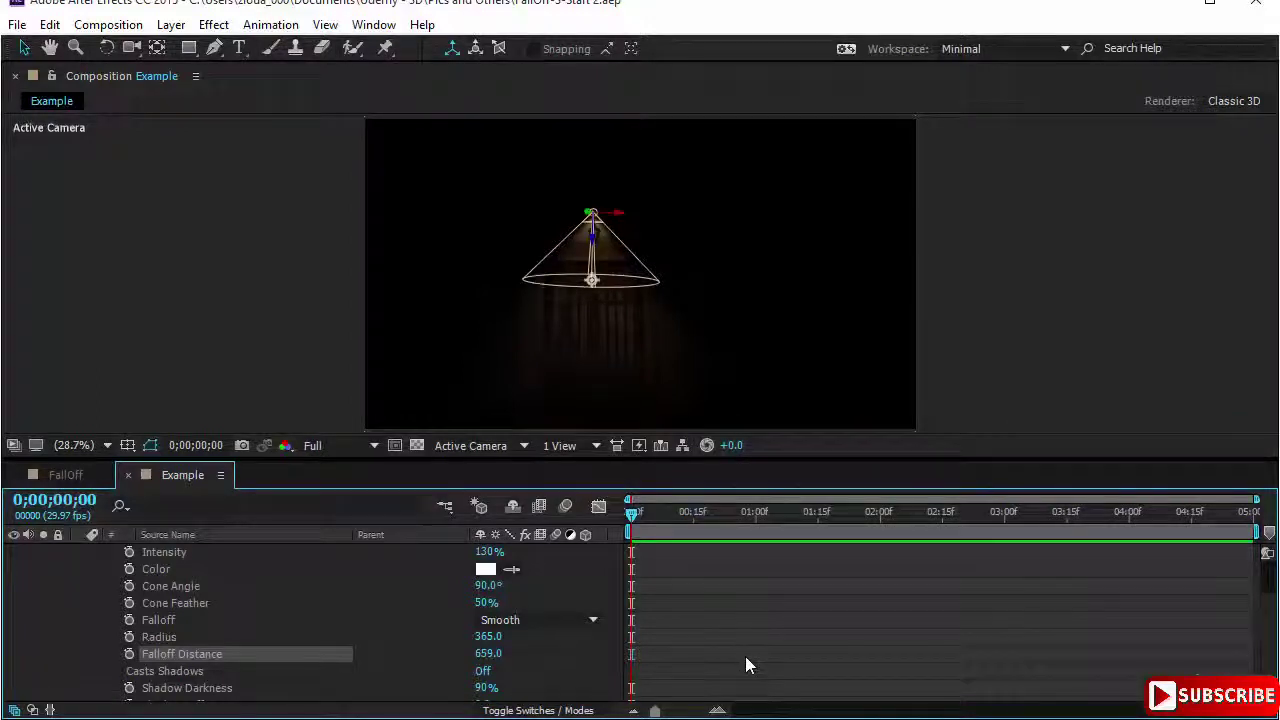
- Switch the falloff to Inverse Square Clamped, set Radius to 413, and deselect the light
{"action": "left_click", "coordinate": [529, 628]}
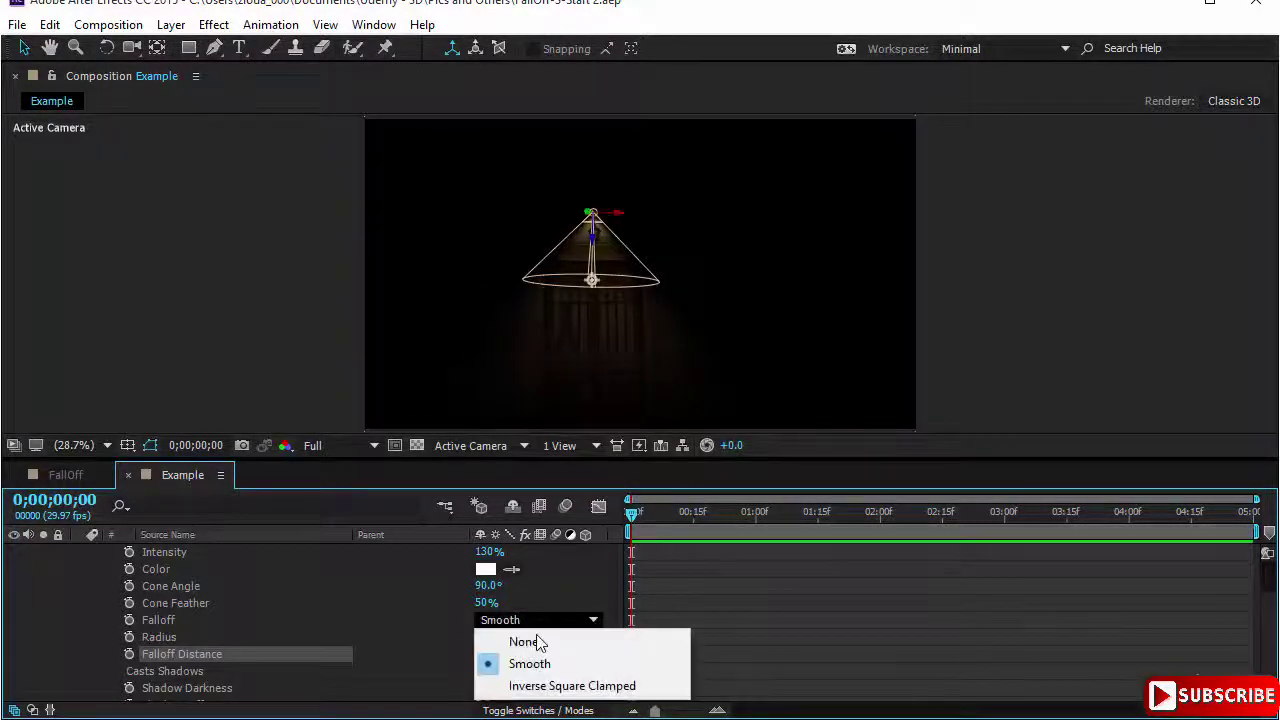
{"action": "left_click", "coordinate": [558, 688]}
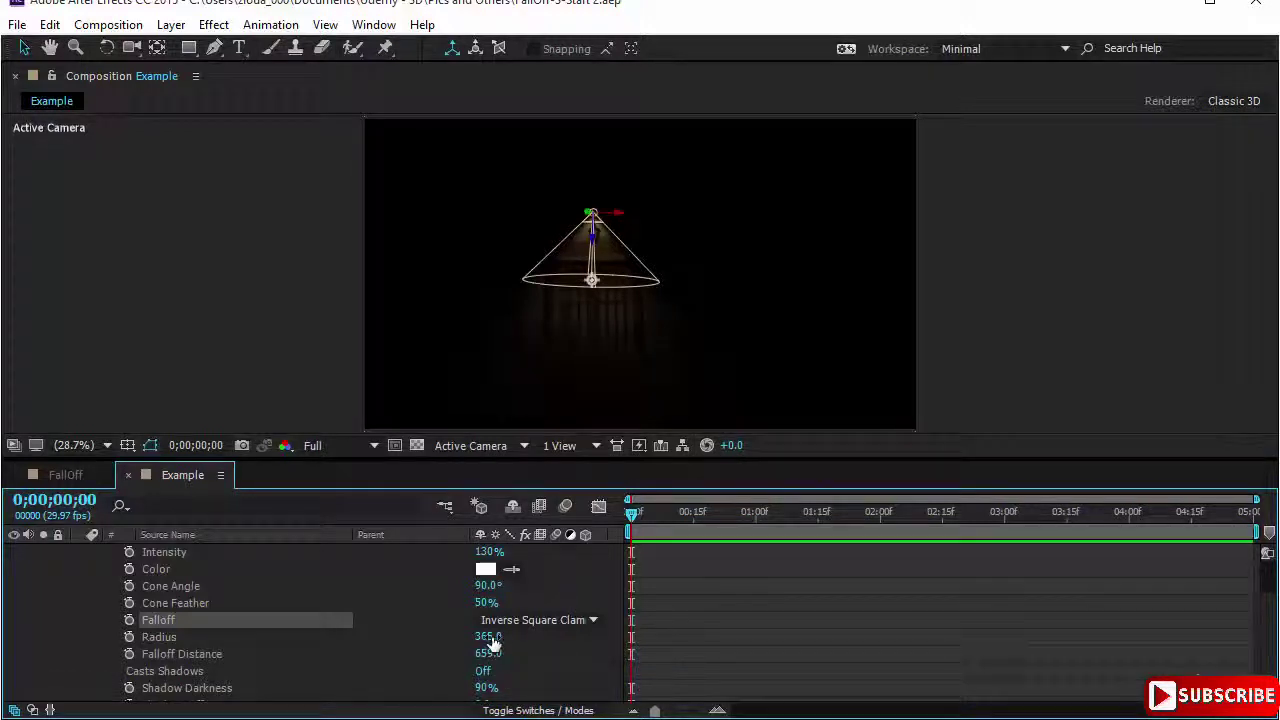
{"action": "left_click_drag", "start_coordinate": [493, 643], "coordinate": [540, 643]}
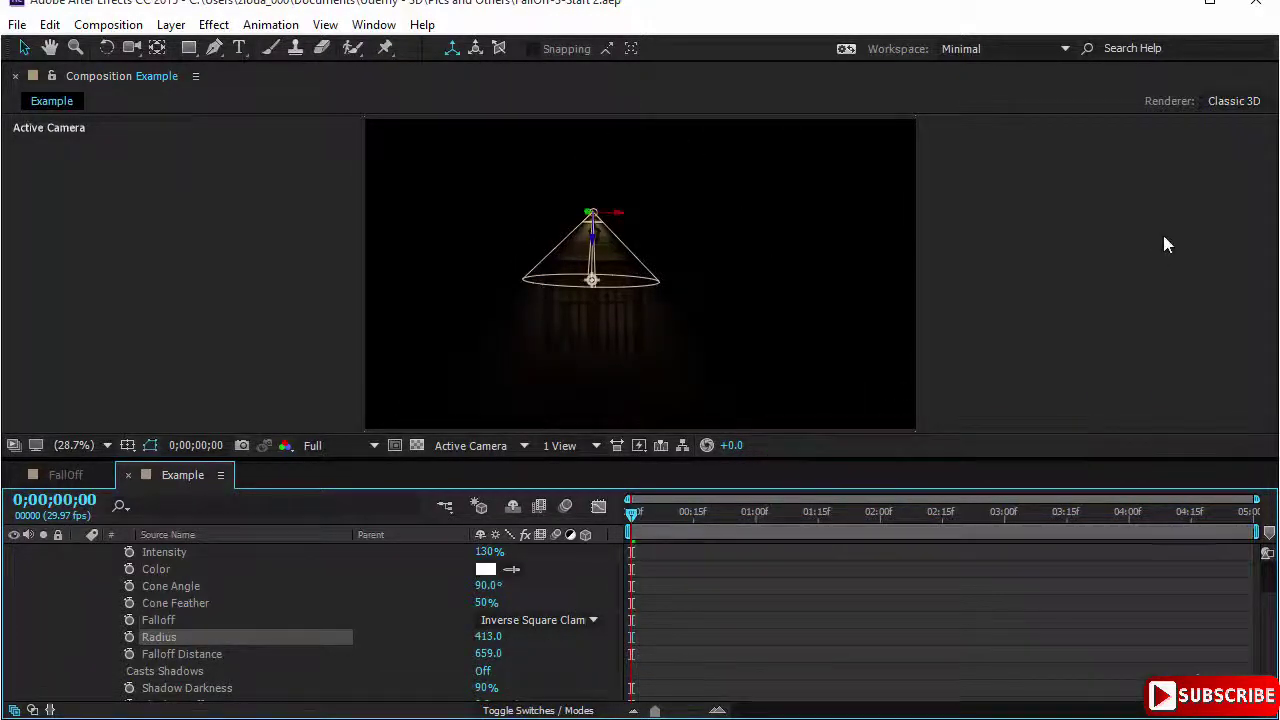
{"action": "left_click", "coordinate": [1137, 251]}
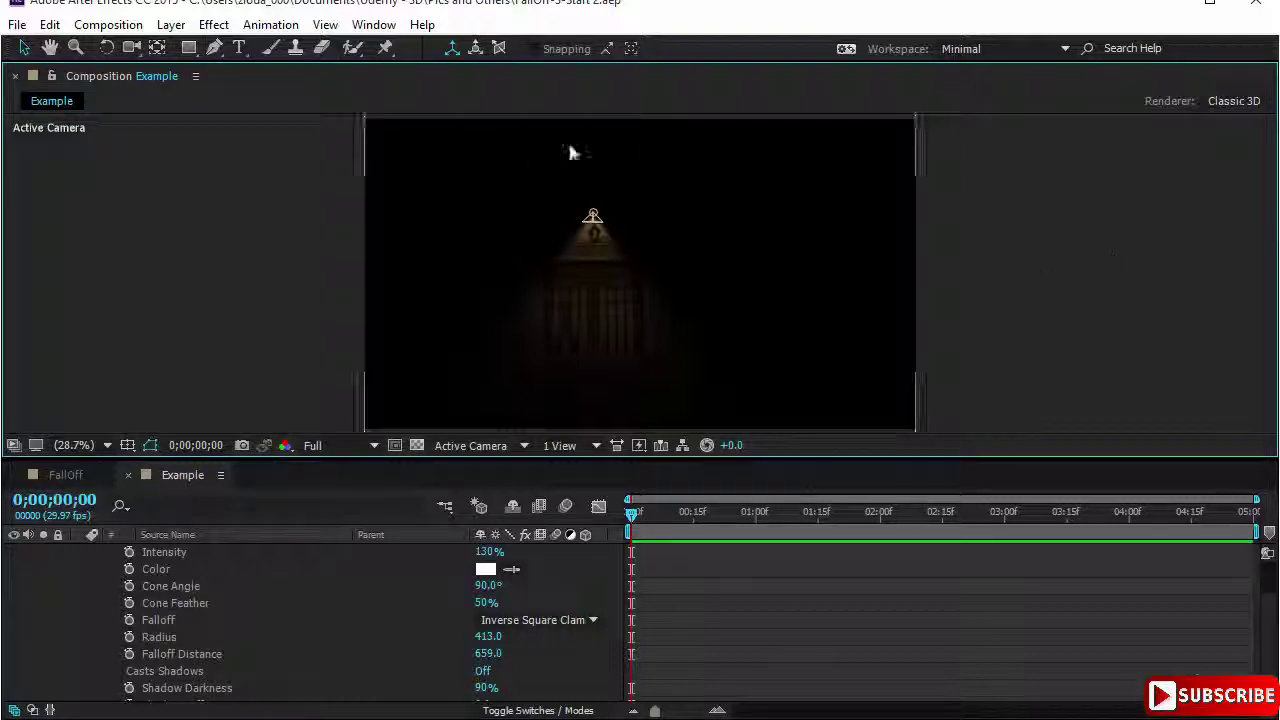
{"action": "left_click", "coordinate": [593, 218]}
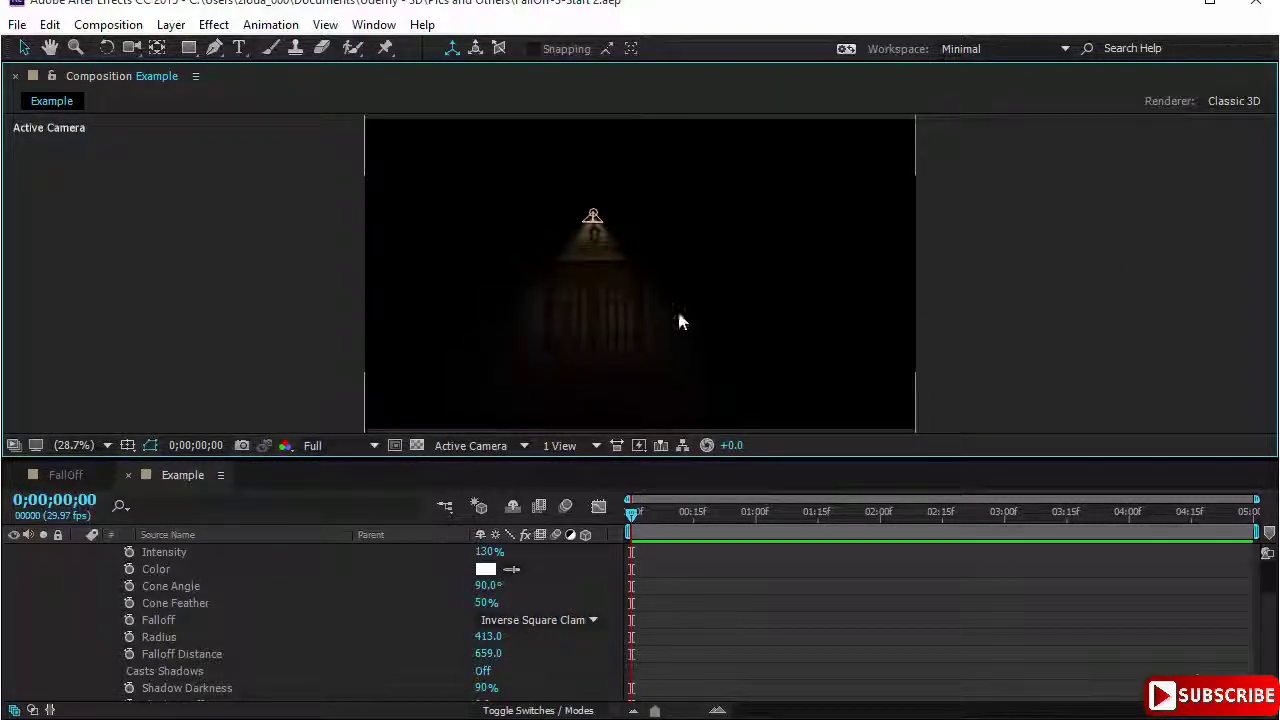
- Turn on First Light 3 and change its Light Type to Spot
{"action": "scroll", "coordinate": [296, 609], "scroll_direction": "up", "scroll_amount": 2}
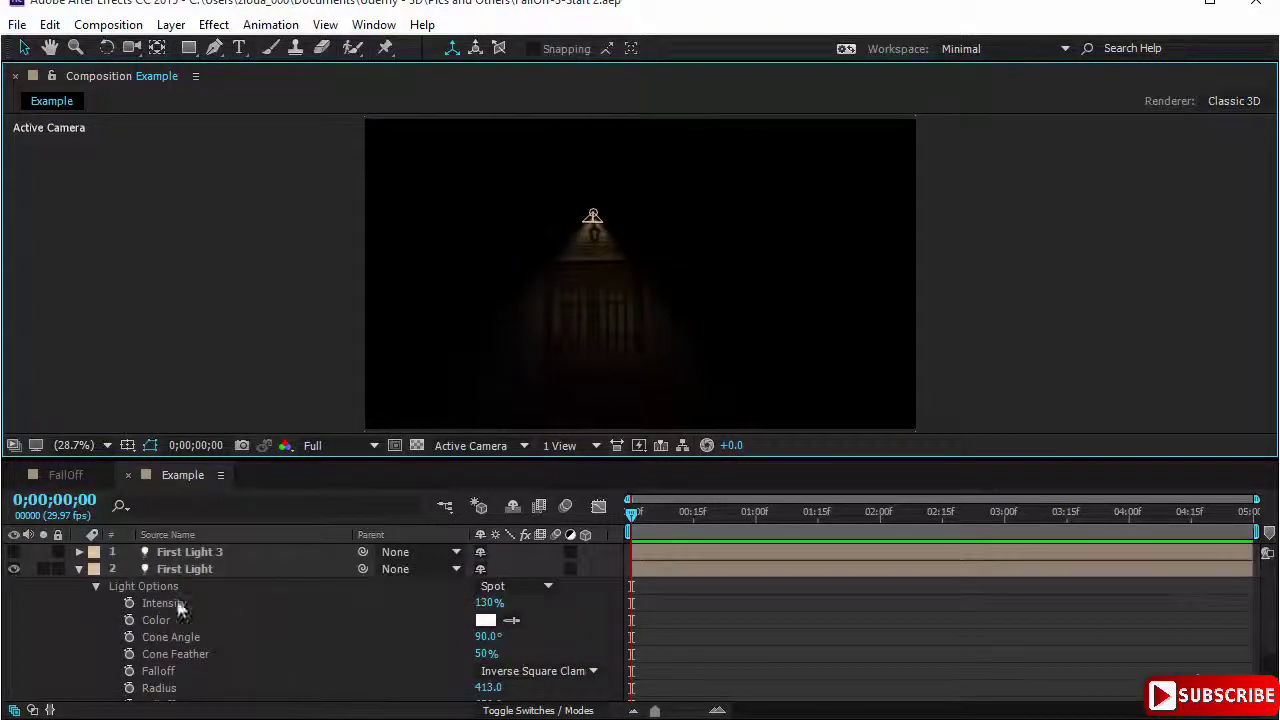
{"action": "left_click", "coordinate": [14, 552]}
{"action": "left_click", "coordinate": [79, 552]}
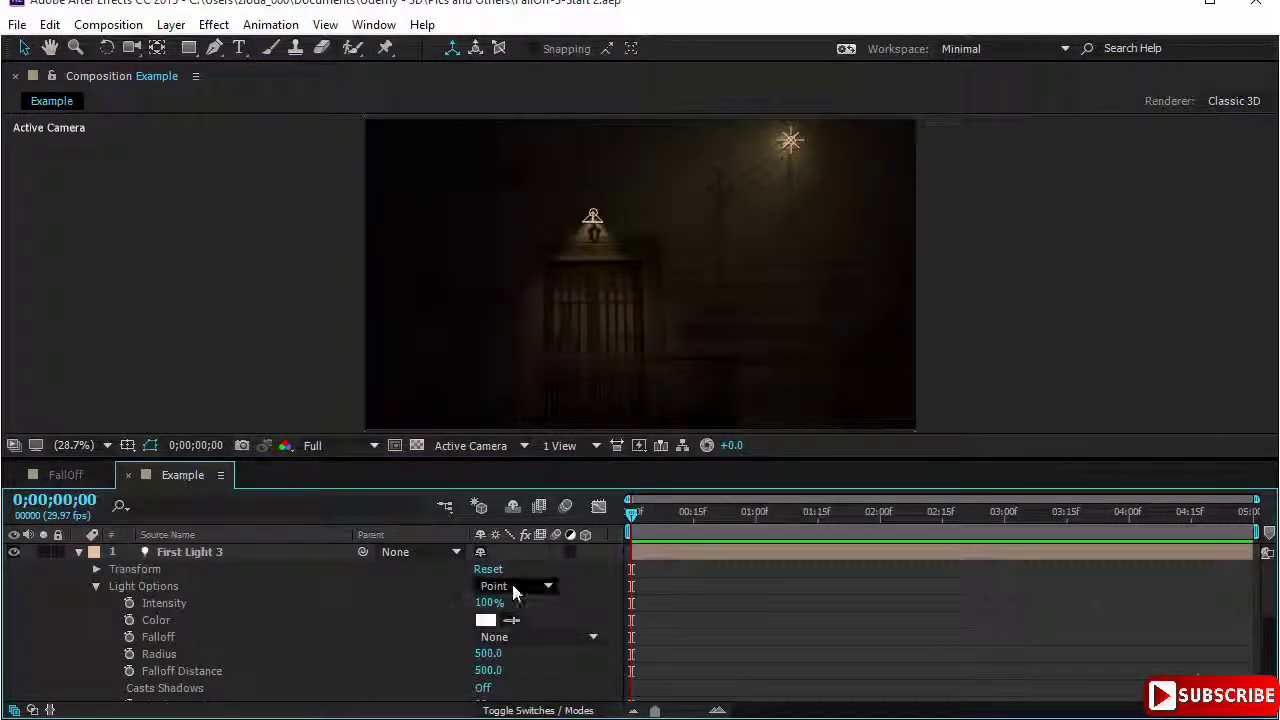
{"action": "left_click", "coordinate": [512, 585]}
{"action": "left_click", "coordinate": [545, 630]}
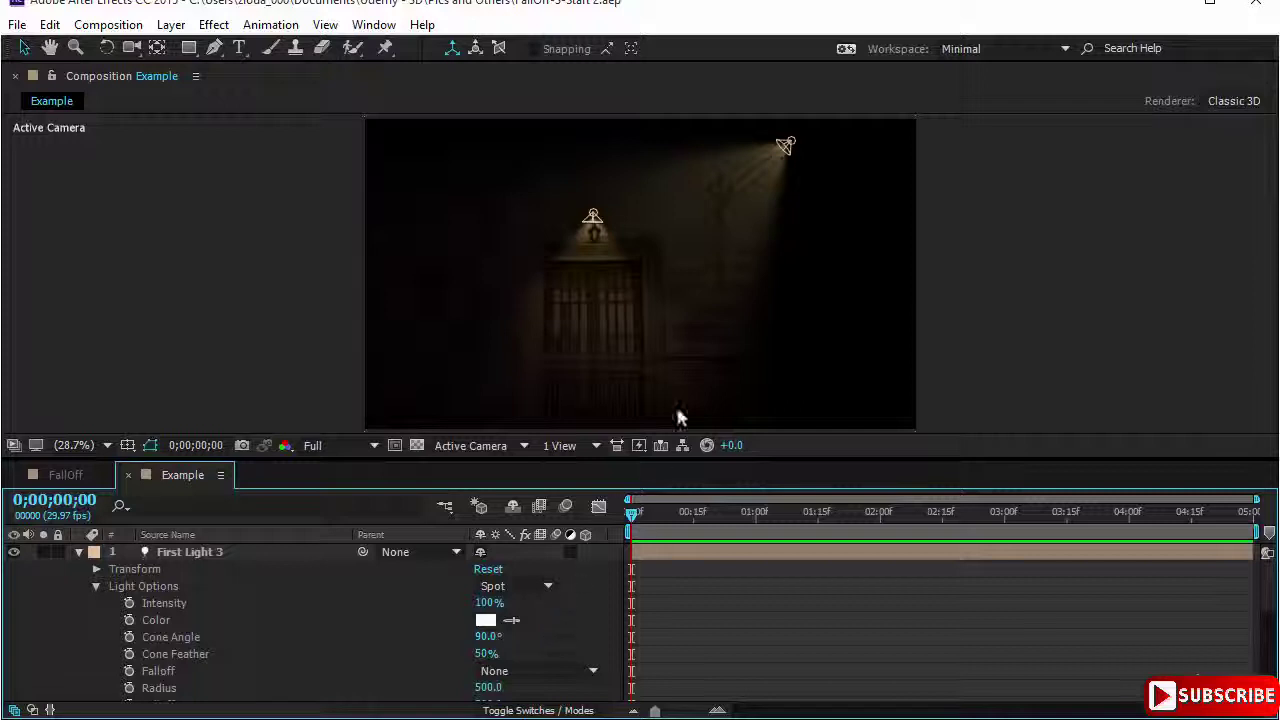
- Aim First Light 3's point of interest so it shines down on the right side of the wall
{"action": "left_click", "coordinate": [790, 140]}
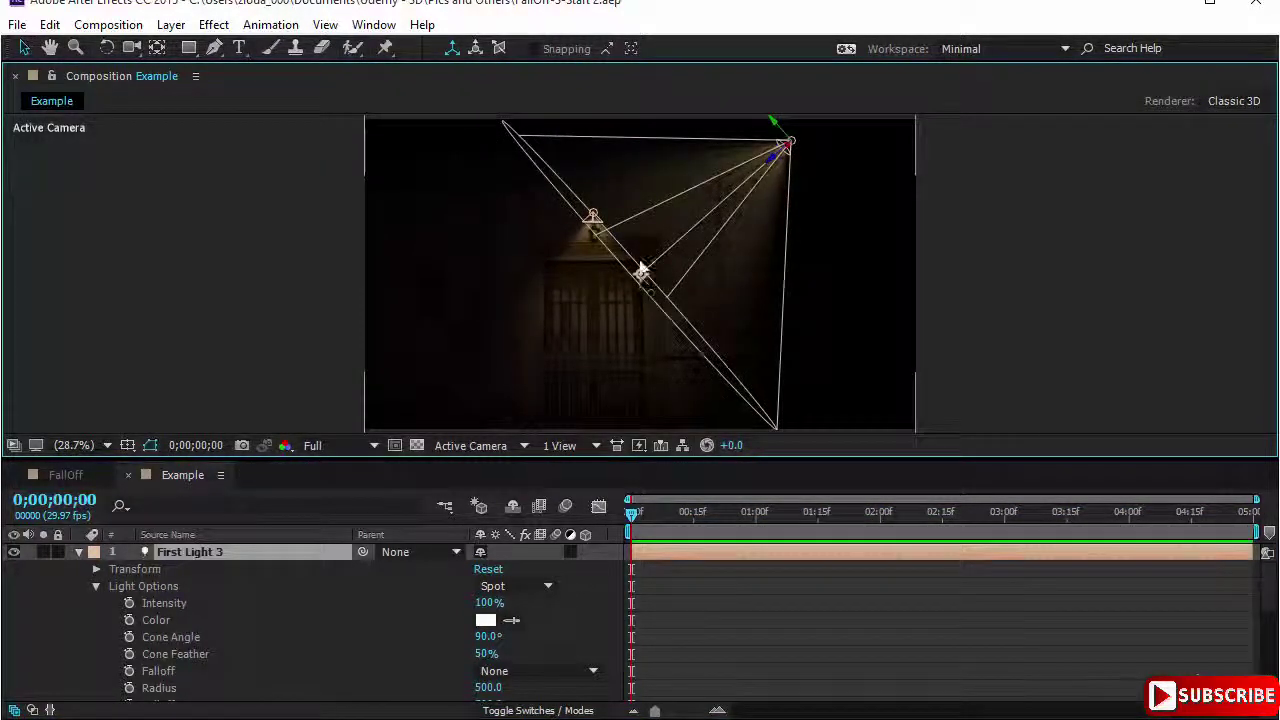
{"action": "left_click_drag", "start_coordinate": [640, 273], "coordinate": [800, 222]}
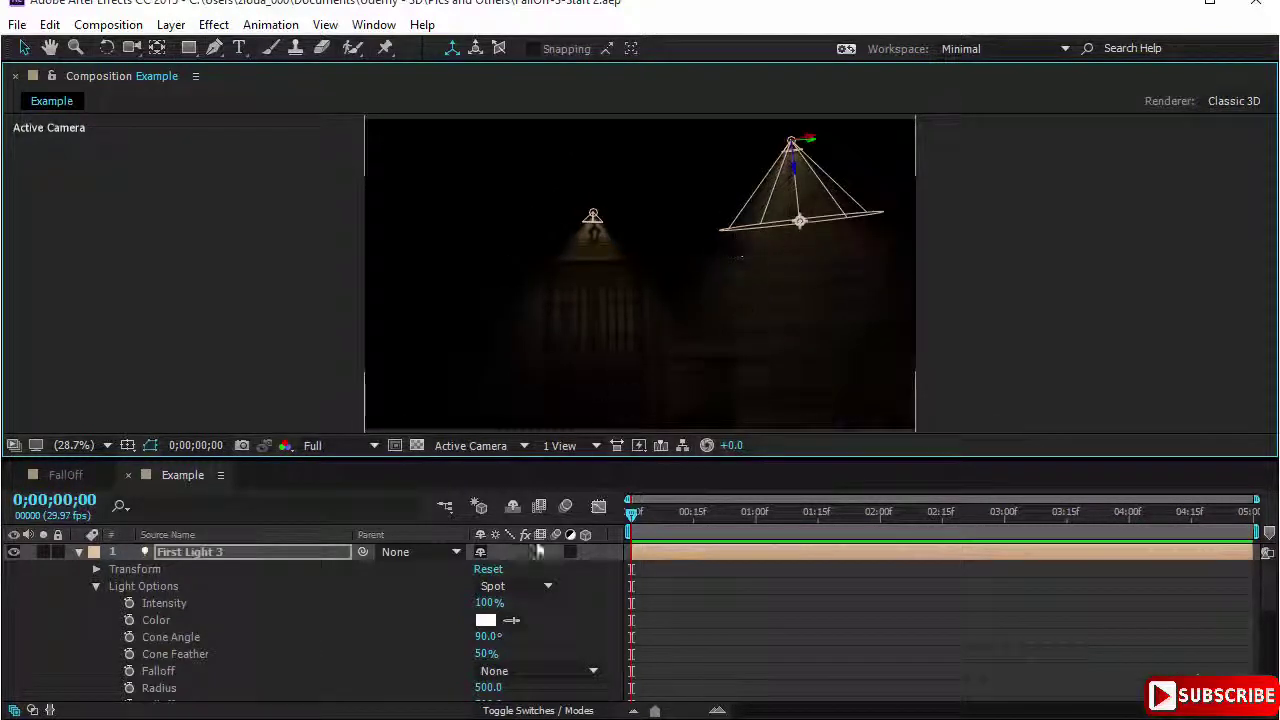
{"action": "left_click_drag", "start_coordinate": [800, 222], "coordinate": [795, 224]}
{"action": "left_click", "coordinate": [540, 507]}
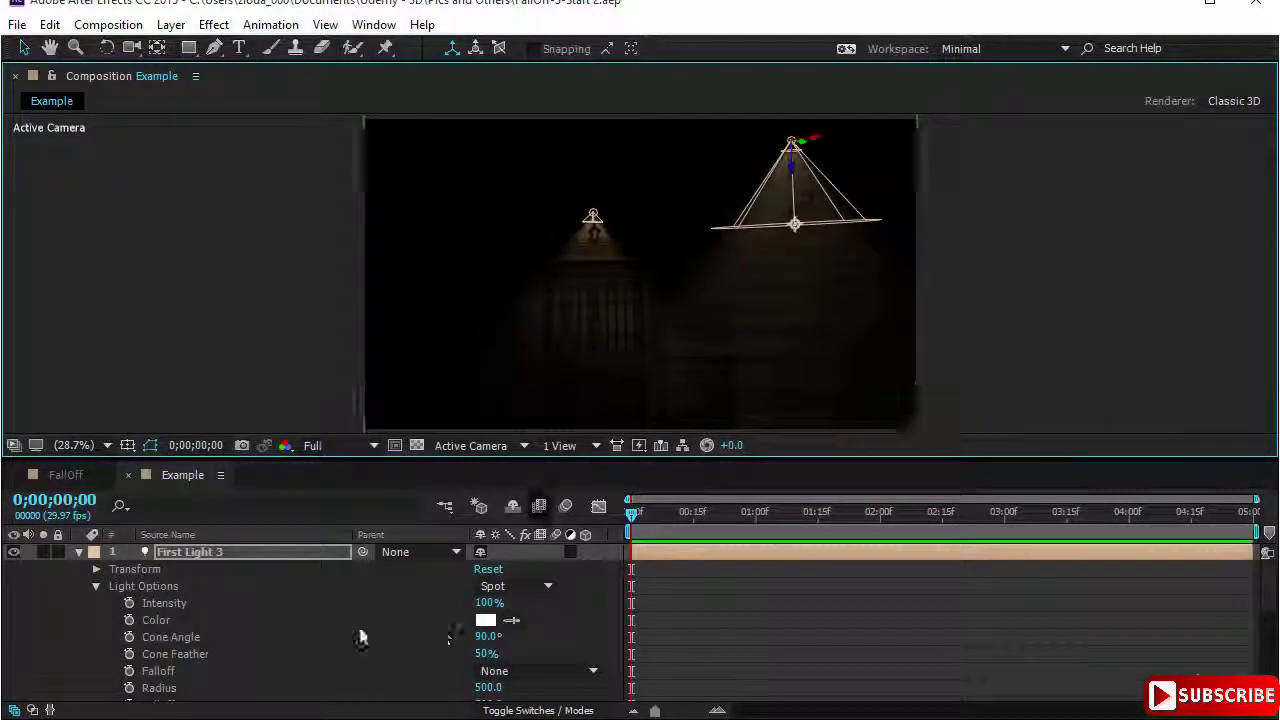
- Give First Light 3 Inverse Square Clamped falloff with Falloff Distance 0
{"action": "left_click", "coordinate": [535, 672]}
{"action": "left_click", "coordinate": [570, 652]}
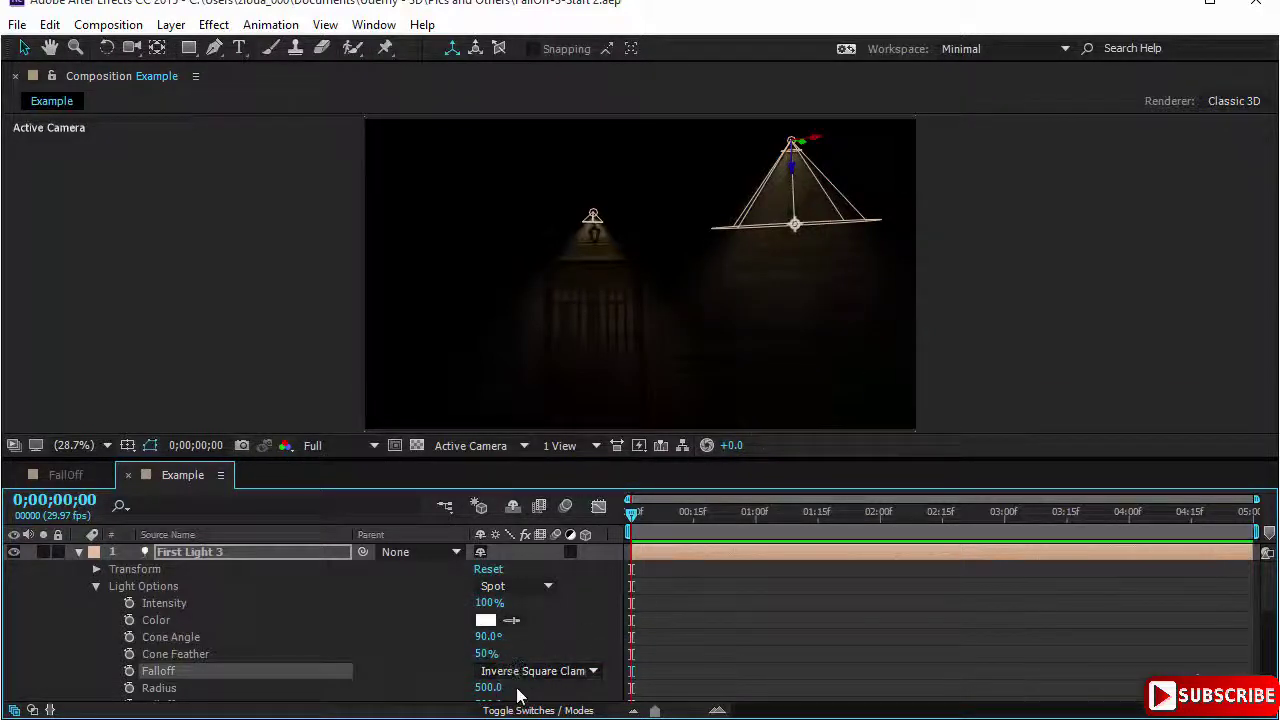
{"action": "scroll", "coordinate": [490, 680], "scroll_direction": "down", "scroll_amount": 2}
{"action": "left_click", "coordinate": [488, 654]}
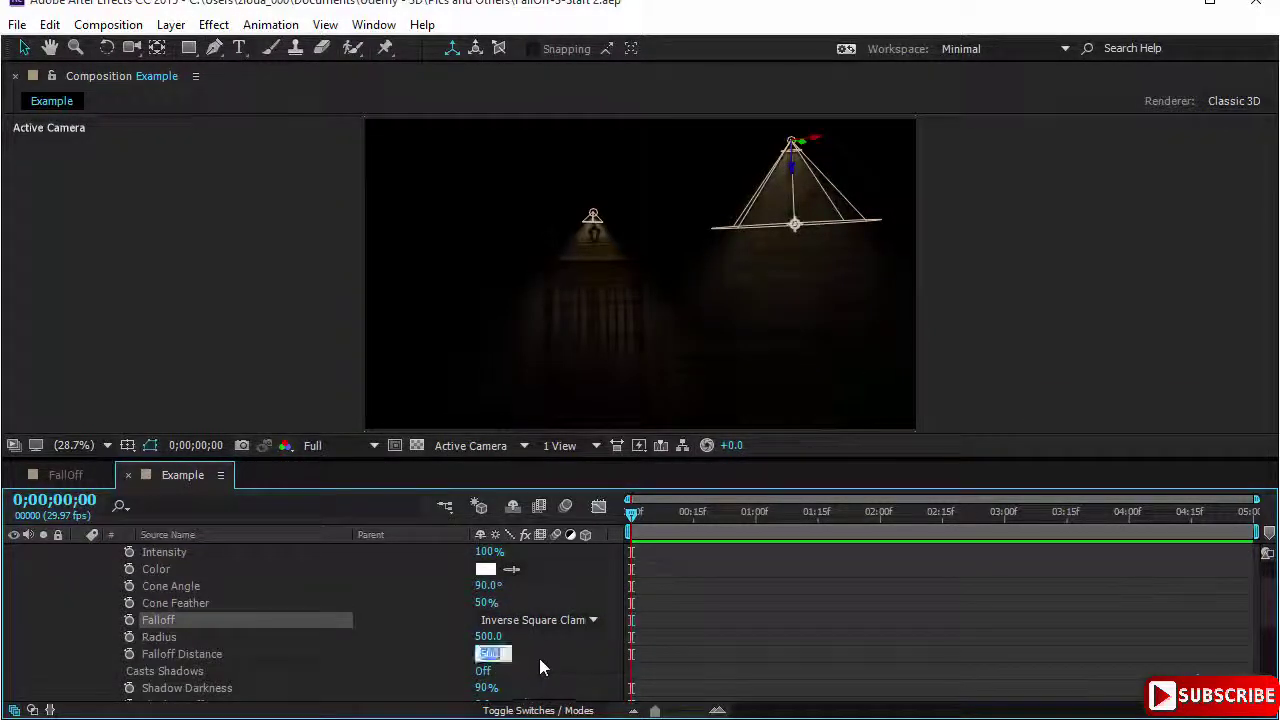
{"action": "type", "text": "0"}
{"action": "key", "text": "Return"}
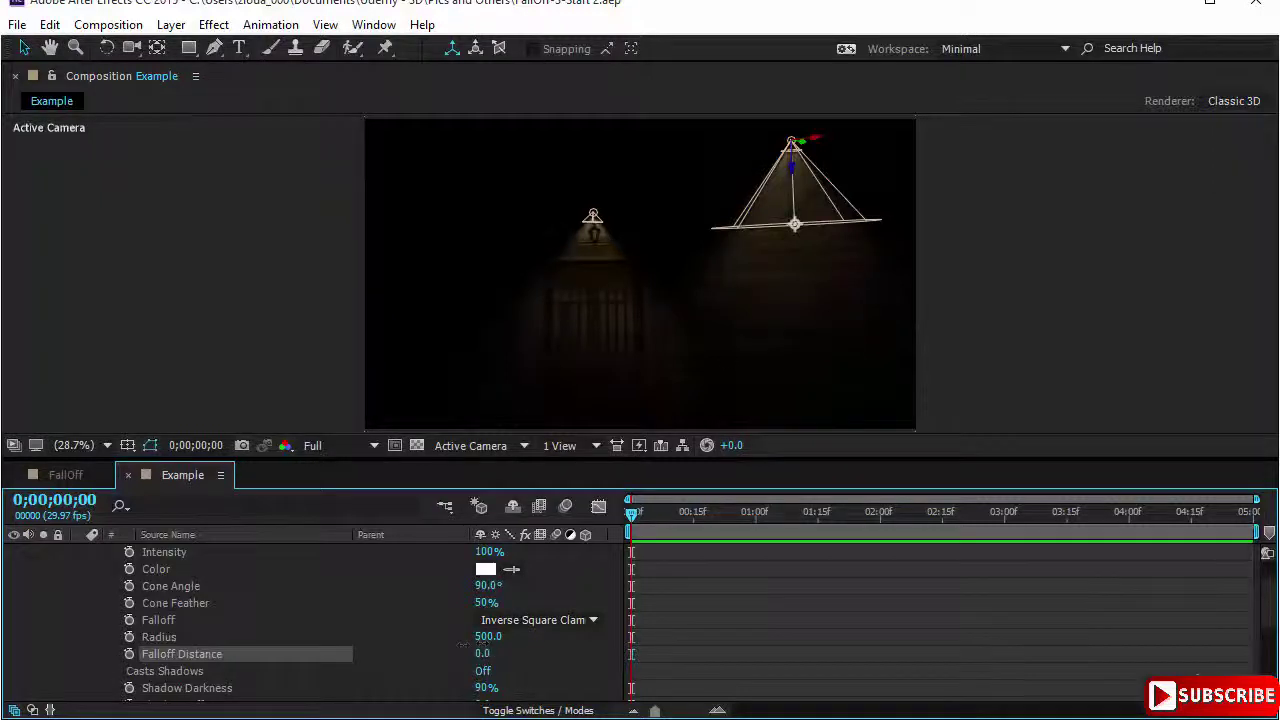
- Reduce First Light 3's Radius to 409 and point it straight down
{"action": "left_click_drag", "start_coordinate": [488, 636], "coordinate": [385, 650]}
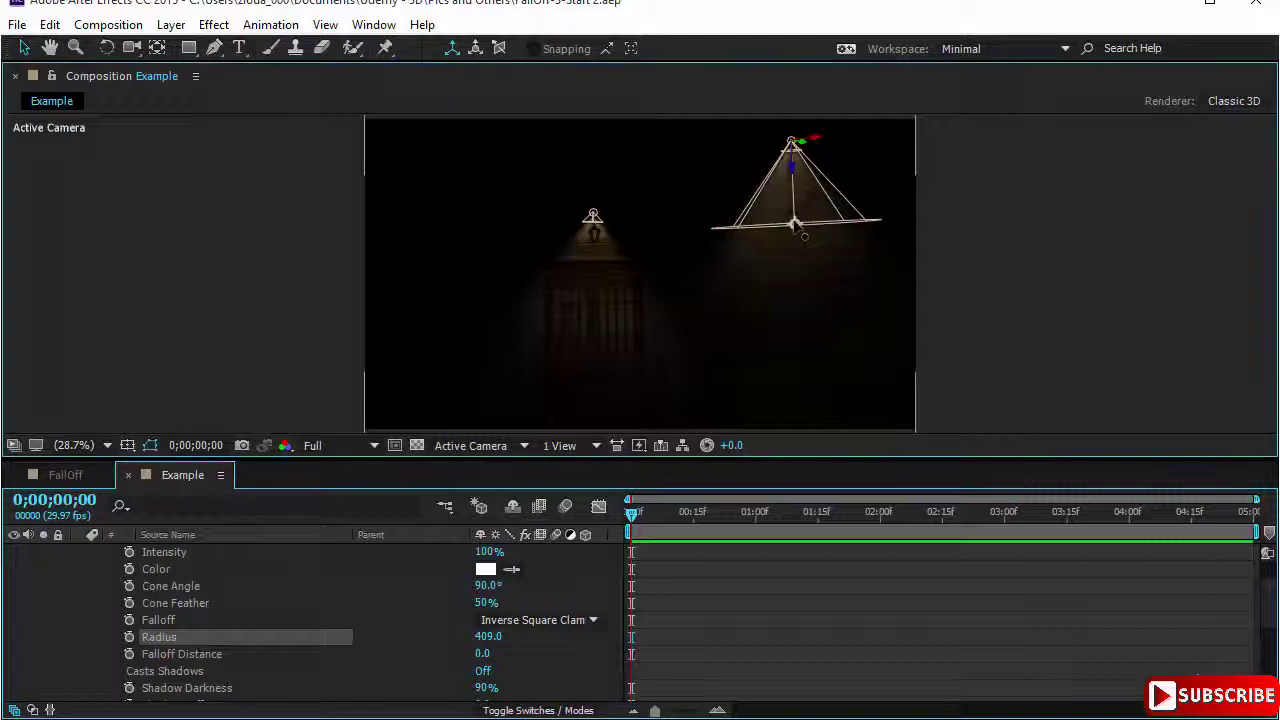
{"action": "left_click_drag", "start_coordinate": [794, 224], "coordinate": [790, 228]}
{"action": "left_click", "coordinate": [1071, 246]}
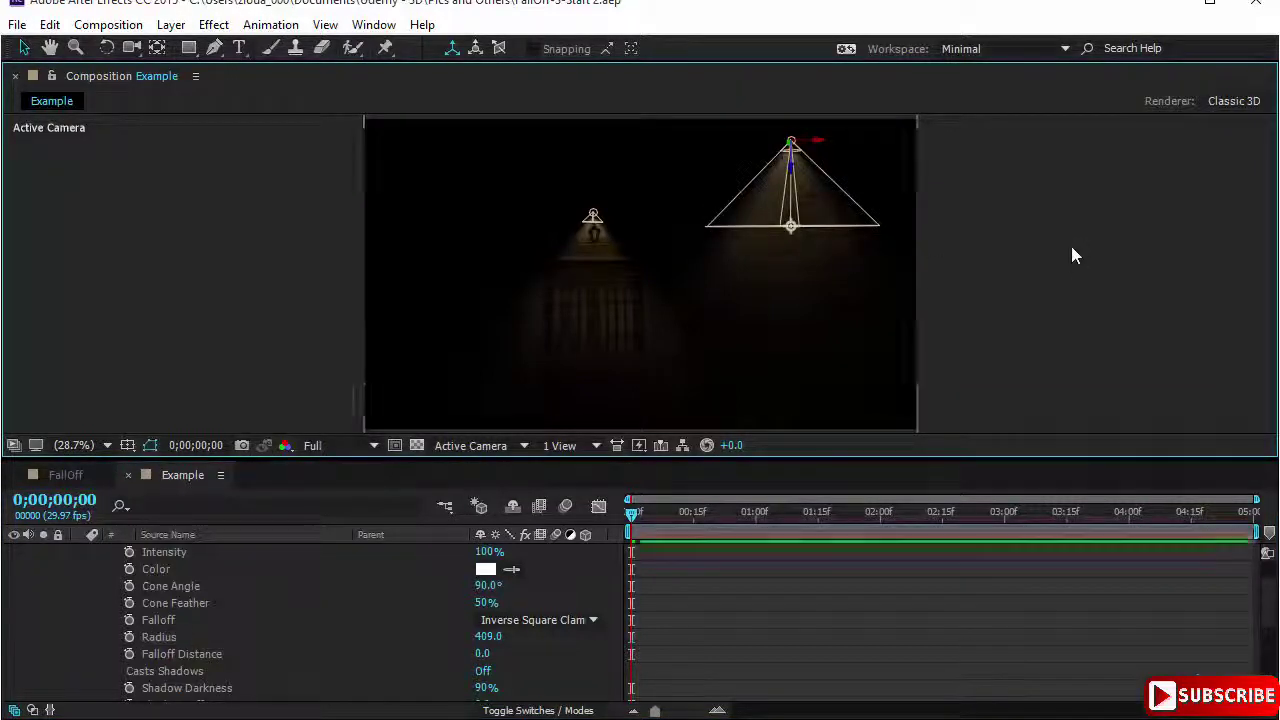